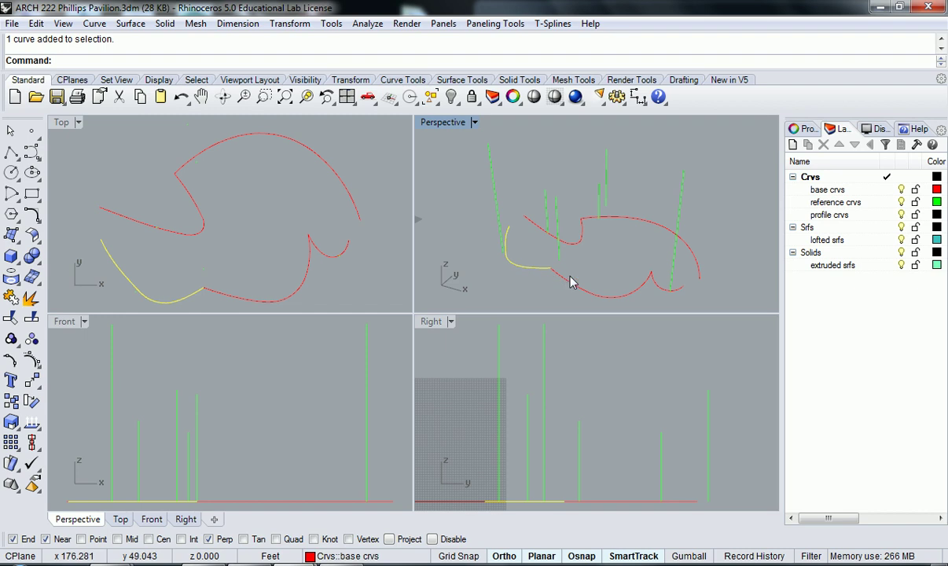
- Examine the individual red base curves and the green vertical reference lines in the Perspective view
left_click(554, 237)
left_click(635, 221)
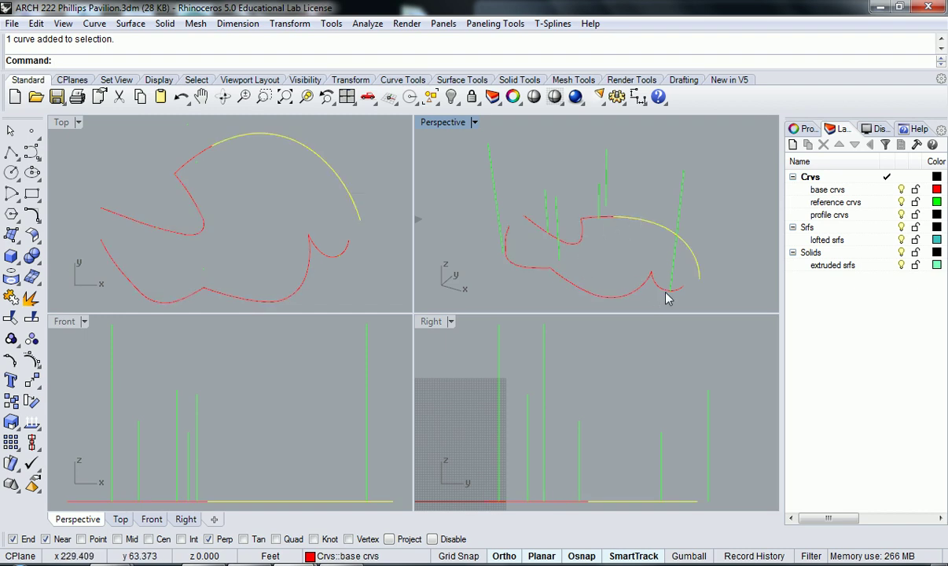
left_click(632, 276)
left_click(600, 281)
left_click(554, 229)
left_click(600, 217)
left_click(609, 248)
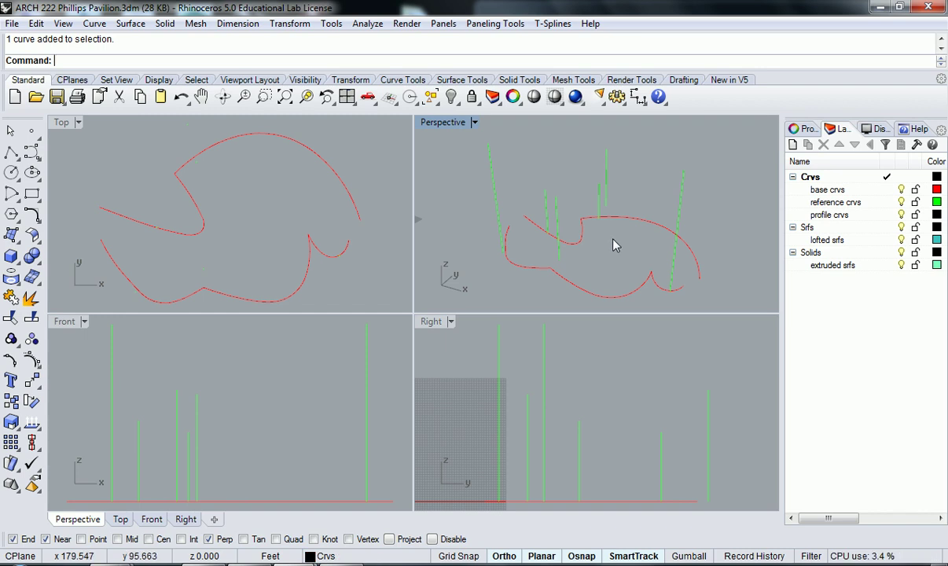
right_click_drag(622, 237, 723, 218)
right_click_drag(514, 220, 514, 261)
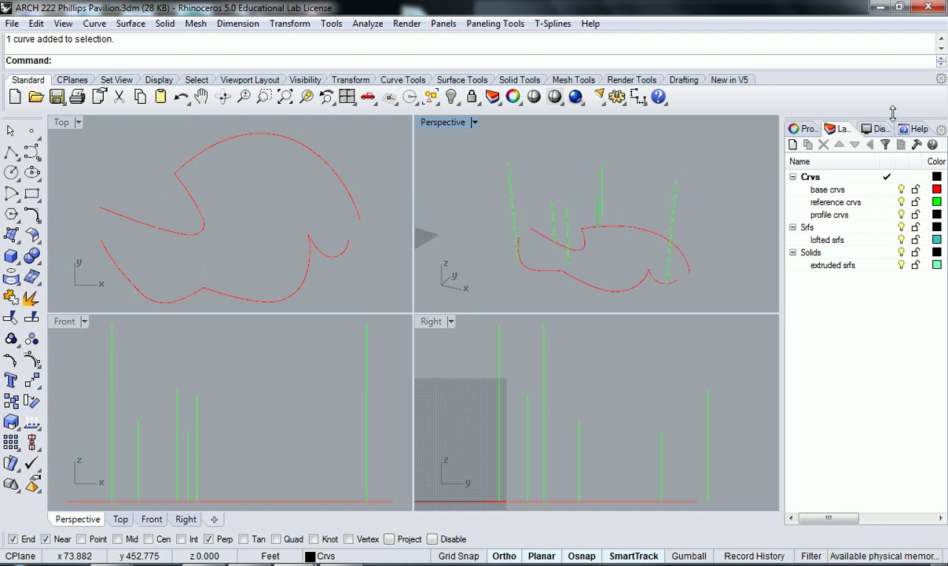
- Create a sublayer named "base crvs new" under the Crvs layer
left_click(838, 180)
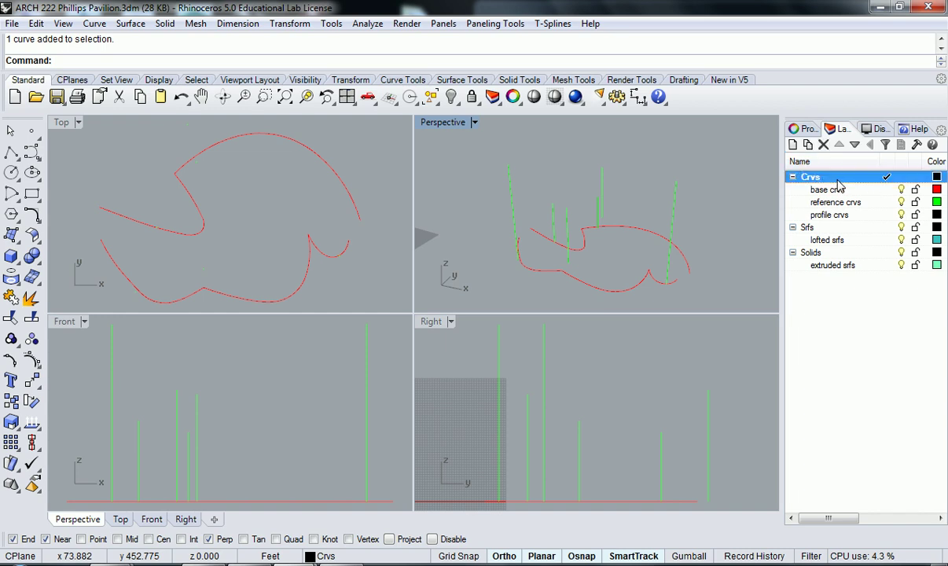
left_click(807, 145)
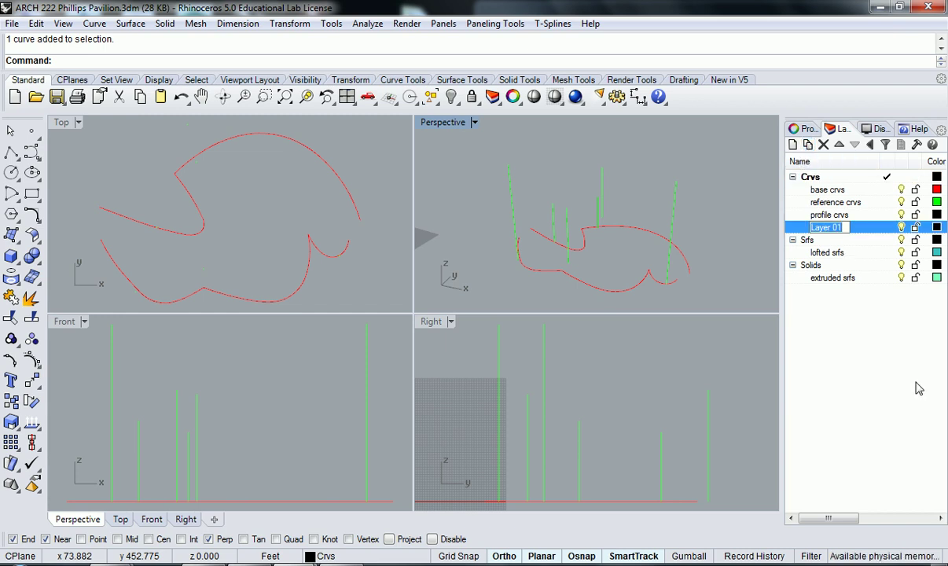
type("base crvs")
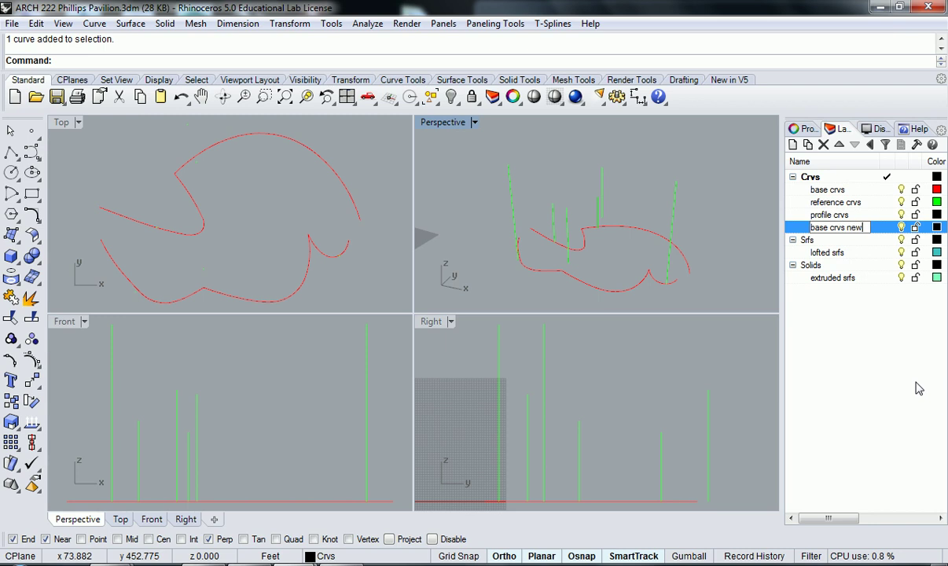
key("Return")
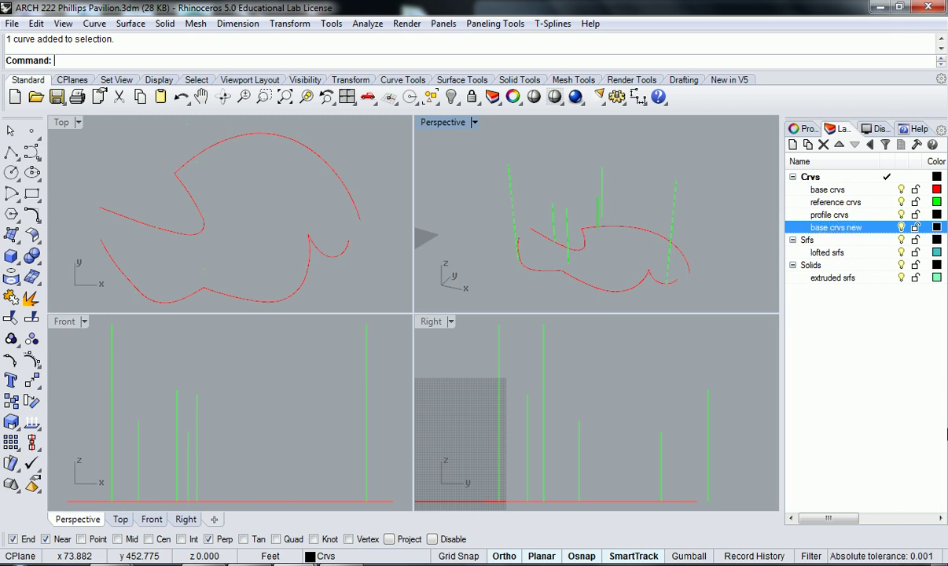
- Set the base crvs new layer's color to Blue and move it directly below base crvs
left_click(937, 227)
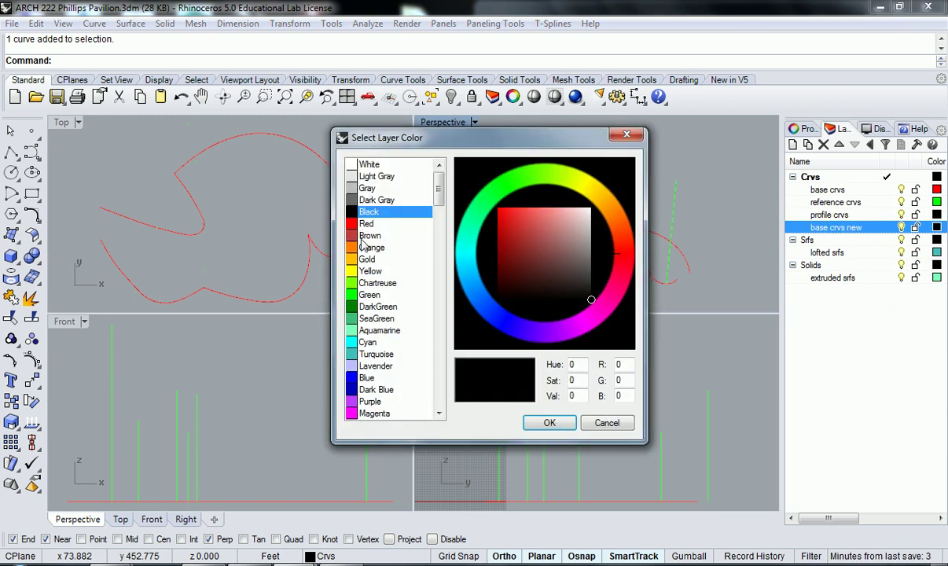
double_click(367, 378)
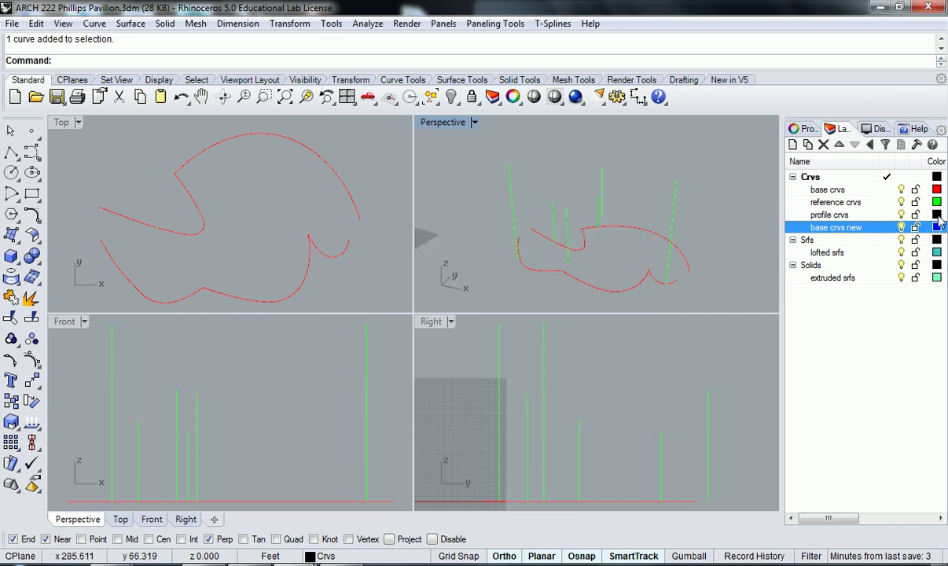
left_click(838, 144)
left_click(839, 144)
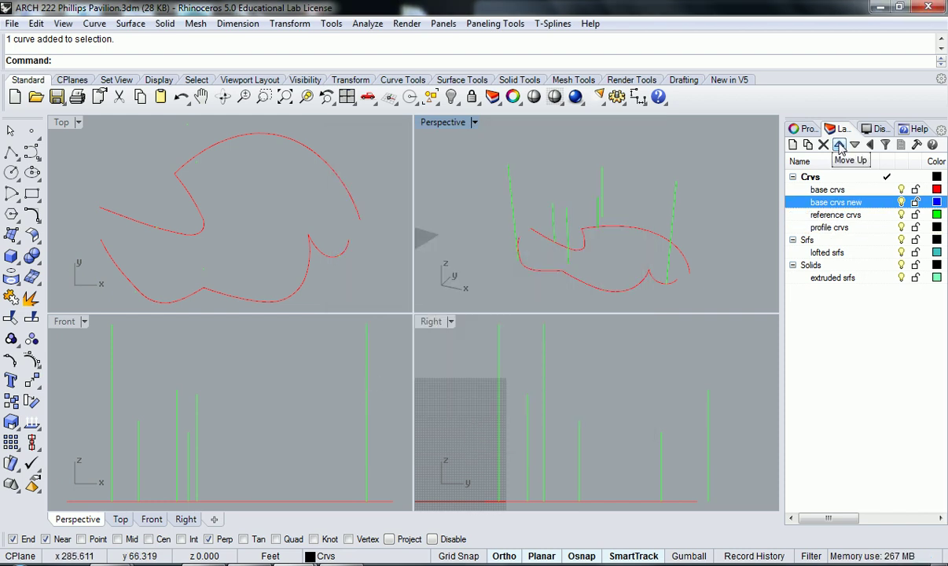
- Hide the reference crvs layer
mouse_move(261, 220)
right_mouse_down()
mouse_move(245, 214)
mouse_move(264, 212)
right_mouse_up()
right_click_drag(227, 246, 237, 235)
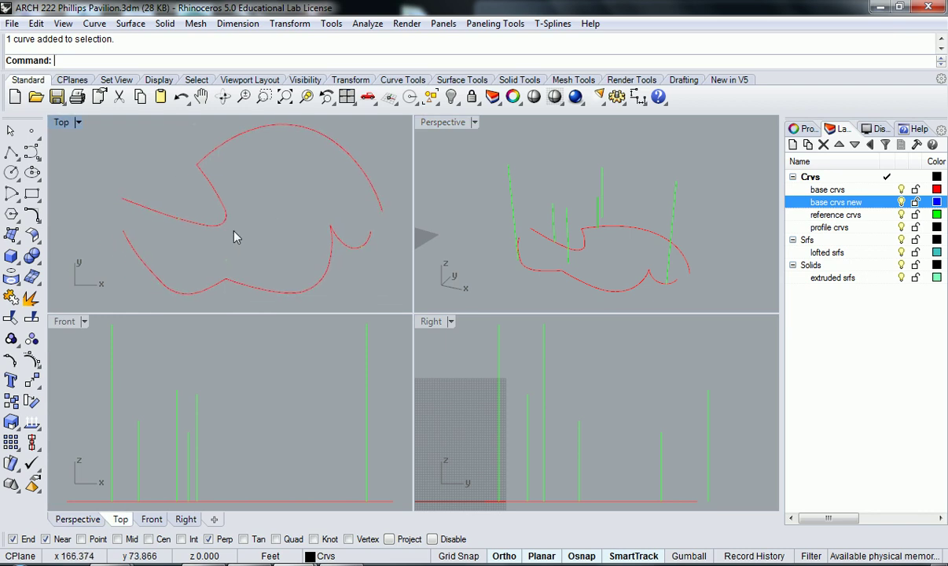
left_click(901, 217)
mouse_move(511, 255)
right_mouse_down()
mouse_move(487, 261)
mouse_move(497, 253)
right_mouse_up()
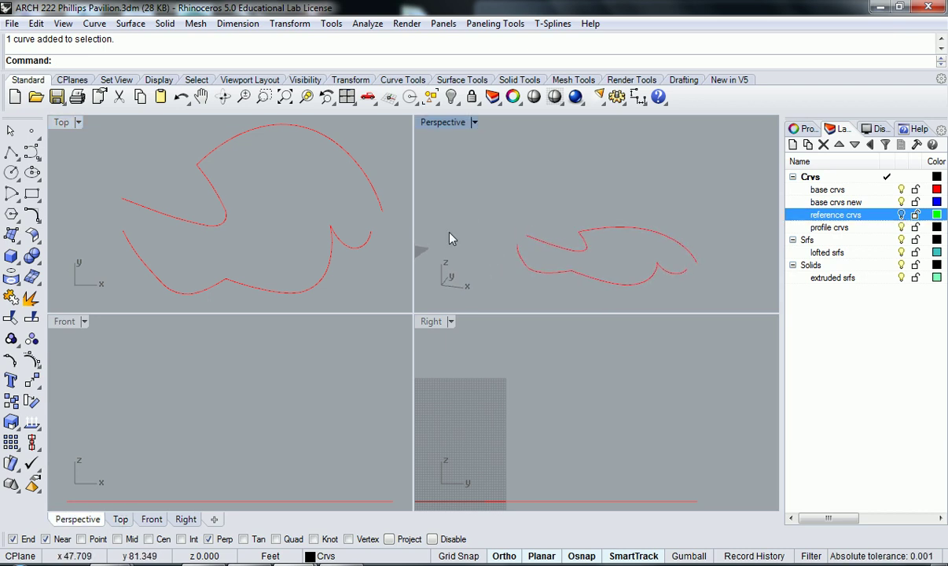
- Examine the shape of the upper and lower base curves and their bends and corners in the Top view
left_click(344, 239)
left_click(318, 269)
left_click(187, 285)
left_click(184, 218)
left_click(209, 160)
left_click(259, 136)
left_click(215, 146)
left_click(237, 133)
left_click(226, 146)
left_click(245, 133)
left_click(264, 260)
left_click(245, 290)
left_click(211, 289)
left_click(349, 257)
left_click(324, 256)
left_click(198, 125)
right_click_drag(260, 180, 240, 226)
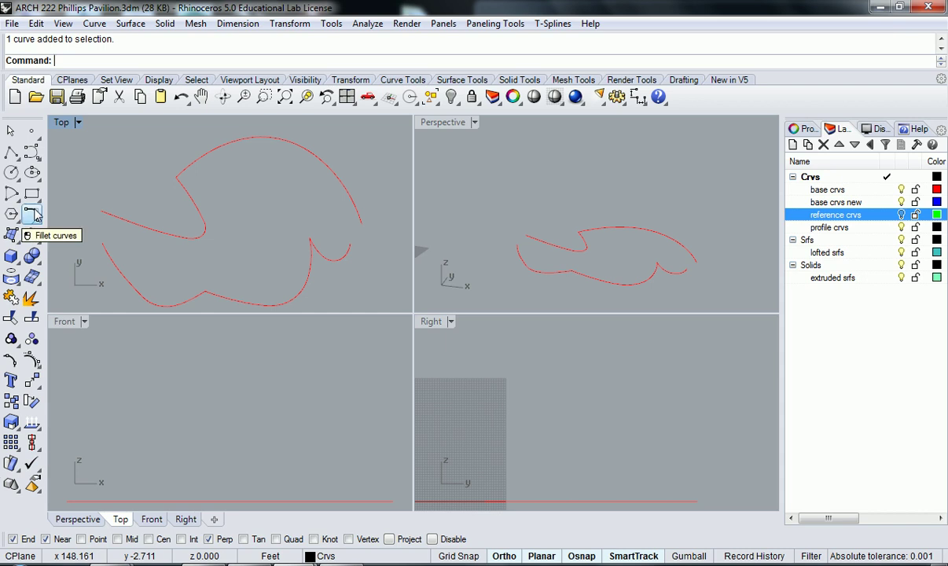
- Detach the set of curve tools as a floating palette over the Perspective view
right_click_drag(252, 228, 297, 232)
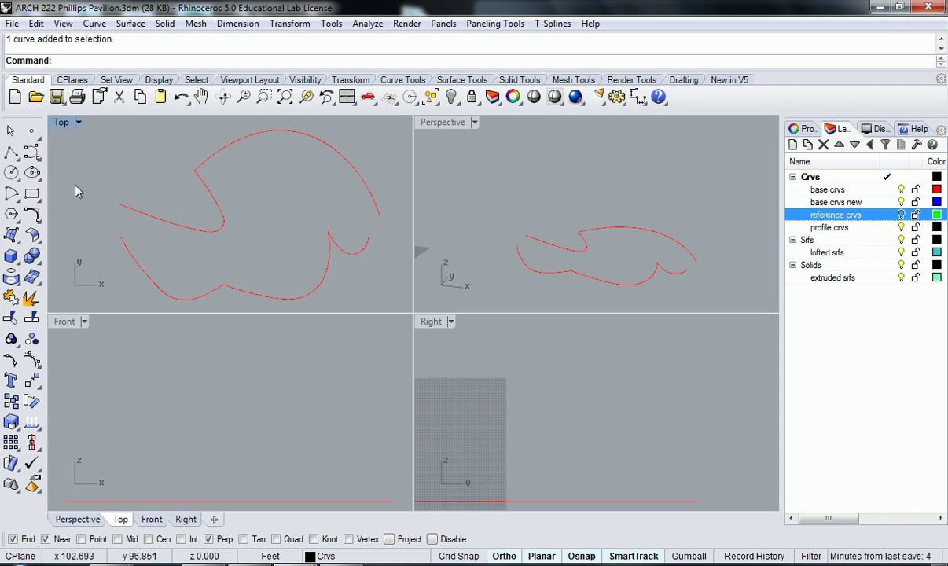
left_click(40, 161)
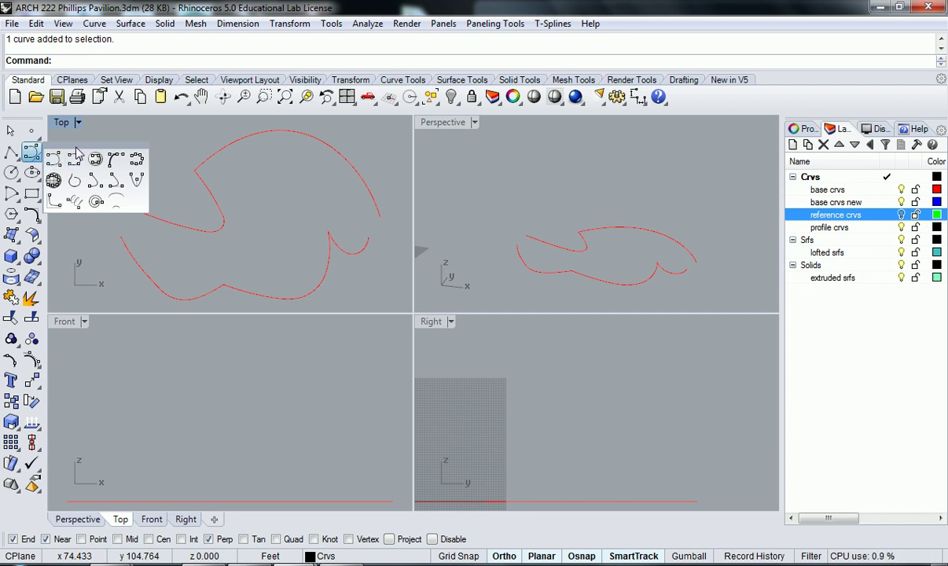
left_click_drag(73, 143, 523, 151)
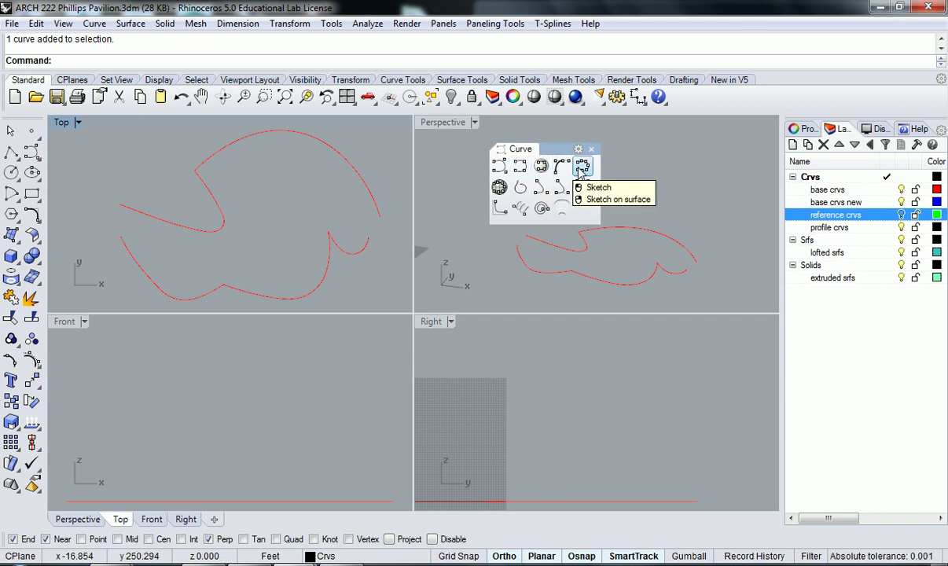
- With Ortho turned off, draw a looping seven-point control point curve in the Top view above the base curves
left_click(500, 165)
right_click_drag(91, 177, 168, 235)
left_click(218, 216)
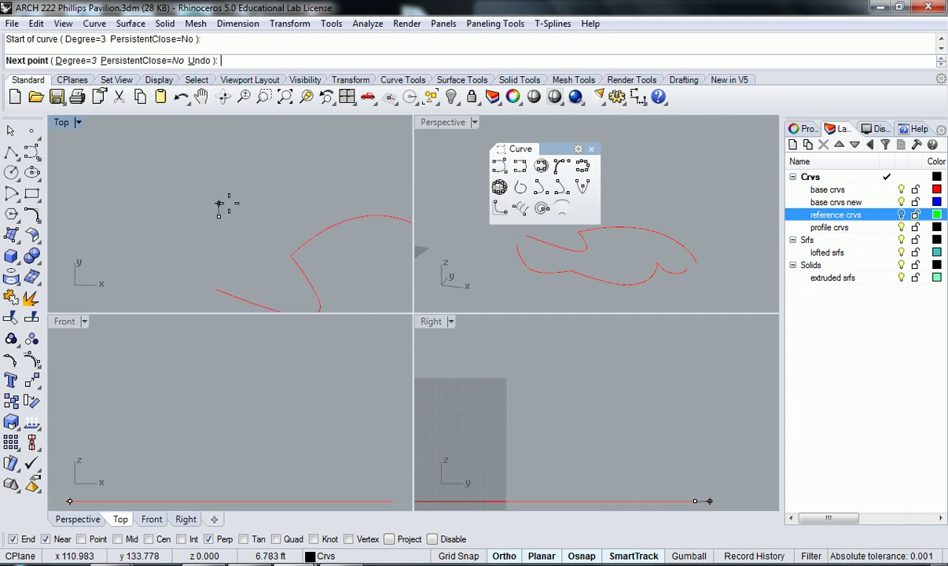
key("F8")
left_click(224, 183)
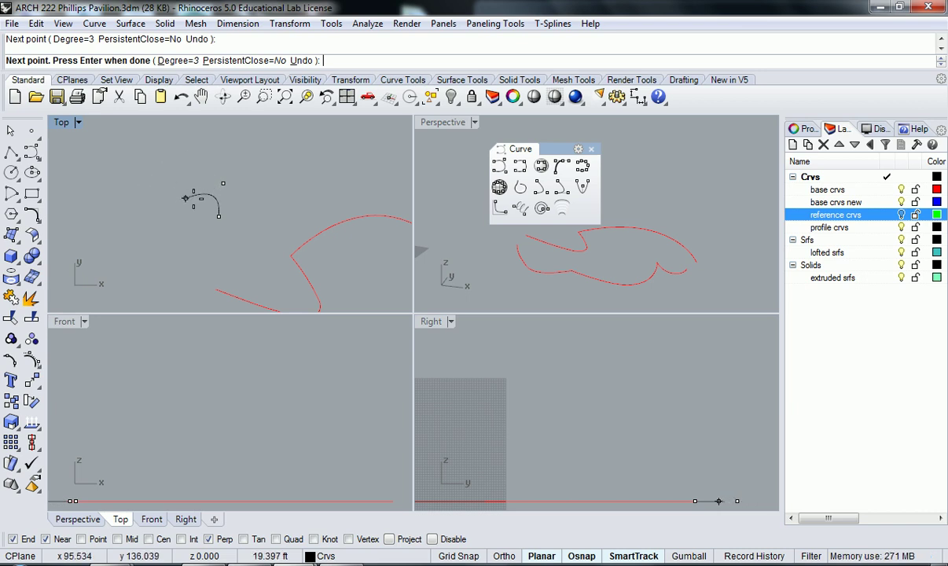
left_click(138, 176)
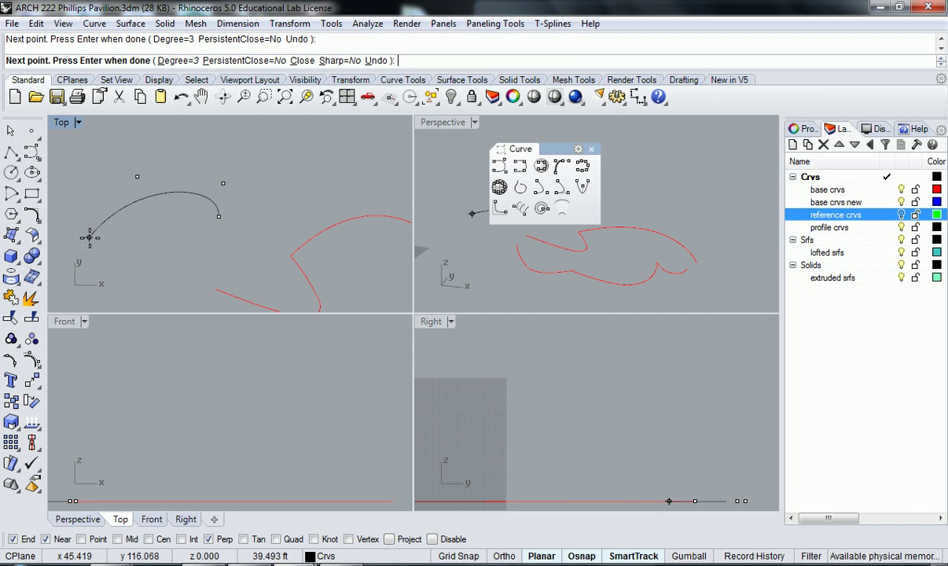
left_click(94, 239)
left_click(187, 261)
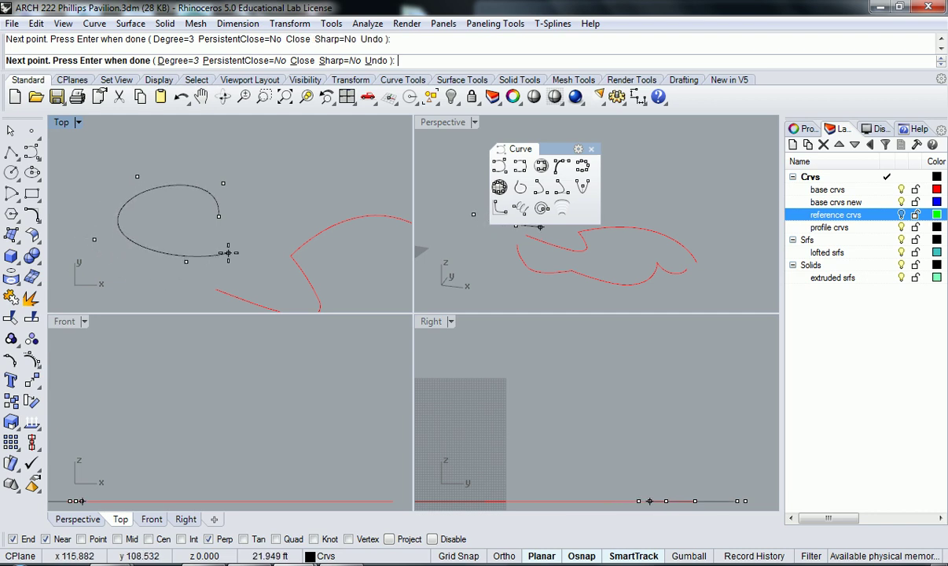
left_click(260, 217)
left_click(246, 155)
key("Return")
right_click_drag(249, 222, 272, 199)
left_click(454, 224)
right_click_drag(456, 223, 424, 236)
left_click(240, 214)
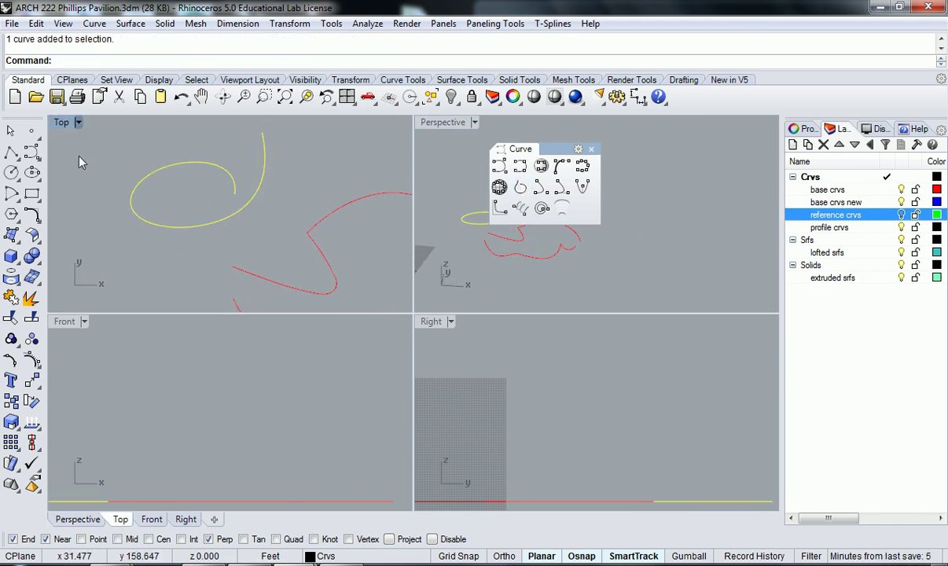
key("Escape")
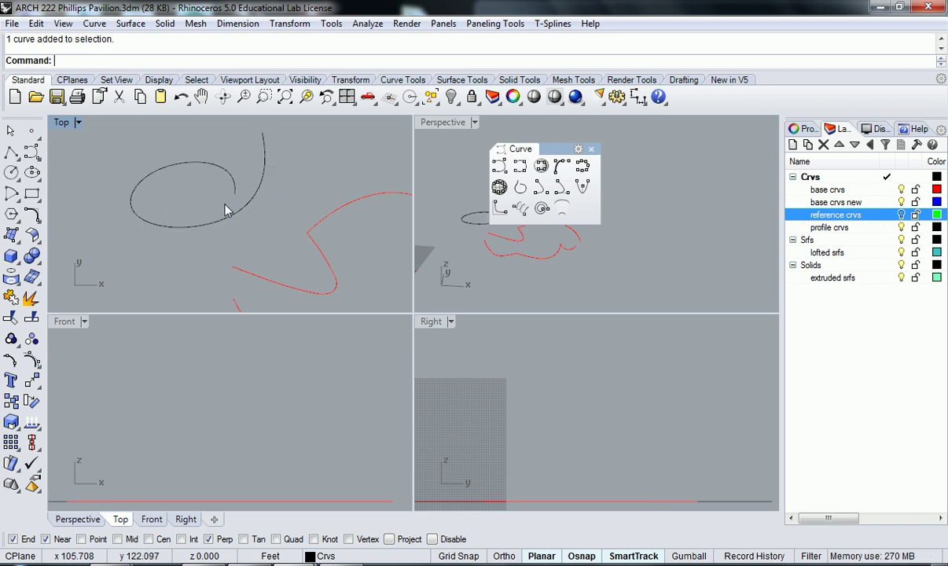
- Draw a spiral-shaped interpolated curve through seven points above the first practice curve in the Top view
left_click(522, 170)
right_click_drag(254, 214, 277, 297)
left_click(254, 185)
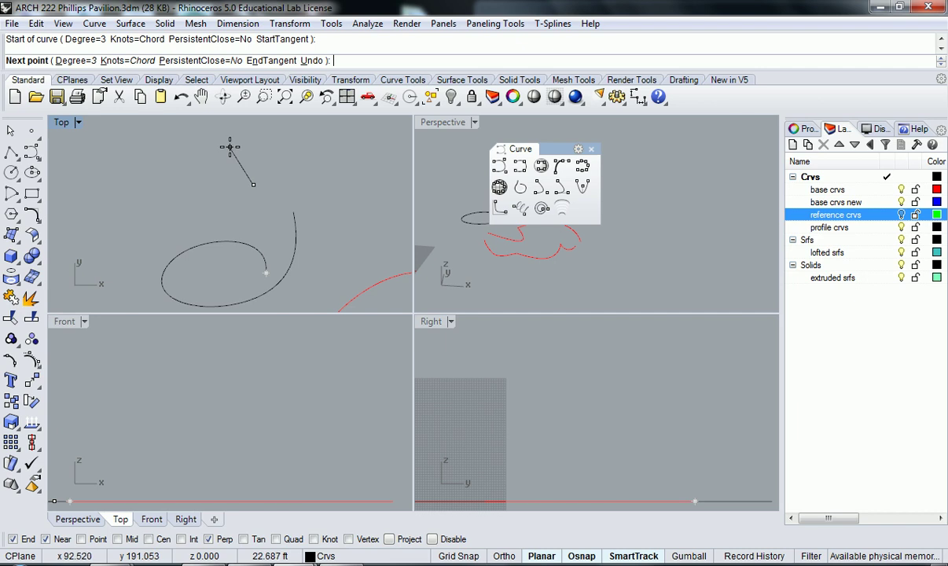
left_click(229, 147)
left_click(183, 156)
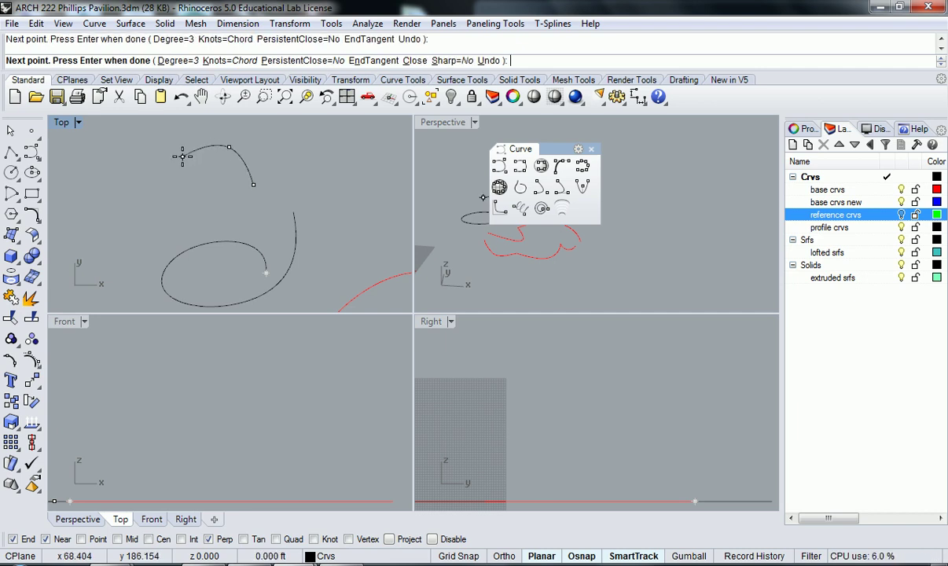
left_click(160, 199)
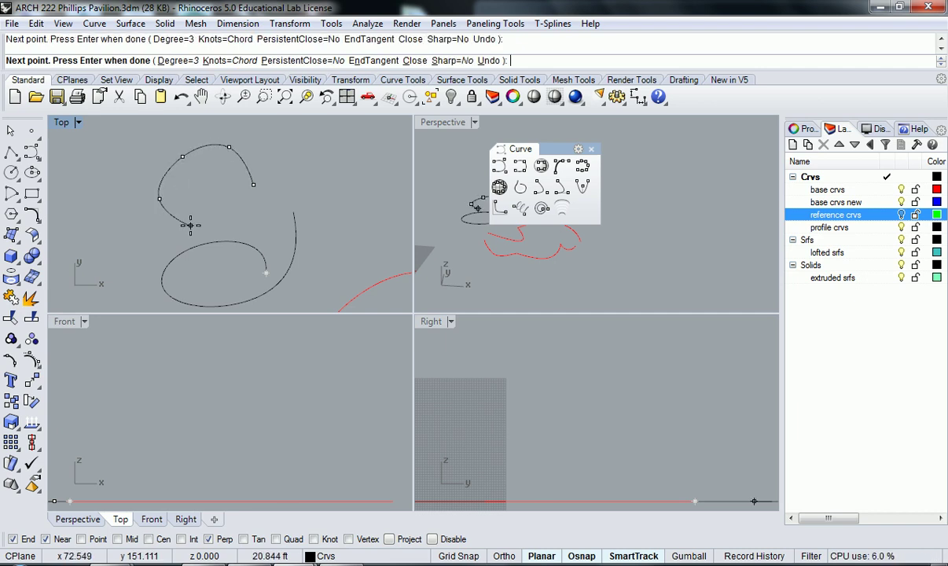
left_click(195, 218)
left_click(227, 196)
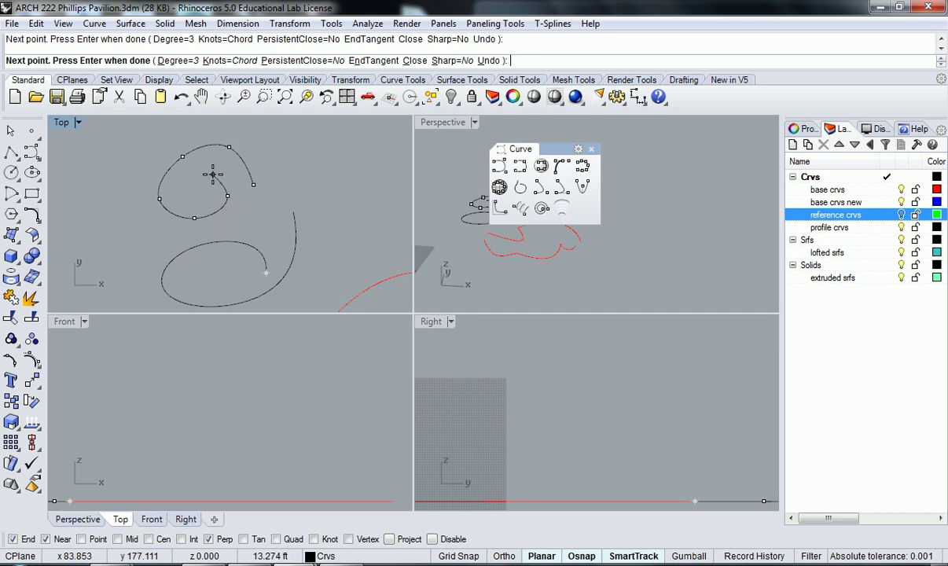
left_click(213, 175)
key("Return")
- Draw a five-point control point curve in the Top view beside the spiral-shaped interpolated curve
left_click(499, 165)
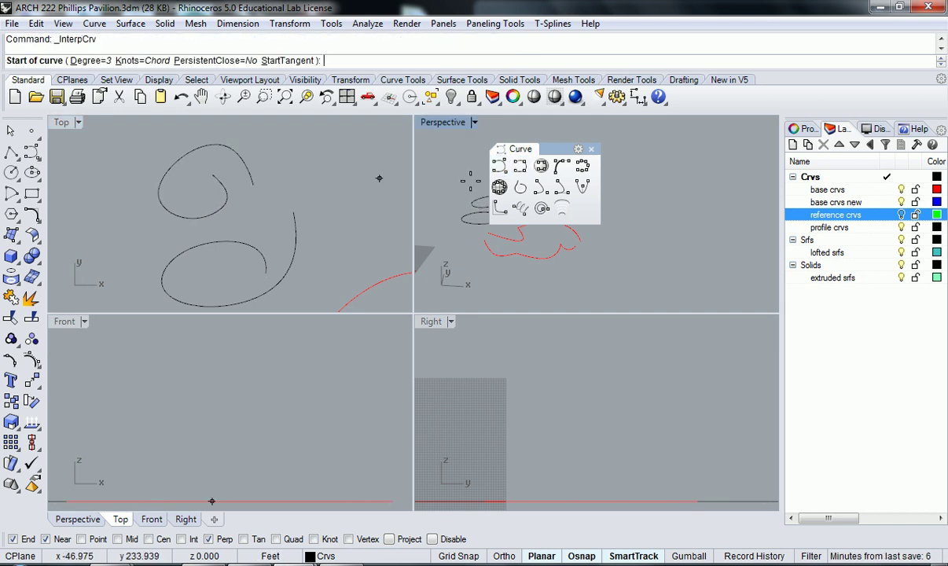
left_click(326, 189)
left_click(311, 149)
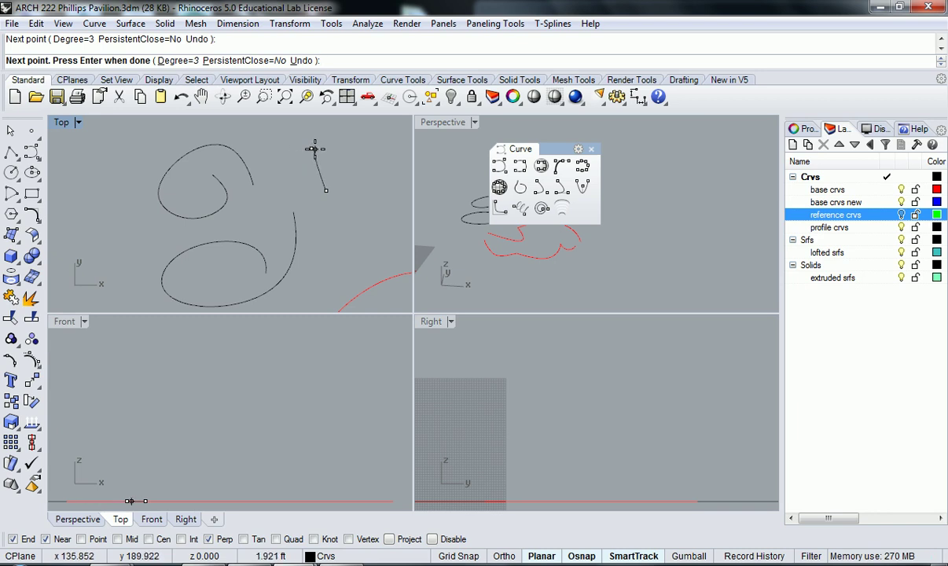
left_click(281, 162)
left_click(267, 210)
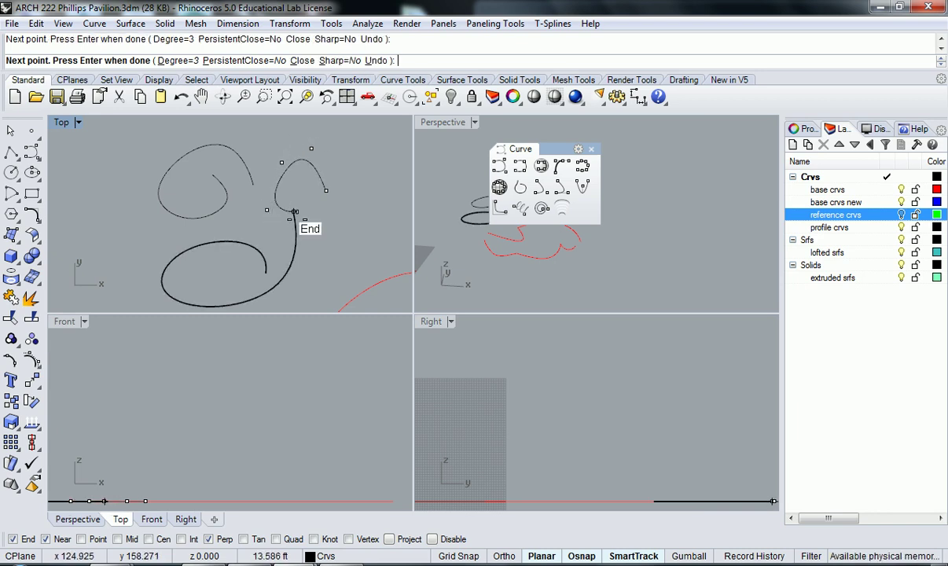
left_click(364, 177)
key("Return")
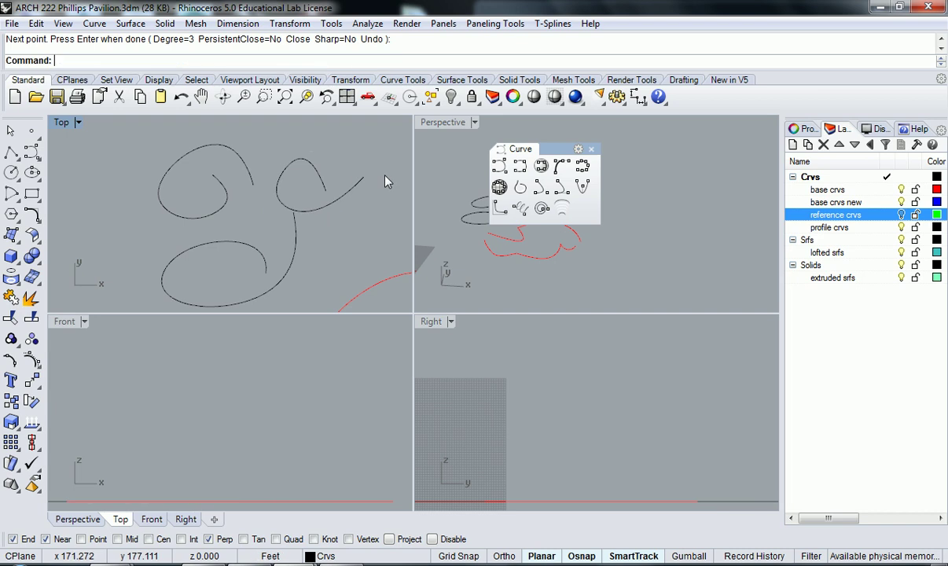
- Delete the three black practice curves from the Top view
left_click_drag(343, 212, 290, 191)
key("Delete")
right_click_drag(296, 205, 260, 229)
left_click(185, 203)
key("Delete")
left_click(499, 166)
scroll(238, 209, "down", 5)
scroll(233, 196, "up", 6)
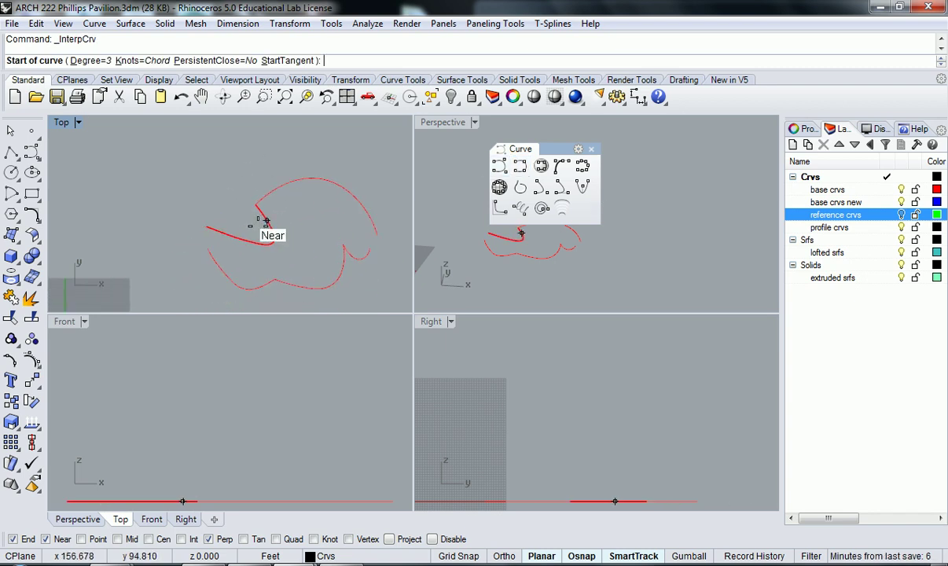
right_click_drag(269, 228, 289, 244)
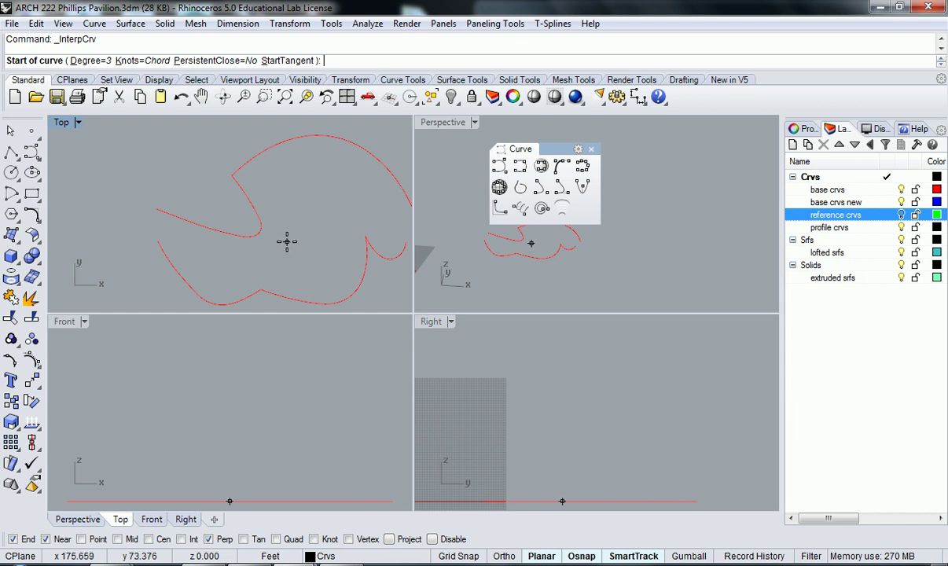
key("Escape")
- Start an interpolated curve and maximize the Top viewport around the hook-shaped base curve on the drawing's left side
left_click(262, 235)
right_click_drag(276, 220, 262, 246)
scroll(244, 228, "up", 5)
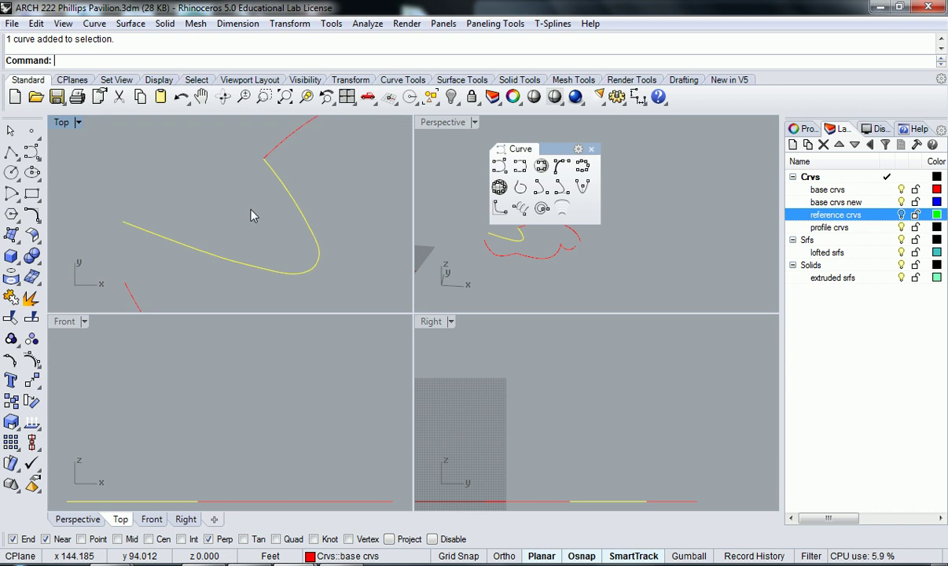
key("Escape")
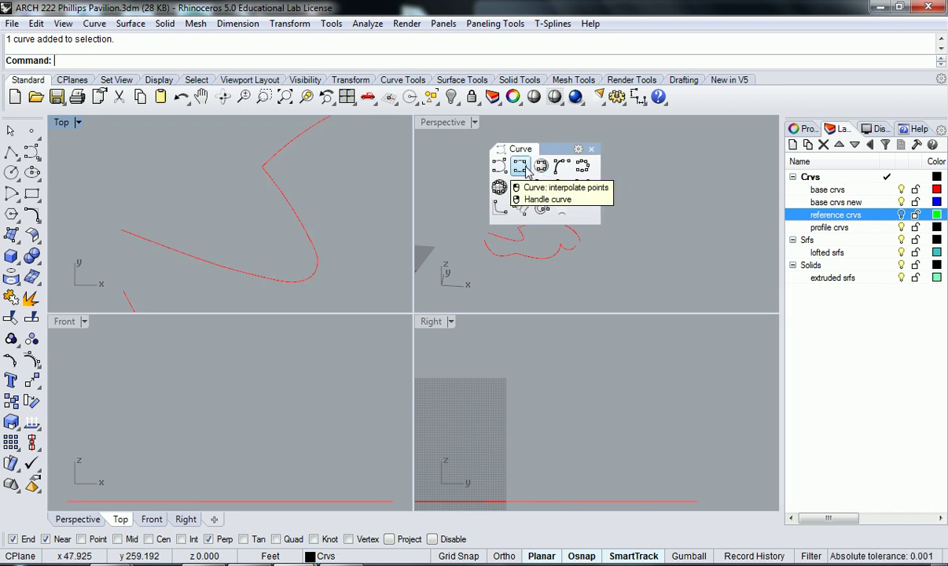
left_click(523, 170)
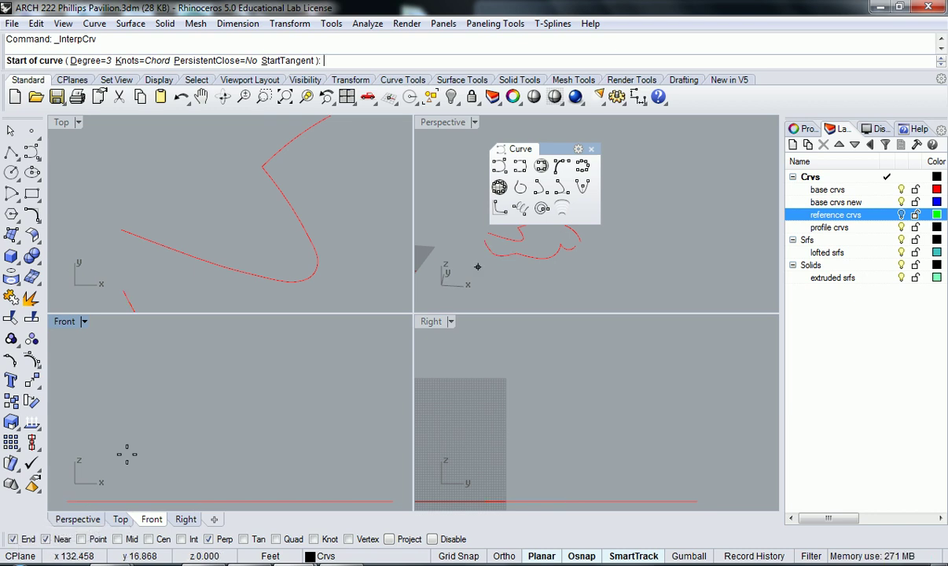
right_click_drag(242, 184, 250, 173)
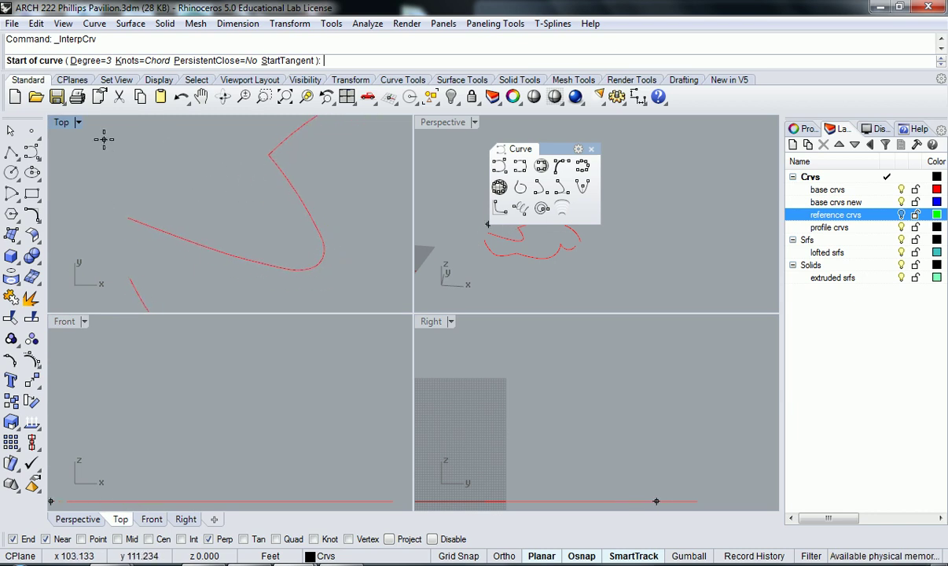
double_click(64, 126)
right_click_drag(445, 273, 348, 268)
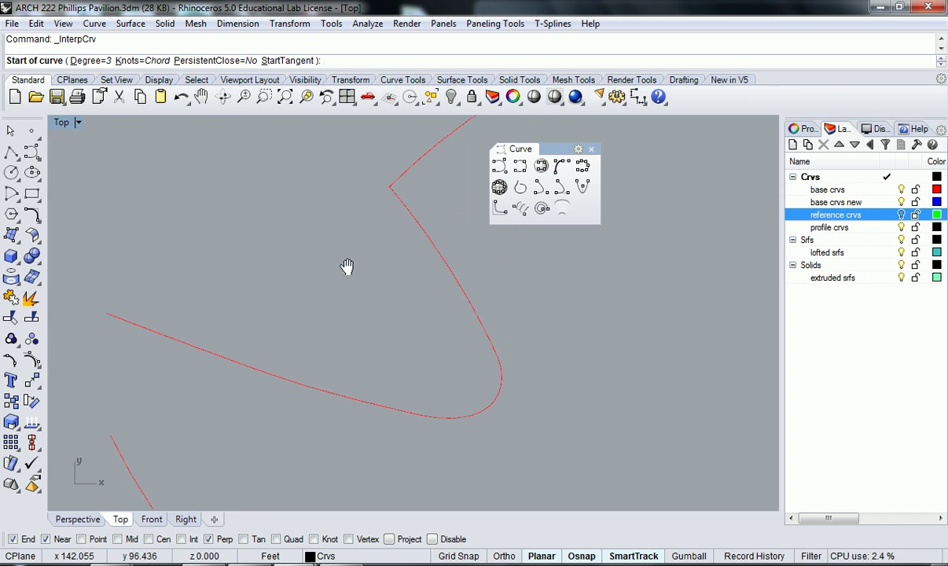
- Start the curve at the hook-shaped base curve's corner end and snap points along its steep side down to the bend
left_click(388, 188)
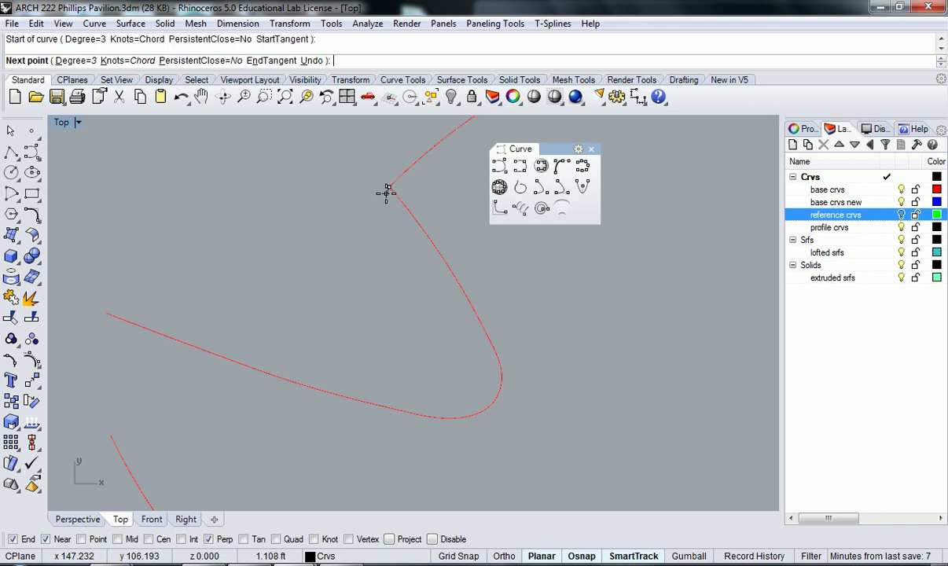
right_click_drag(397, 244, 383, 232)
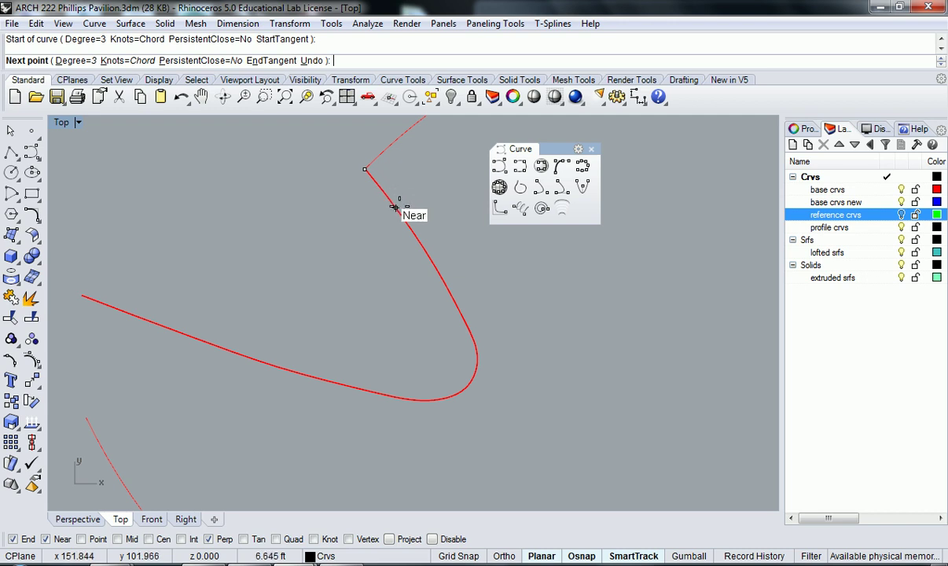
left_click(454, 301)
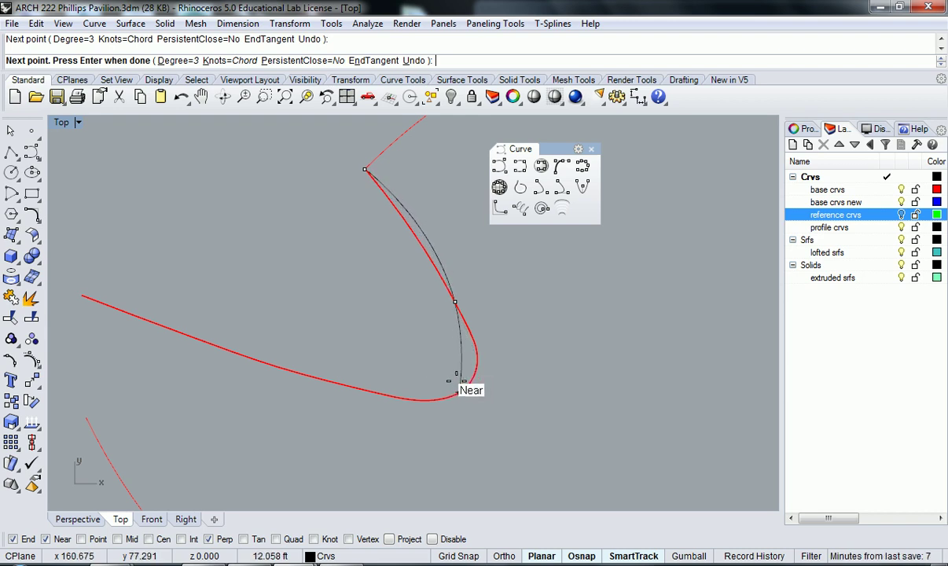
key("ctrl+z")
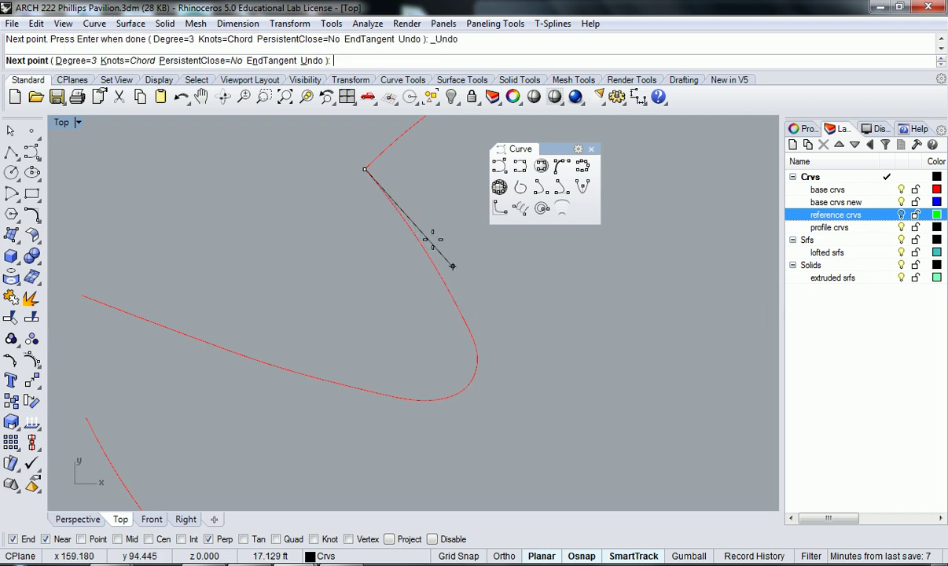
left_click(381, 189)
left_click(412, 230)
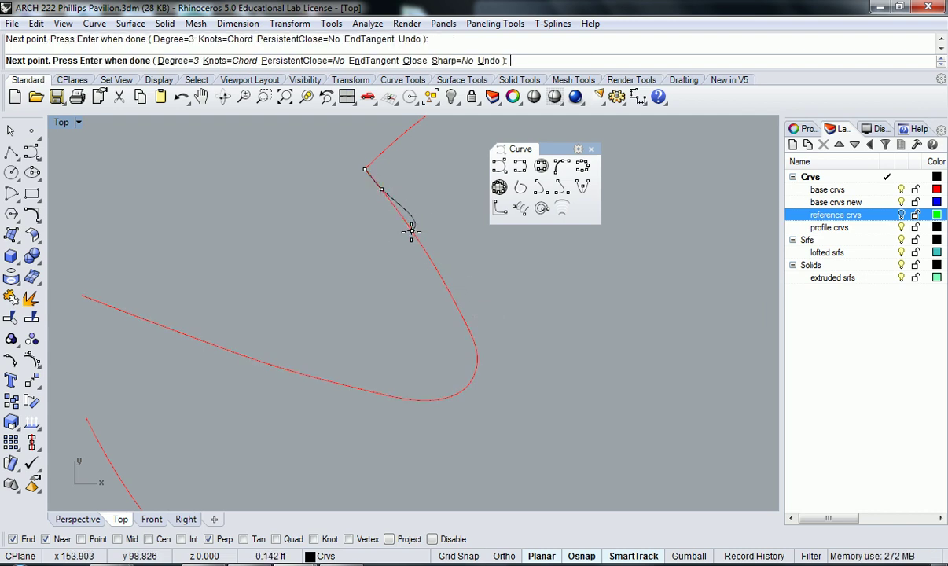
left_click(439, 274)
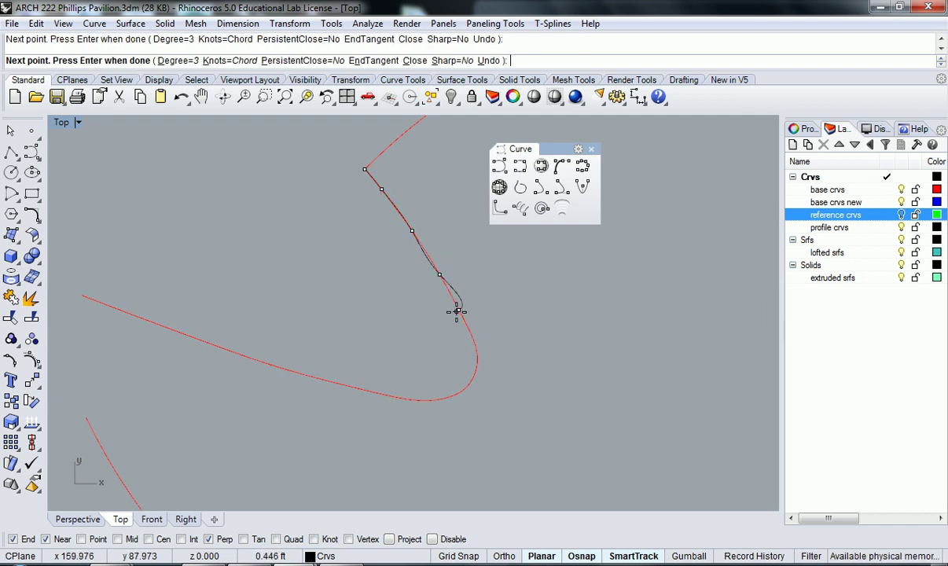
left_click(472, 341)
scroll(483, 360, "up", 1)
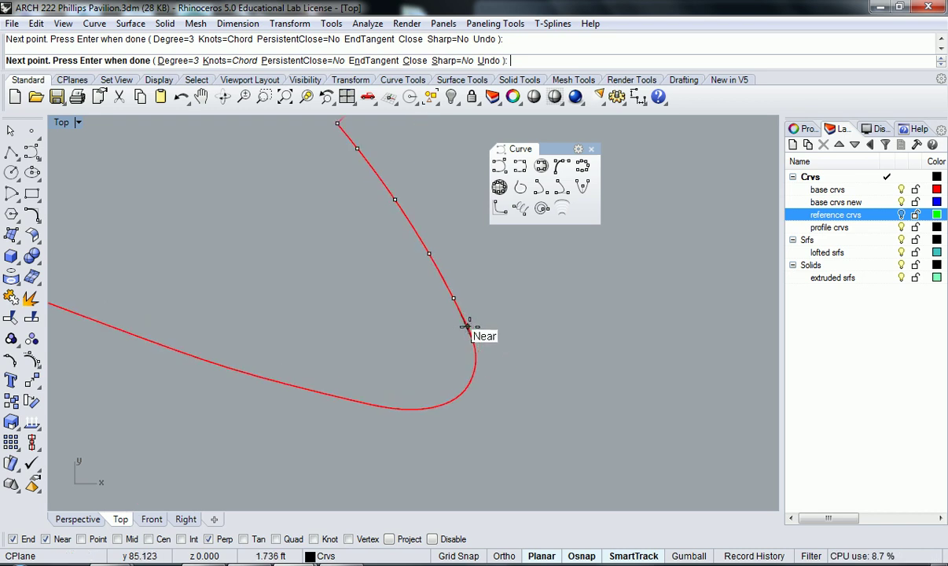
scroll(446, 397, "up", 4)
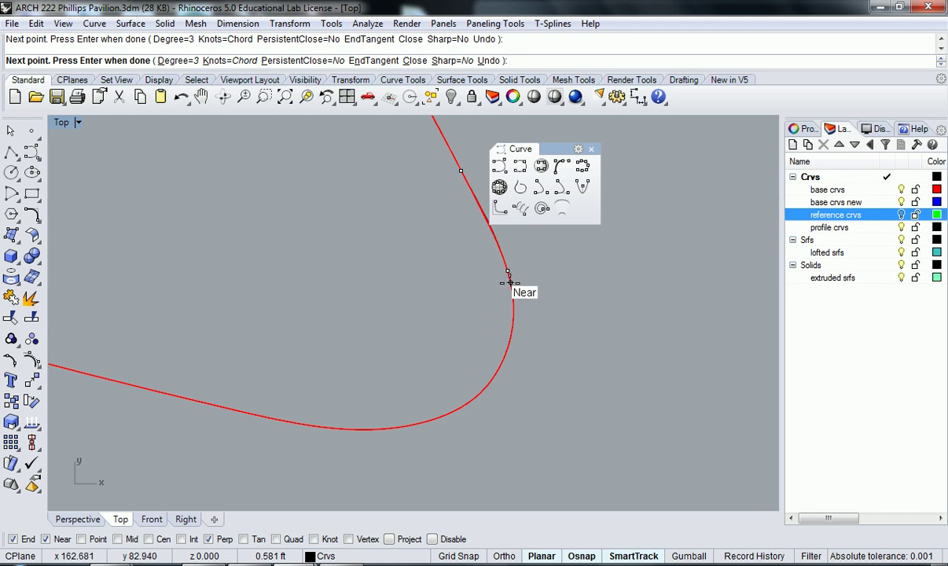
- Continue the interpolated curve around the bend with nine closely spaced points snapped to the base curve
left_click(512, 288)
left_click(513, 313)
left_click(507, 351)
left_click(487, 384)
left_click(459, 407)
left_click(436, 419)
left_click(392, 430)
left_click(350, 430)
left_click(314, 426)
- Place five more points along the long shallow side to the base curve's free end and finish the interpolated curve
scroll(266, 418, "down", 2)
right_click_drag(266, 418, 398, 406)
left_click(399, 406)
left_click(340, 390)
left_click(256, 360)
left_click(187, 333)
left_click(151, 320)
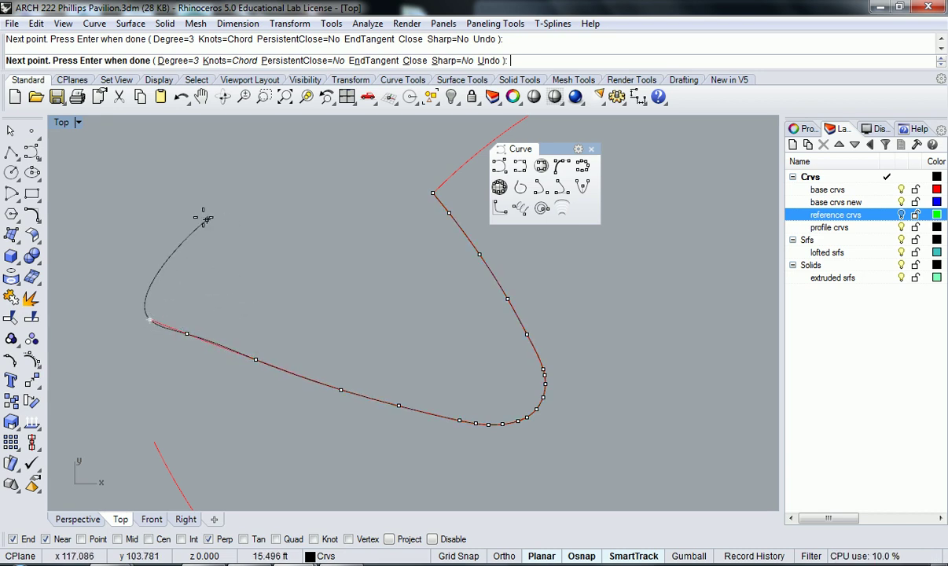
key("Escape")
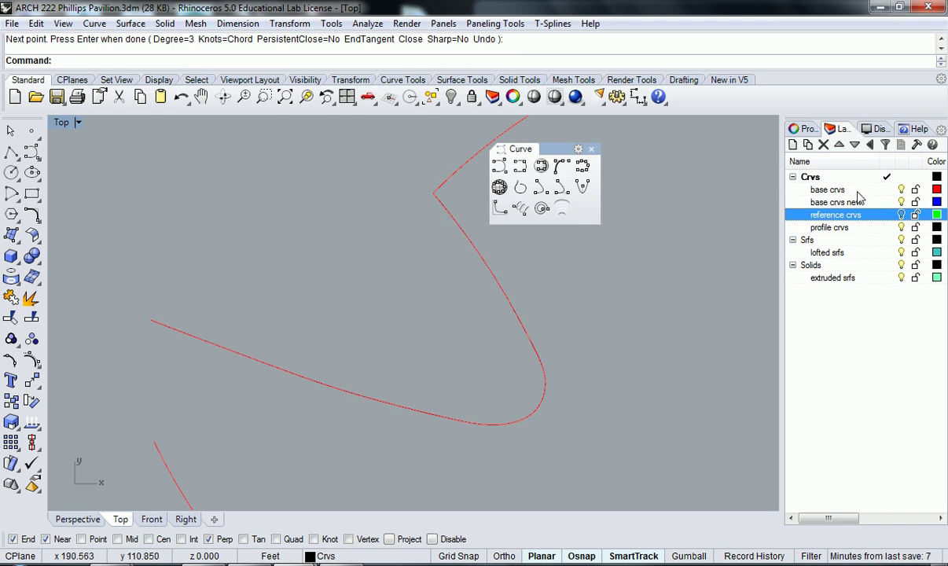
- Hide the base crvs layer and move the newly traced curve to the profile crvs layer
left_click(902, 193)
left_click(493, 272)
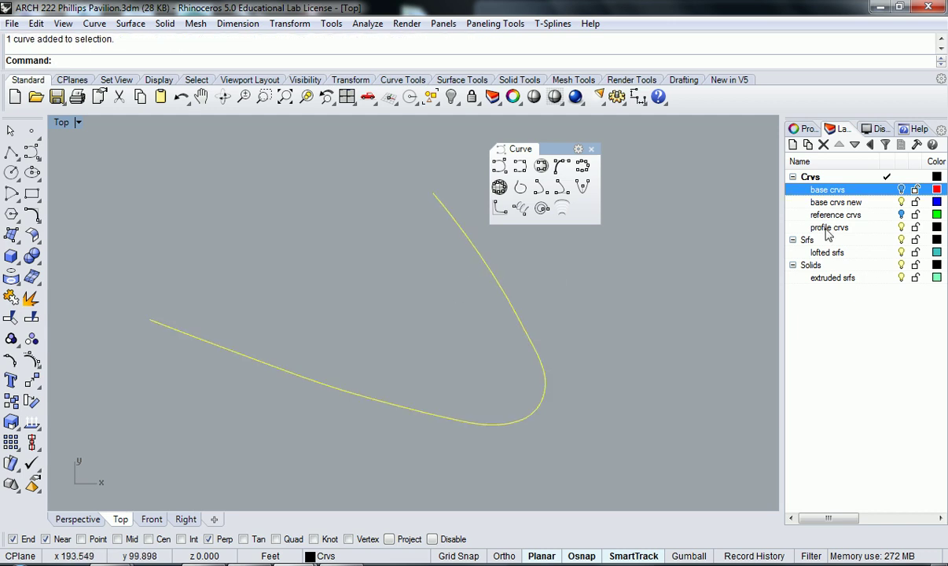
right_click(860, 228)
left_click(850, 426)
left_click(641, 393)
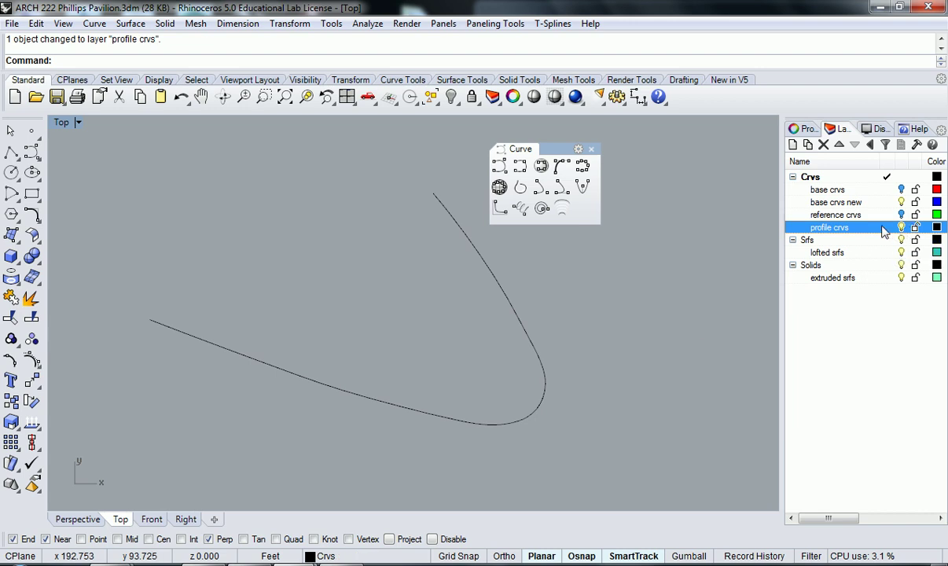
- Select the traced curve and move it to the base crvs new layer
right_click(879, 203)
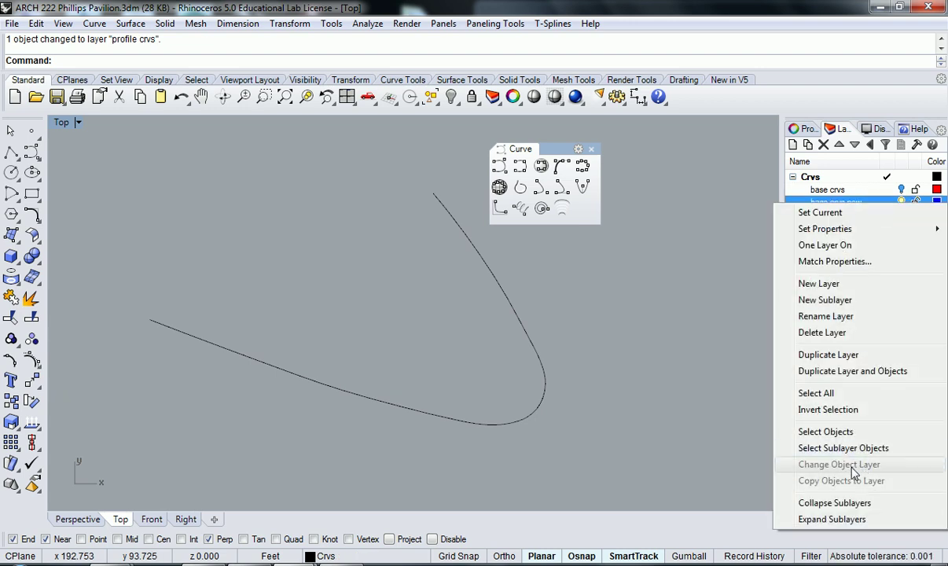
left_click_drag(593, 385, 511, 345)
right_click(874, 206)
left_click(822, 464)
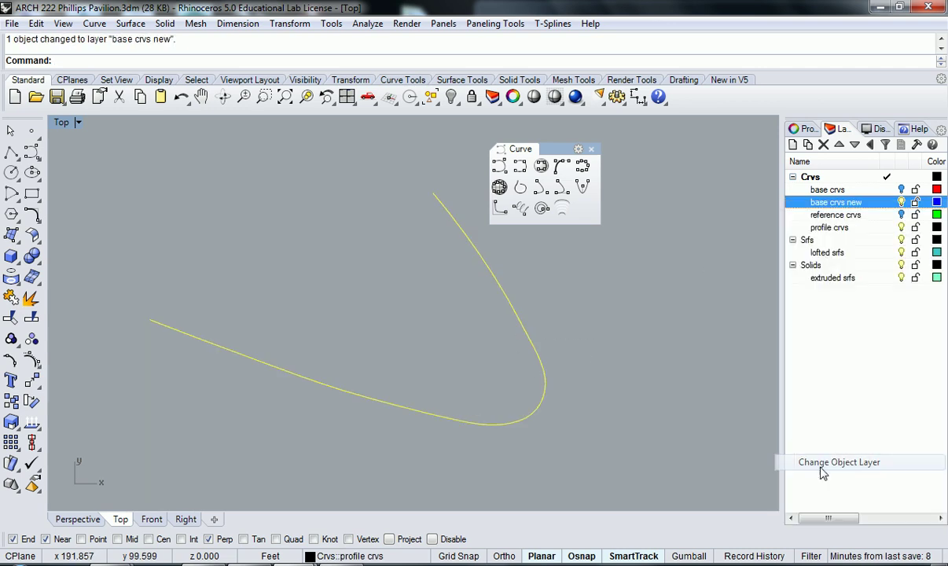
- Turn the base crvs layer back on and bring all the base curves into view
left_click(901, 191)
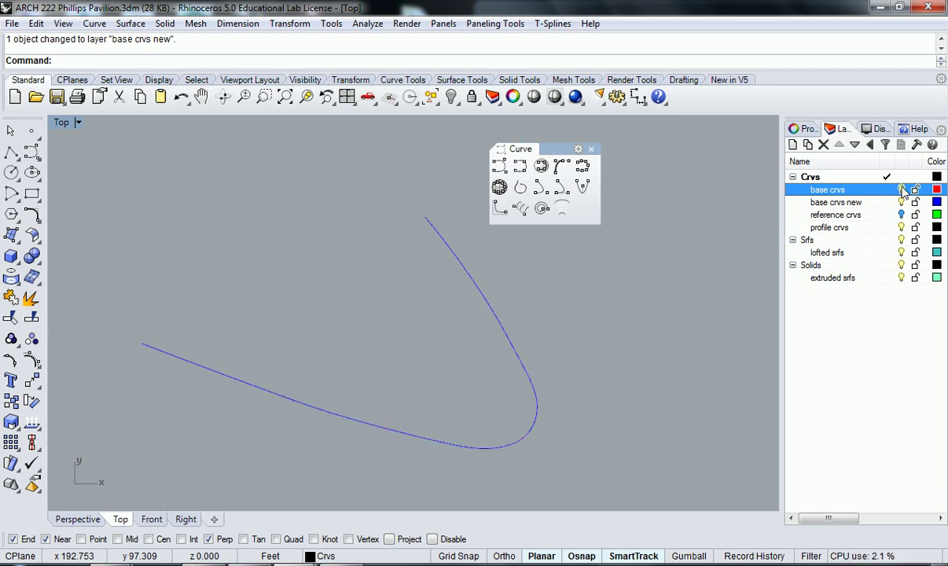
scroll(613, 292, "down", 3)
right_click_drag(613, 296, 489, 290)
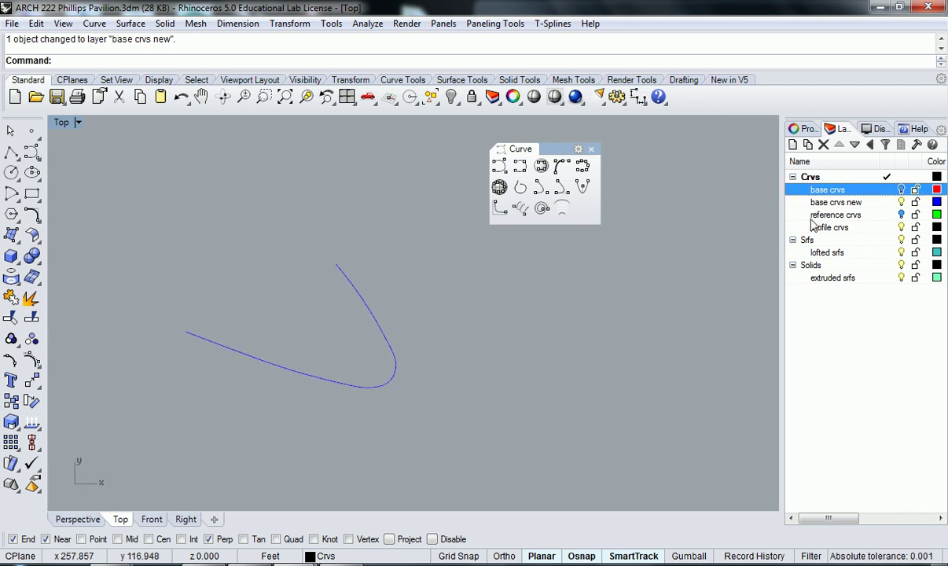
left_click(902, 189)
scroll(488, 346, "down", 2)
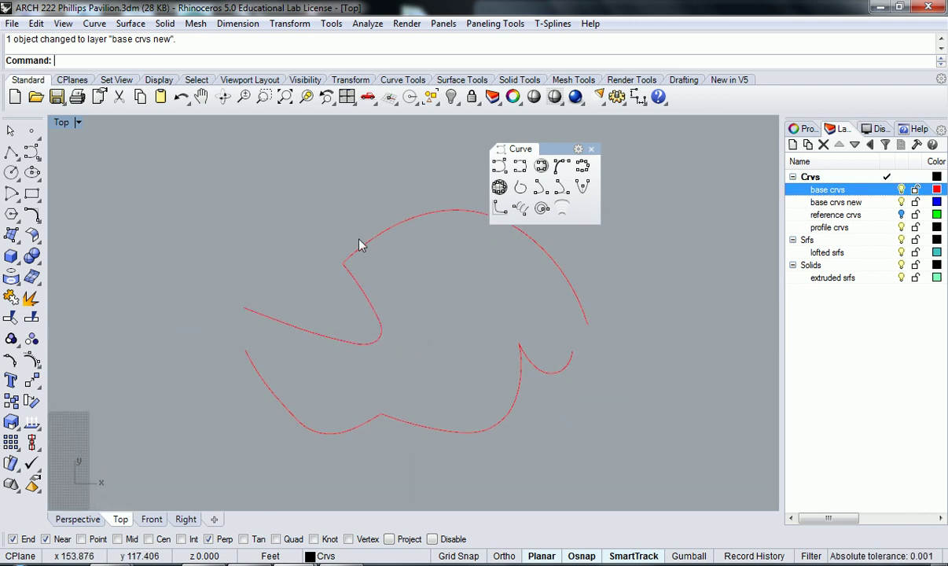
- Start an interpolated curve at the first segment of the large arc and make base crvs new the current layer
left_click(358, 242)
scroll(358, 260, "up", 4)
right_click_drag(353, 267, 368, 288)
scroll(338, 330, "up", 2)
right_click_drag(360, 338, 320, 344)
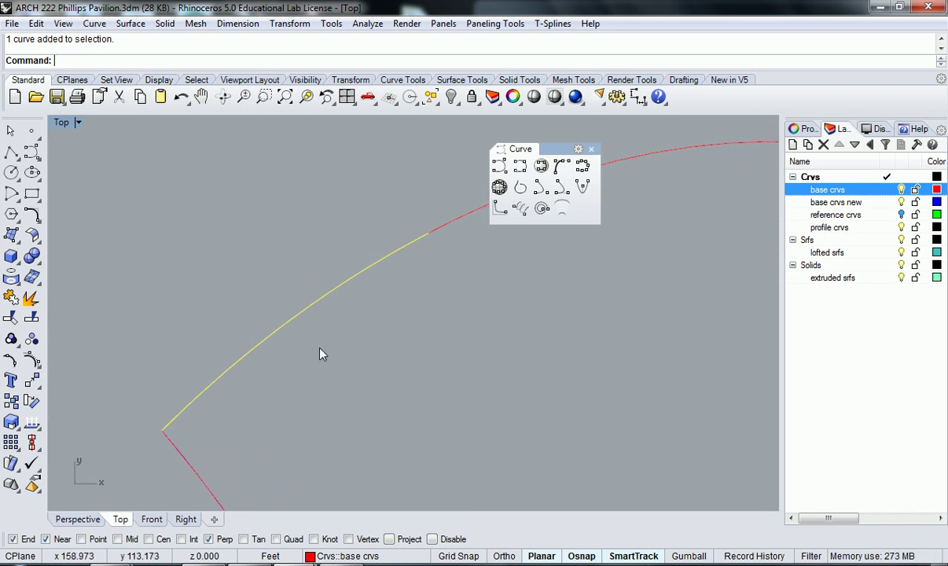
left_click(520, 170)
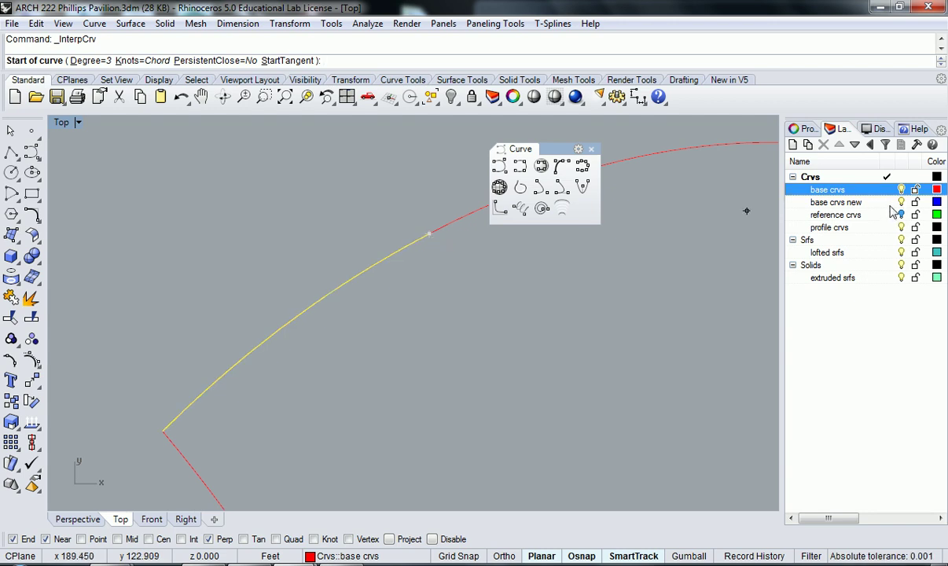
double_click(833, 202)
- Trace the large arc's first segment with six snapped points from its upper end to the corner and finish the curve
left_click(429, 234)
left_click(368, 267)
left_click(303, 310)
left_click(246, 355)
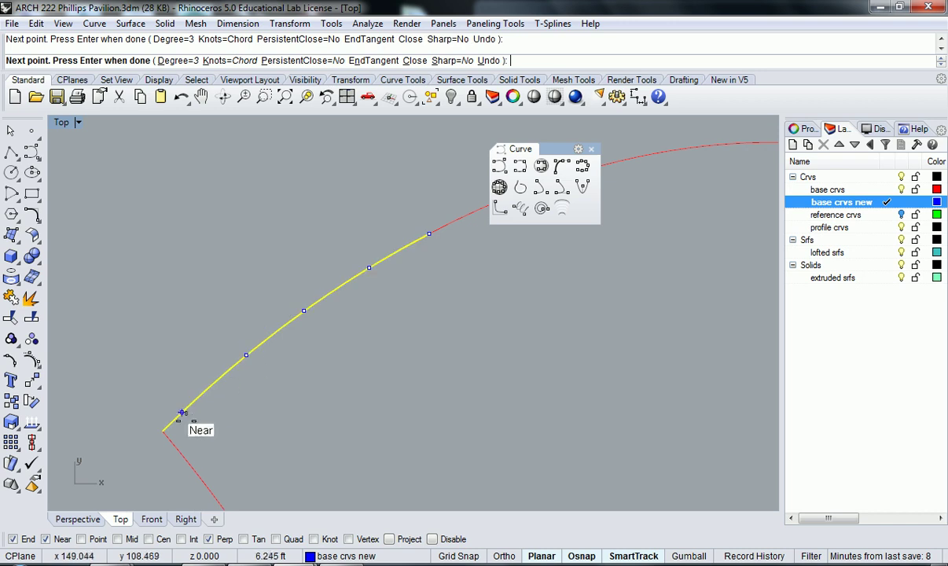
left_click(179, 414)
left_click(162, 430)
key("Return")
- Start another interpolated curve where the traced segment ends and snap nine points over the crest of the large arc
scroll(245, 408, "down", 4)
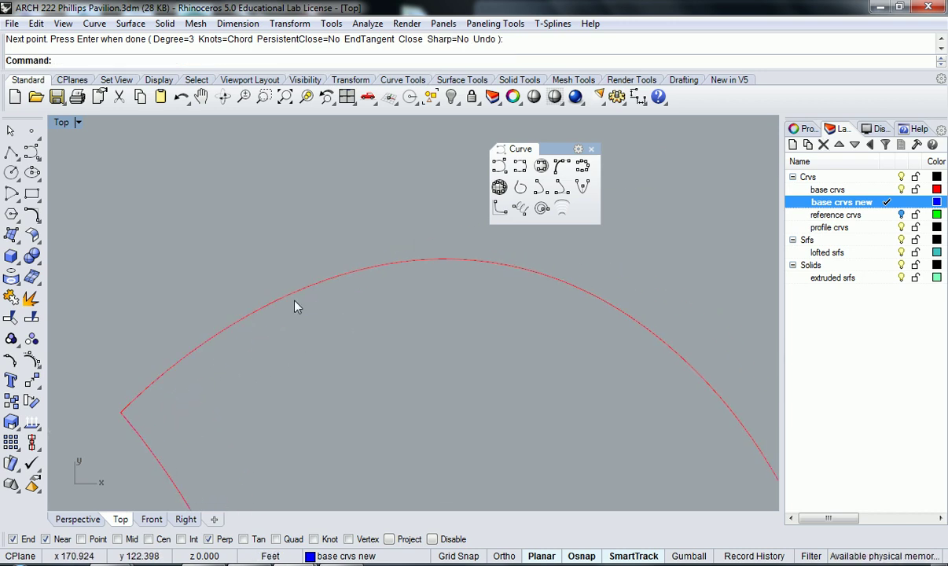
key("Return")
left_click(263, 305)
left_click(299, 291)
left_click(340, 275)
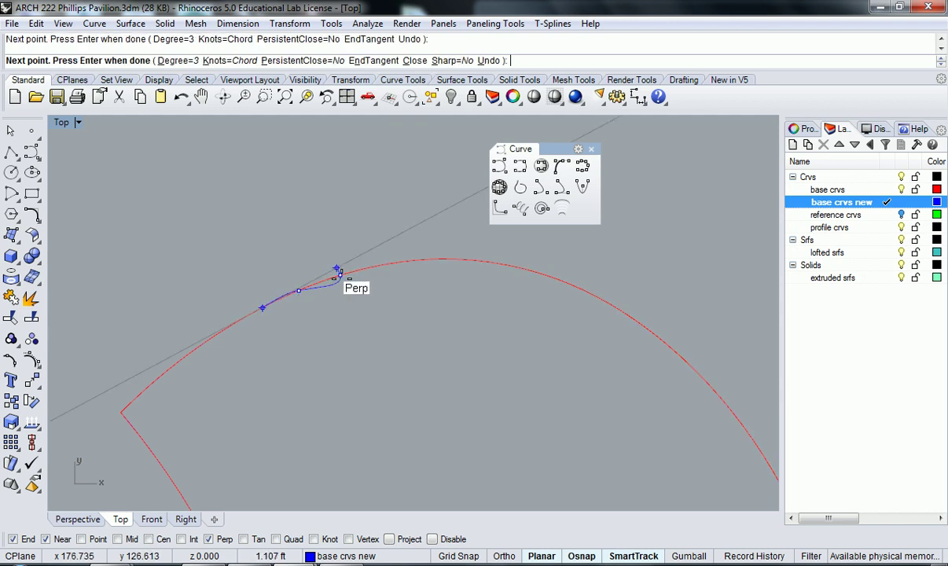
left_click(391, 264)
left_click(441, 259)
left_click(491, 263)
left_click(539, 272)
left_click(593, 295)
left_click(632, 317)
- Extend the interpolated curve with three more points down the large arc to its lower end and finish it
right_click_drag(632, 317, 523, 257)
left_click(578, 302)
right_click_drag(612, 372, 540, 302)
left_click(553, 286)
scroll(617, 397, "up", 2)
left_click(592, 392)
right_click(599, 401)
- Start an interpolated curve at the free end of the small cup-shaped base curve and snap points down its outer side
right_click_drag(599, 402, 514, 349)
scroll(514, 349, "up", 2)
right_click(514, 349)
left_click(516, 299)
scroll(514, 313, "up", 2)
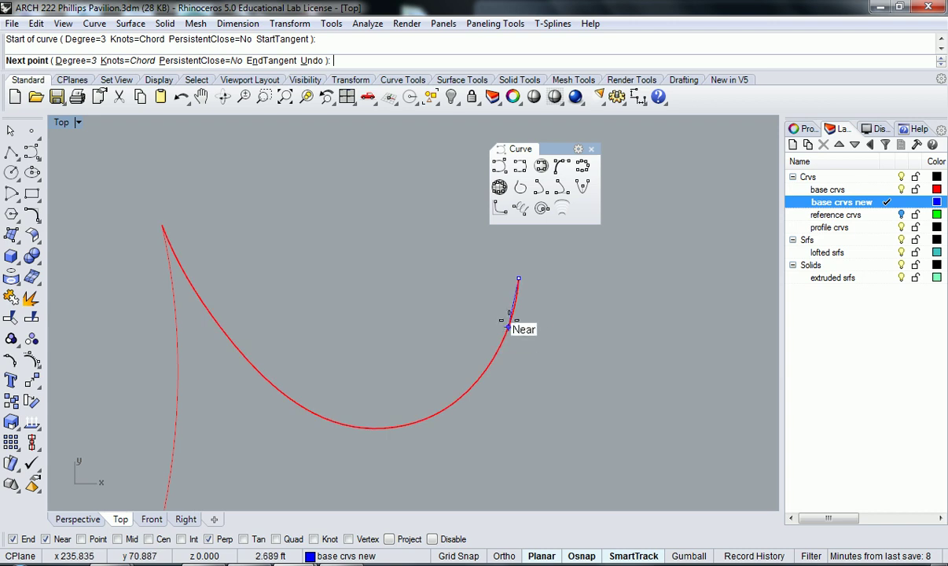
left_click(513, 309)
left_click(503, 340)
left_click(492, 358)
left_click(481, 376)
left_click(464, 395)
left_click(444, 410)
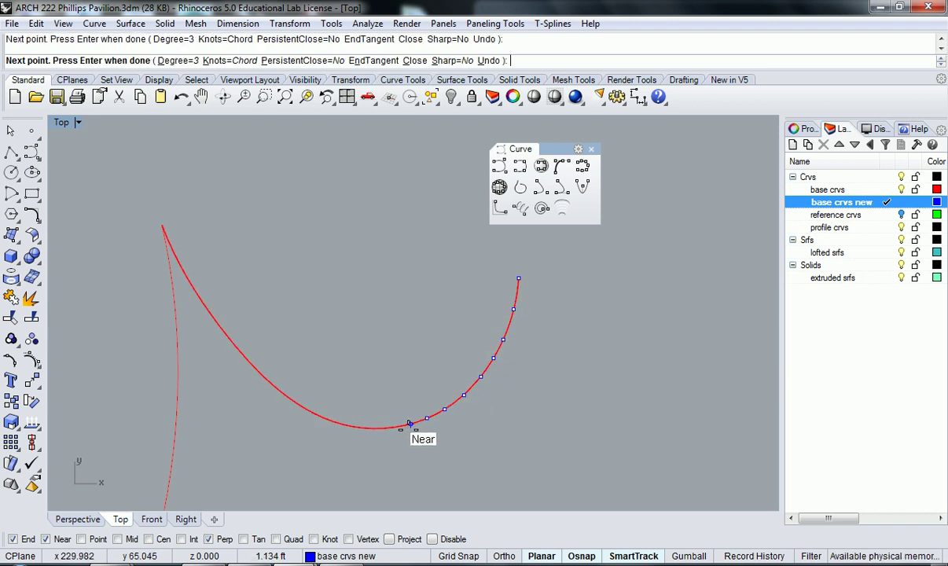
- Continue the points through the bottom of the small cup-shaped curve up to the cusp and finish the curve
left_click(344, 424)
left_click(314, 414)
left_click(287, 396)
left_click(238, 350)
left_click(211, 314)
left_click(164, 228)
key("Return")
- Examine up close how well the traced blue curve follows the red base curve near the cusp
scroll(195, 270, "up", 6)
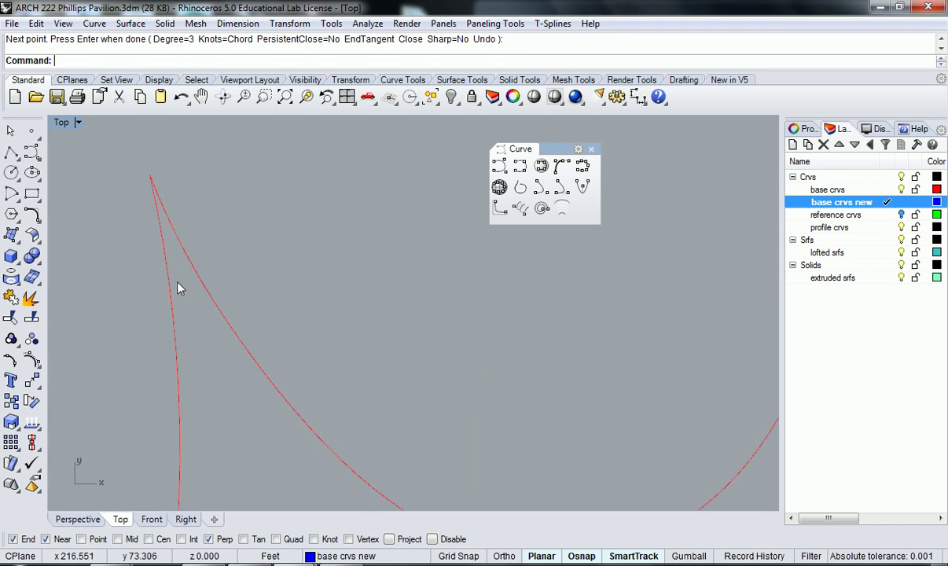
scroll(224, 295, "up", 4)
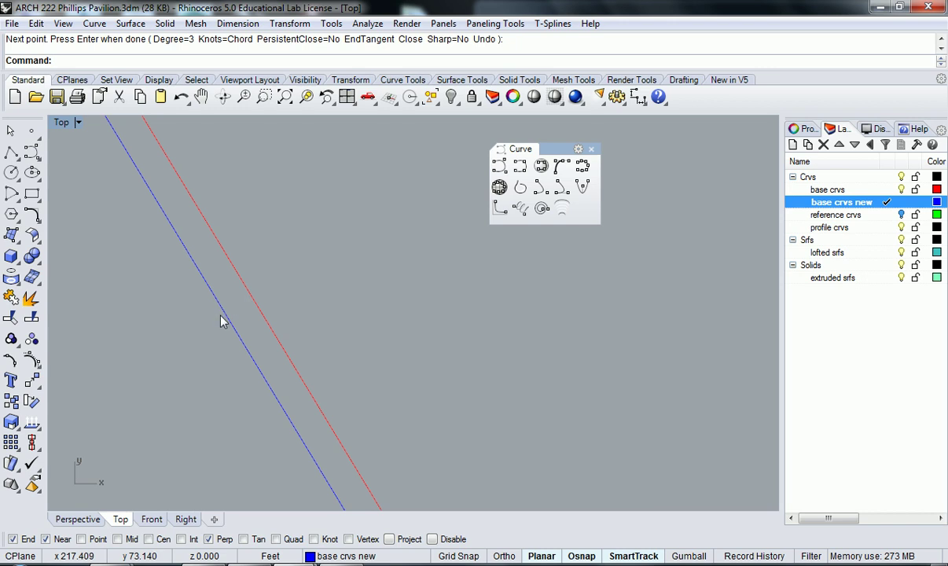
scroll(240, 320, "down", 3)
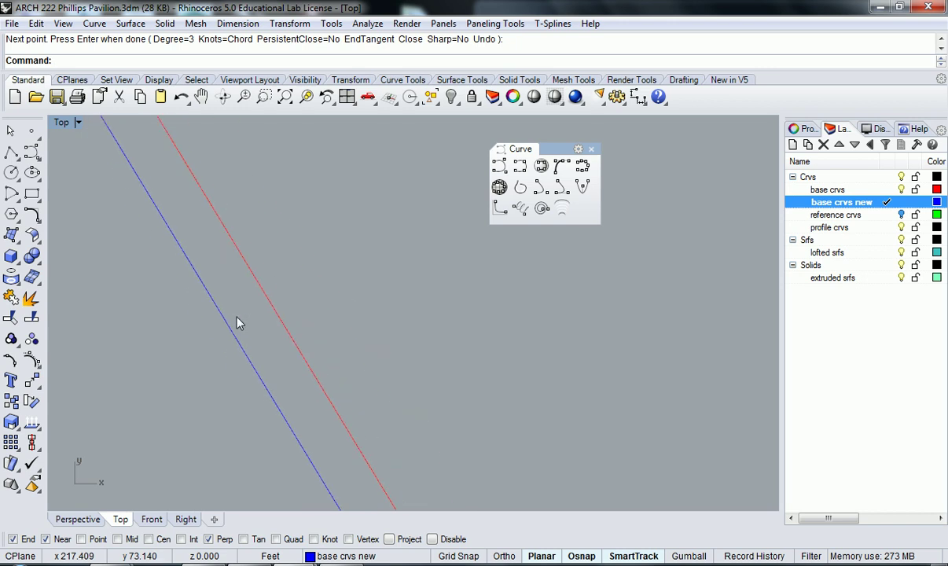
scroll(237, 323, "down", 4)
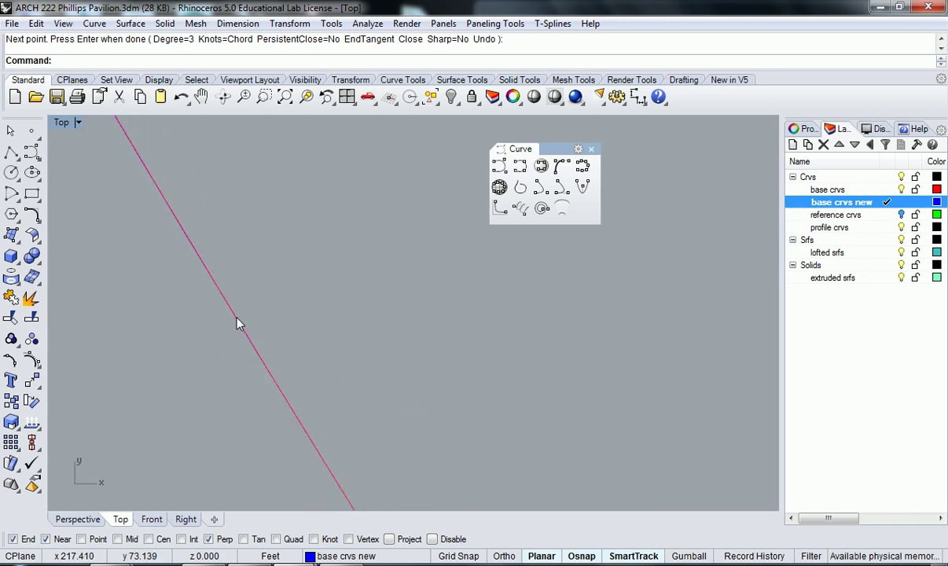
scroll(239, 327, "down", 2)
key("Escape")
- Start an interpolated curve at the sharp cusp, turn off Perp snapping, and place its first point down the steeper red curve
key("Return")
scroll(301, 234, "up", 1)
scroll(248, 260, "up", 3)
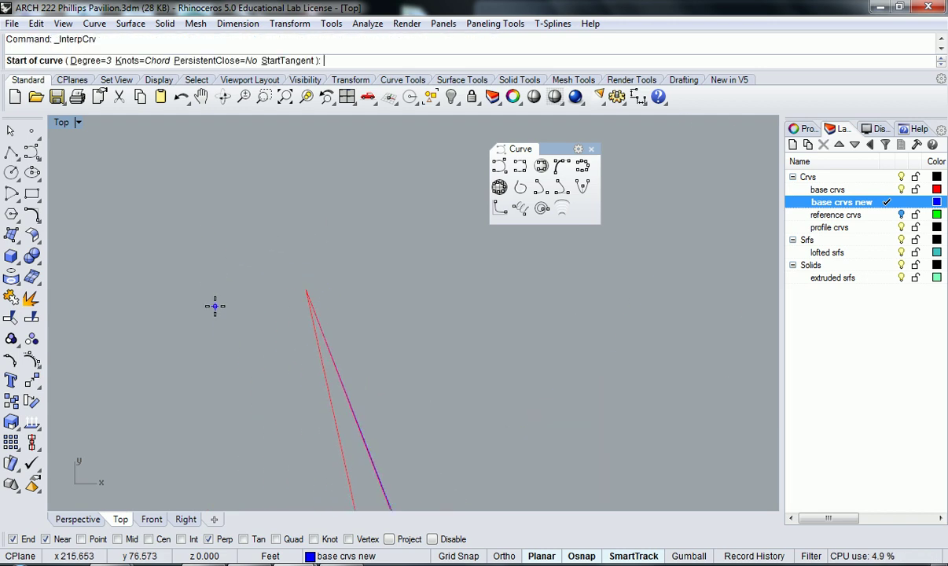
left_click(307, 291)
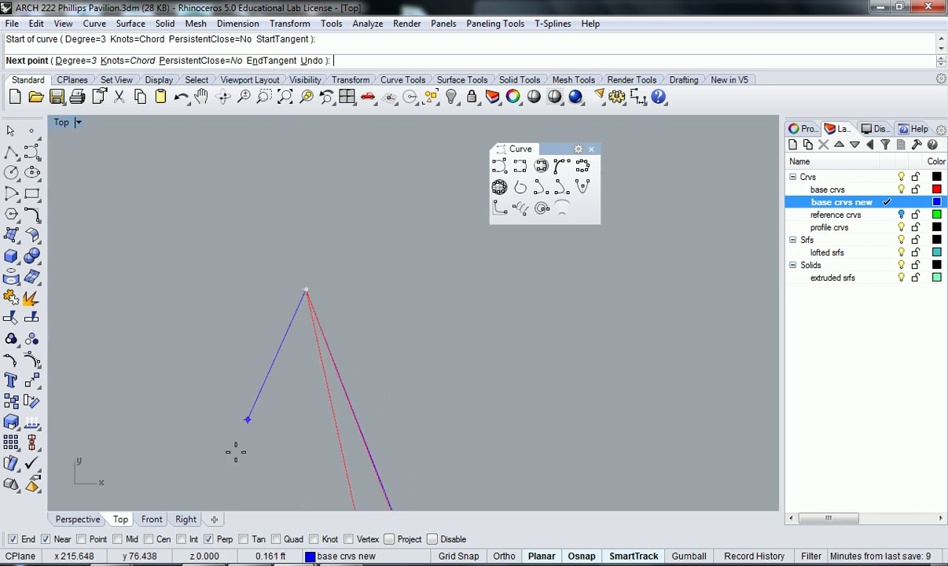
left_click(209, 540)
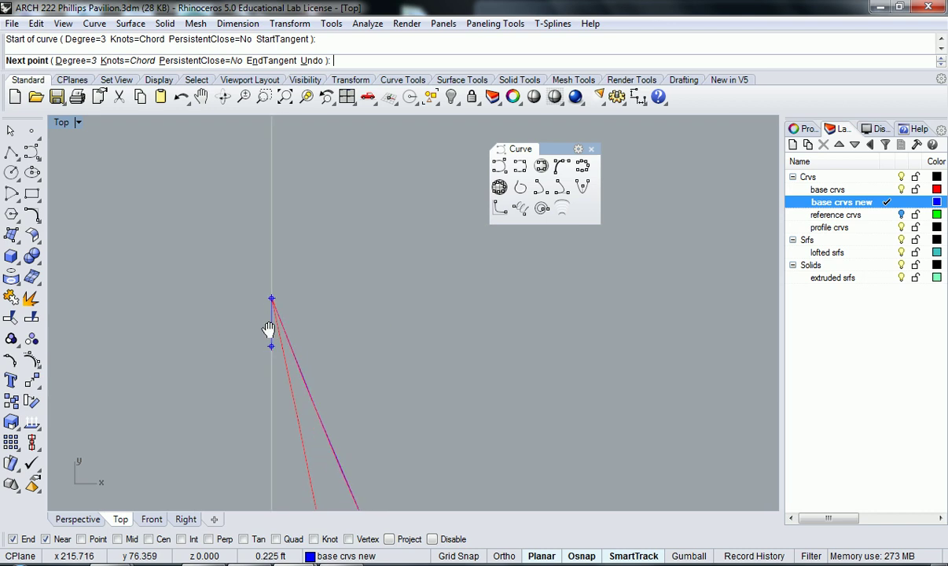
left_click(265, 276)
right_click_drag(270, 393, 249, 260)
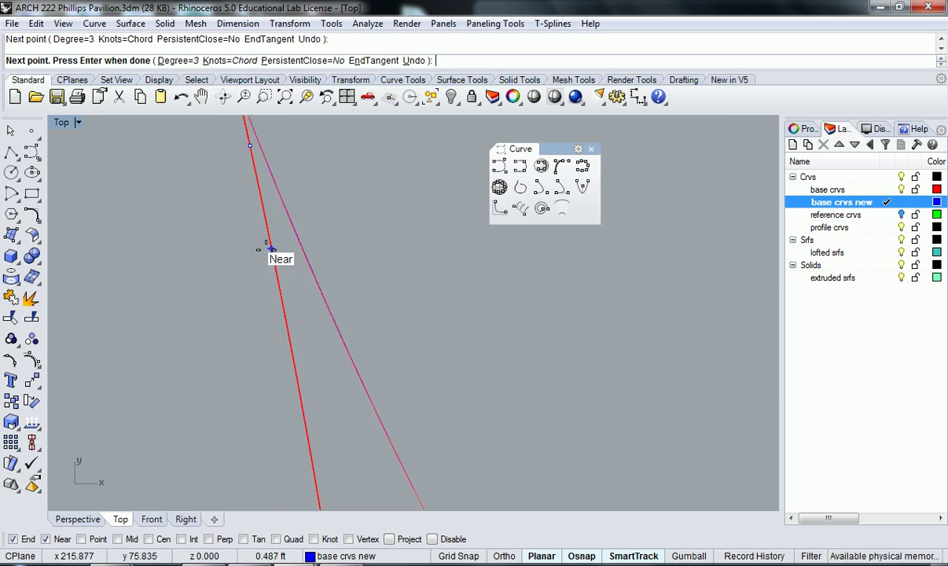
- Continue snapping closely spaced points down the steep side of the red base curve below the cusp
left_click(269, 248)
scroll(279, 266, "down", 8)
left_click(285, 310)
scroll(283, 330, "down", 3)
scroll(288, 353, "up", 8)
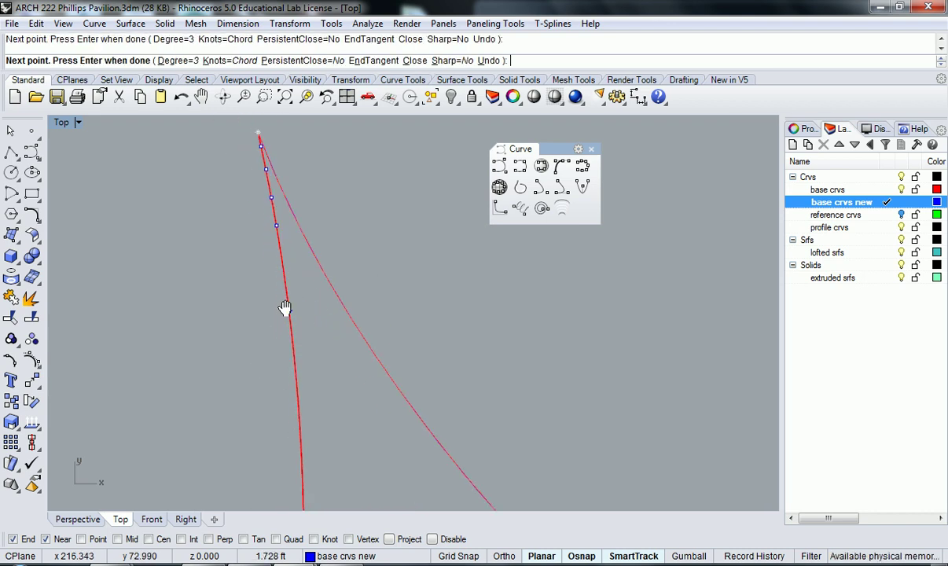
left_click(292, 308)
scroll(296, 321, "down", 5)
scroll(299, 408, "up", 6)
left_click(312, 295)
scroll(313, 310, "up", 3)
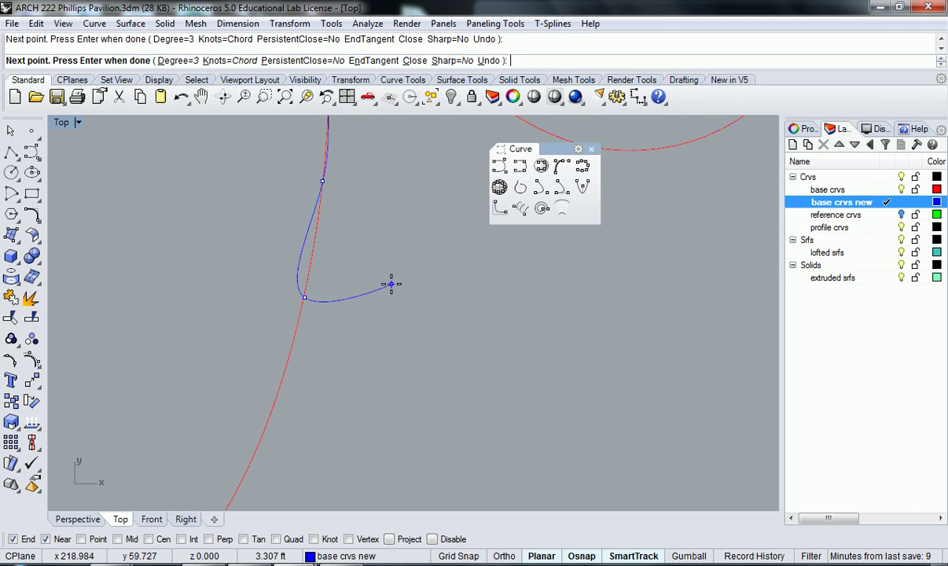
- Undo the last curve point and place more evenly spaced points down the arc below the cusp
key("ctrl+z")
scroll(389, 267, "down", 3)
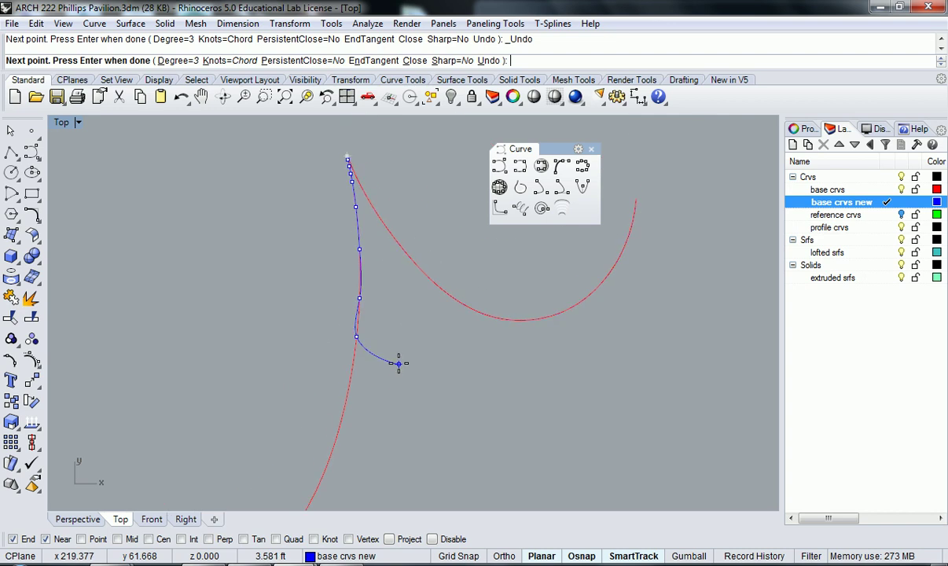
left_click(354, 358)
right_click_drag(343, 415, 364, 324)
left_click(363, 324)
left_click(343, 383)
left_click(315, 436)
right_click_drag(314, 435, 355, 338)
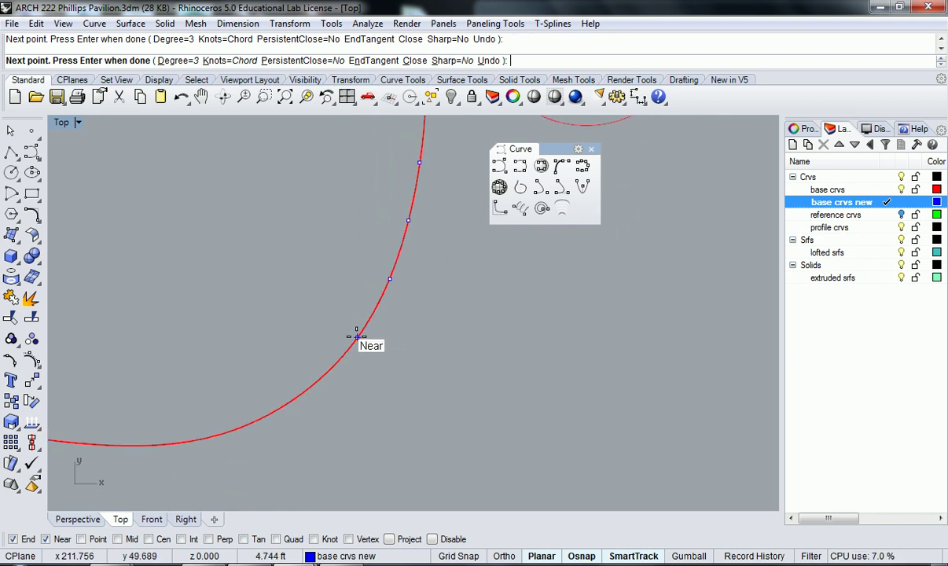
- Continue the points around the lower bend to the corner end of the base curve and finish the curve
left_click(310, 386)
right_click_drag(311, 387, 442, 317)
left_click(404, 344)
left_click(336, 369)
left_click(263, 379)
left_click(170, 370)
right_click_drag(134, 364, 419, 368)
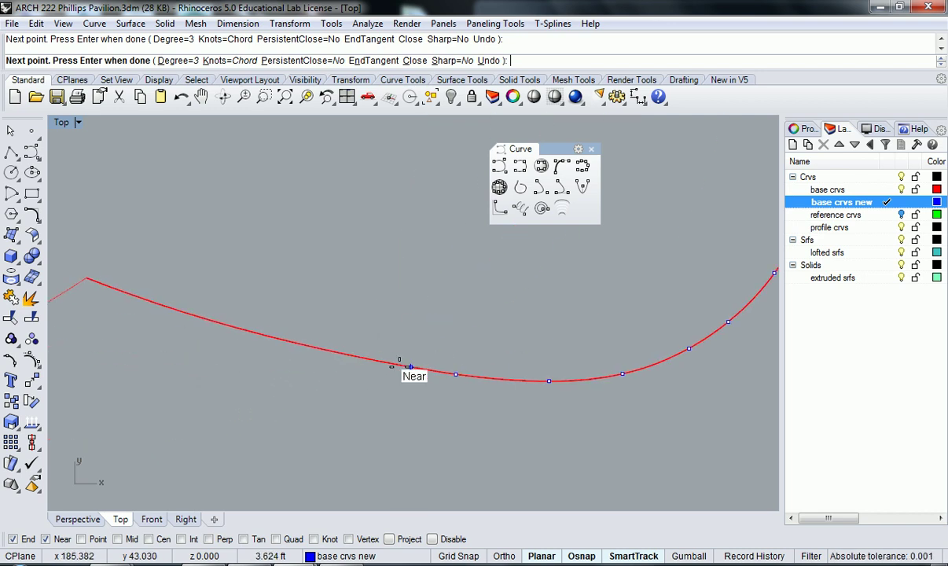
left_click(235, 326)
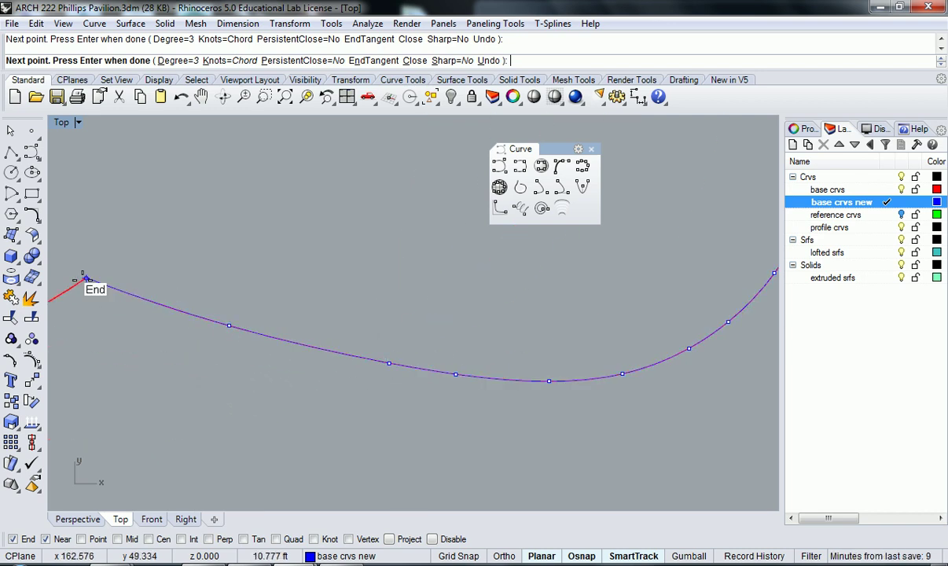
left_click(86, 278)
key("Return")
- Start an interpolated curve at the bottom corner and snap points through the lower dip of the remaining base curve
right_click_drag(111, 301, 533, 305)
right_click(519, 287)
left_click(511, 282)
left_click(476, 303)
left_click(388, 346)
left_click(296, 382)
left_click(199, 388)
- Continue the points up the outer side of the remaining base curve to its free end and finish the curve
right_click_drag(198, 388, 306, 388)
left_click(234, 366)
scroll(286, 346, "up", 3)
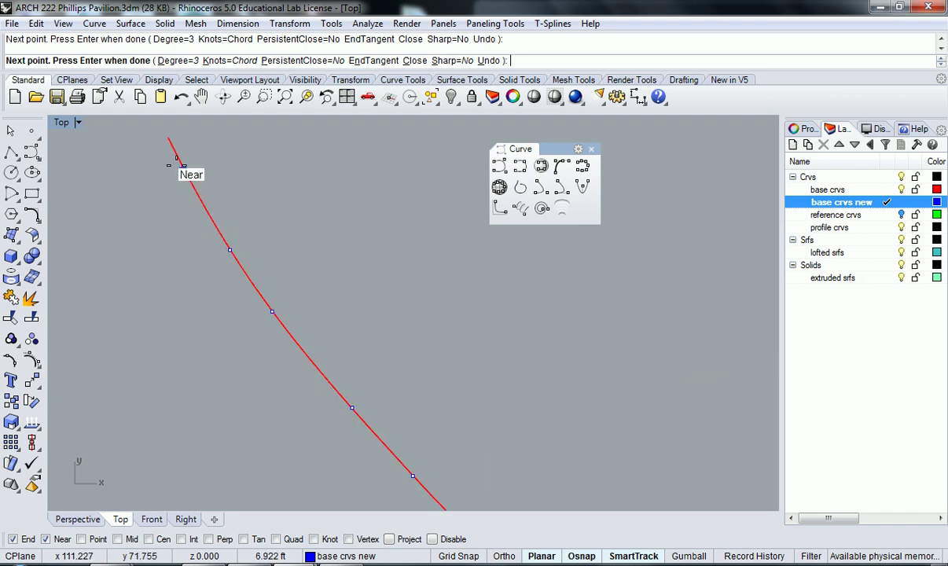
left_click(169, 141)
right_click_drag(178, 143, 328, 354)
scroll(511, 369, "down", 2)
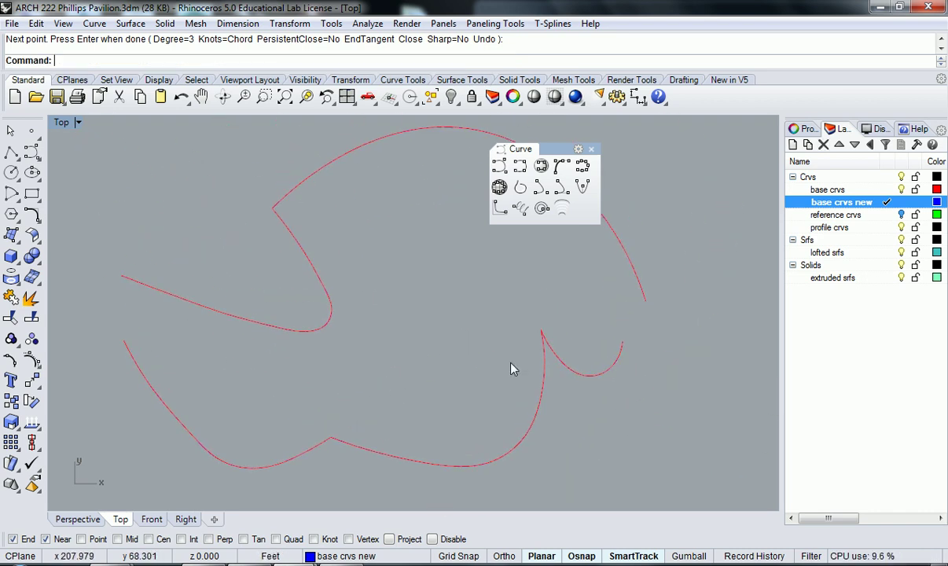
- Hide the base crvs layer and highlight the base crvs new layer
left_click(902, 190)
scroll(480, 317, "down", 3)
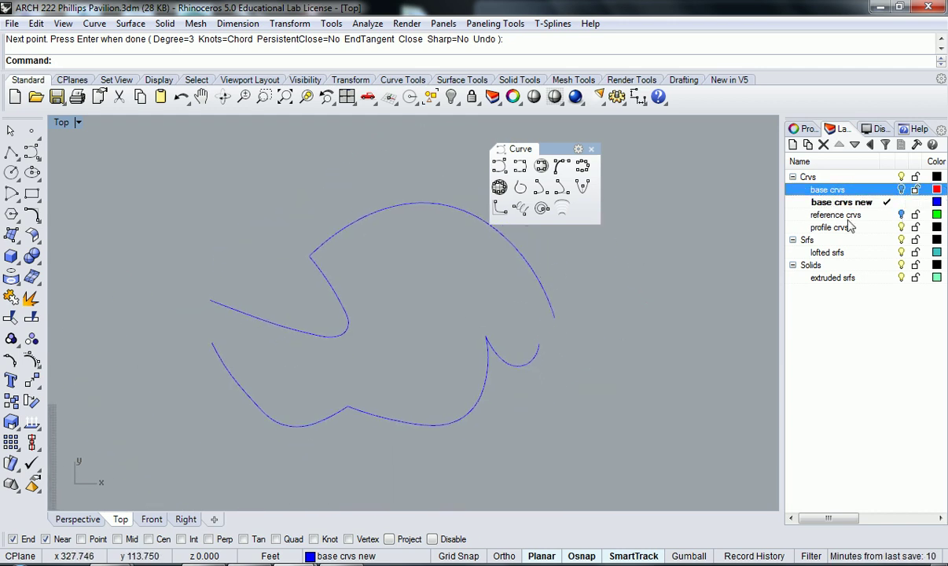
left_click(867, 203)
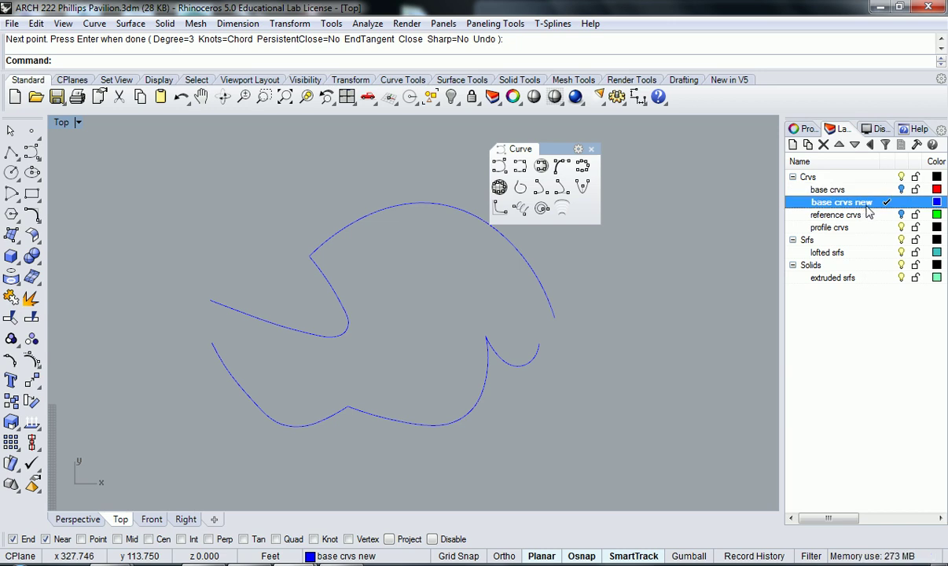
- Select the traced blue curves one at a time to examine the separate pieces of the outline, and clear the selection
left_click(542, 288)
left_click(314, 251)
left_click(333, 432)
left_click(378, 422)
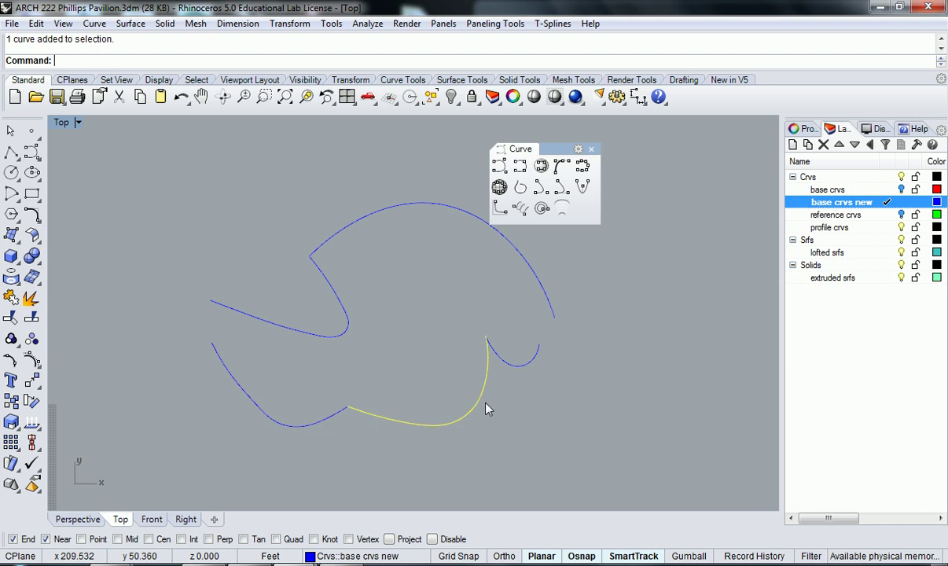
scroll(529, 411, "down", 2)
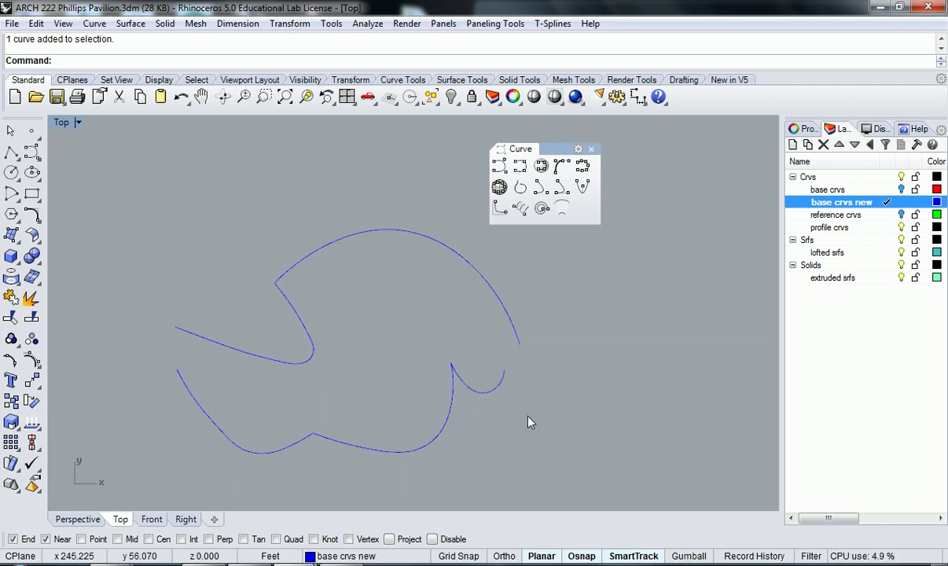
scroll(376, 409, "up", 3)
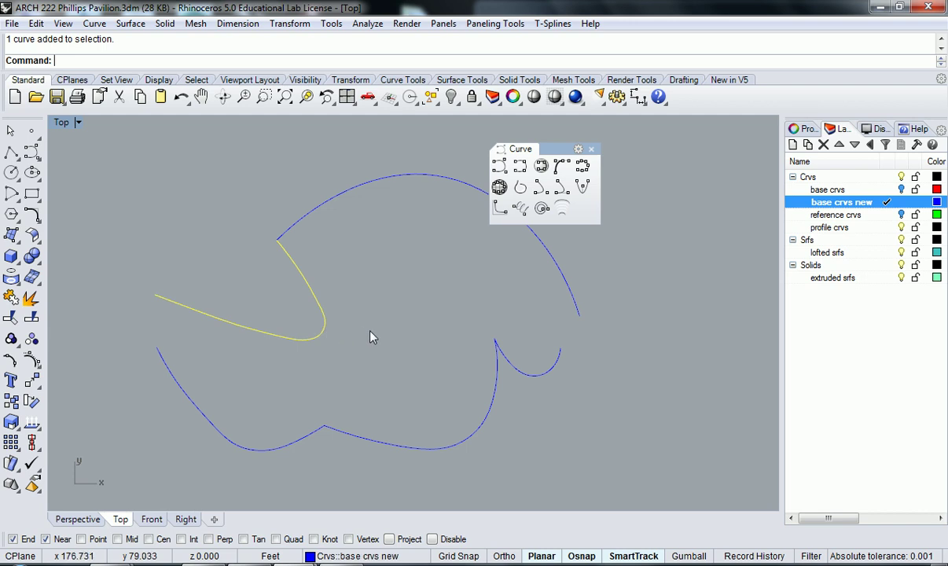
scroll(381, 328, "up", 2)
scroll(370, 332, "down", 2)
key("Escape")
scroll(379, 317, "down", 2)
right_click_drag(379, 318, 408, 327)
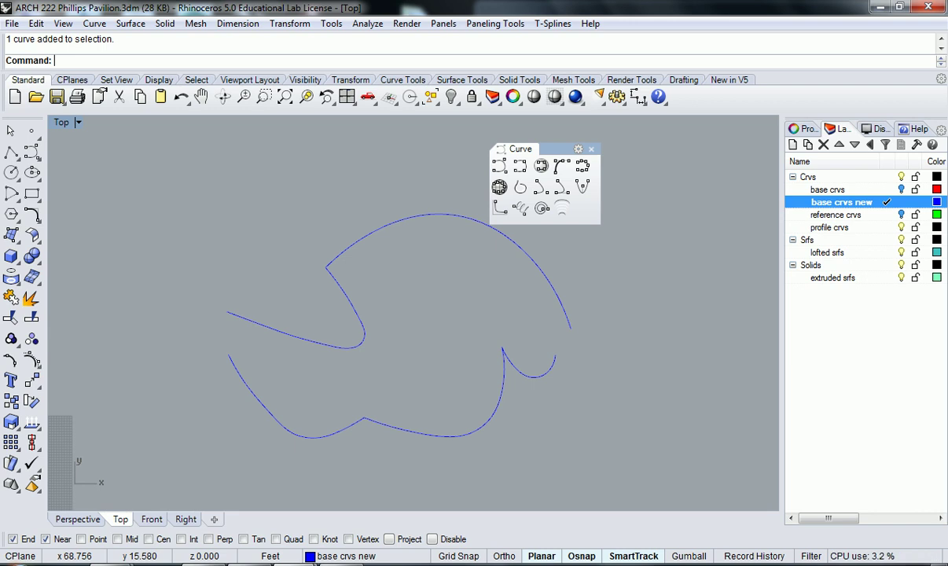
right_click_drag(221, 307, 280, 346)
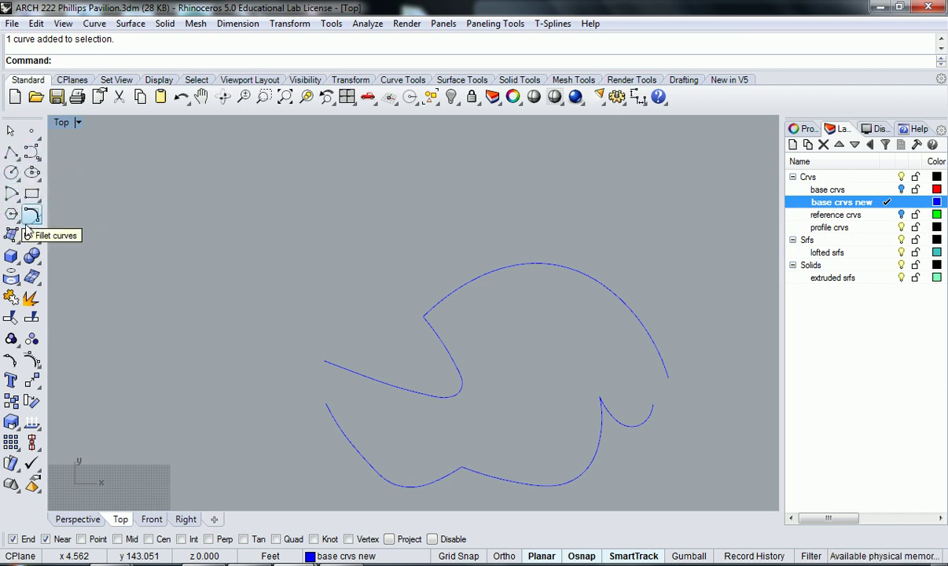
- Bring up the floating Lines tools and draw a vertical line beside the outline with Ortho on
left_click(18, 157)
left_click_drag(45, 159, 120, 160)
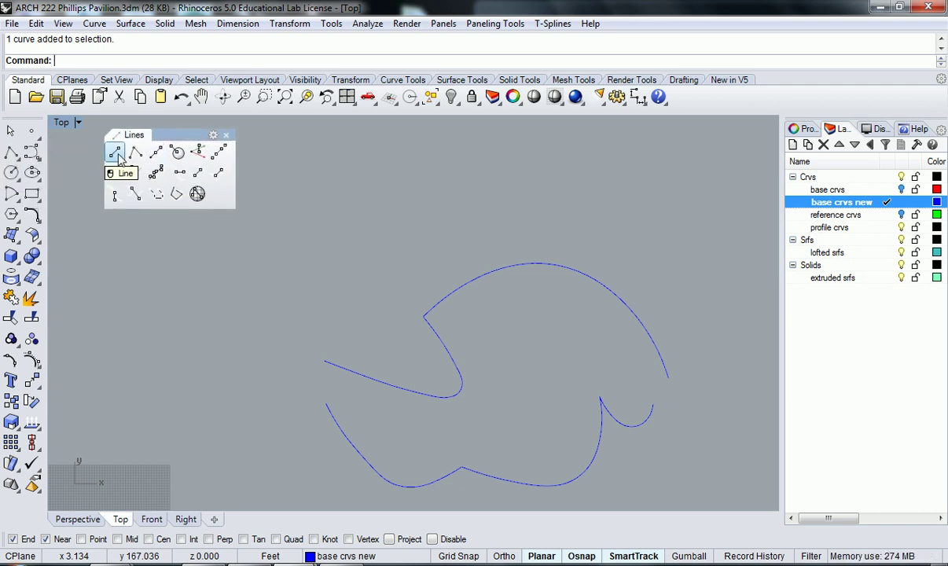
left_click(116, 154)
left_click(255, 374)
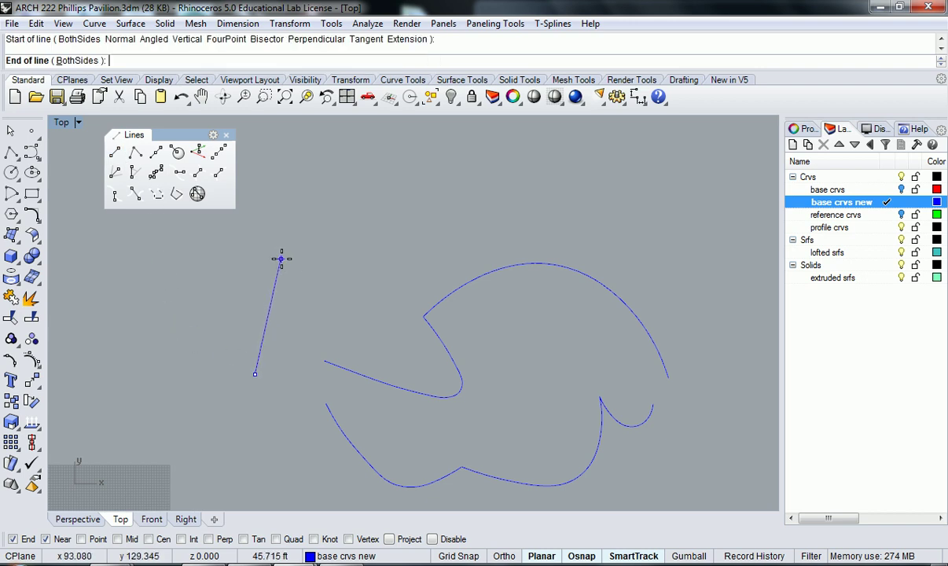
key("F8")
left_click(275, 246)
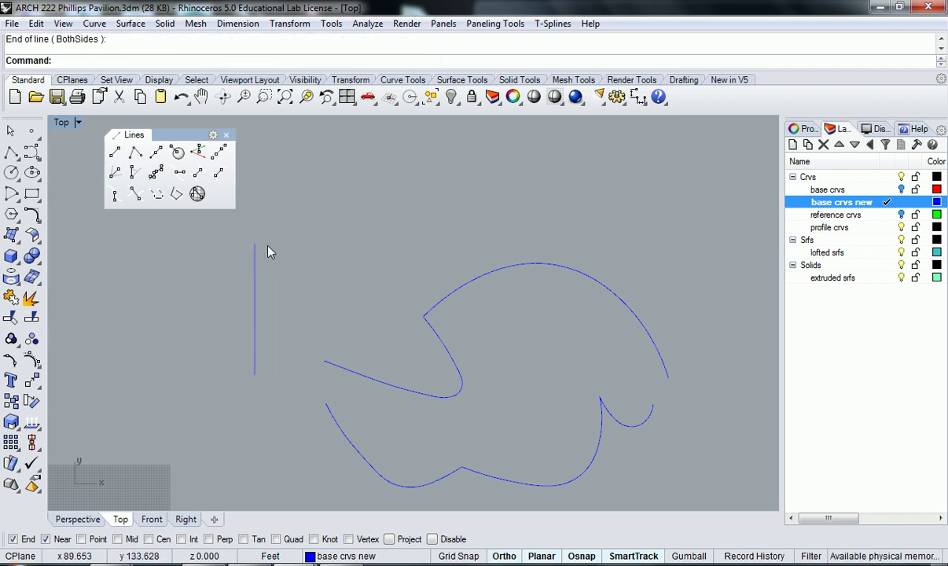
- Draw a second, shorter vertical line beside the first and delete both lines
key("Return")
left_click(291, 279)
left_click(301, 209)
left_click(292, 256)
key("Delete")
left_click_drag(287, 314, 232, 292)
key("Delete")
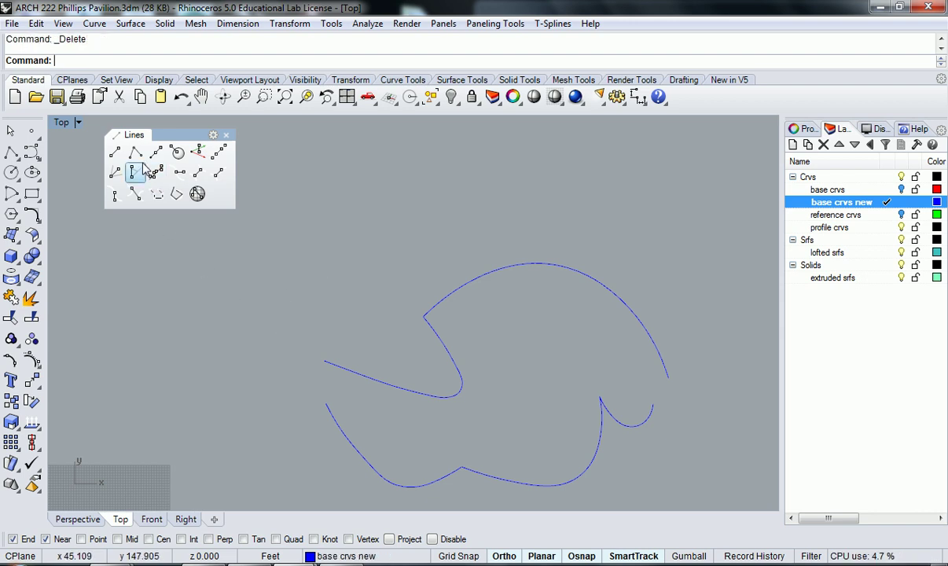
- Start a polyline in the empty area beside the outline and add connected horizontal and vertical segments with Ortho on
left_click(136, 155)
left_click(210, 373)
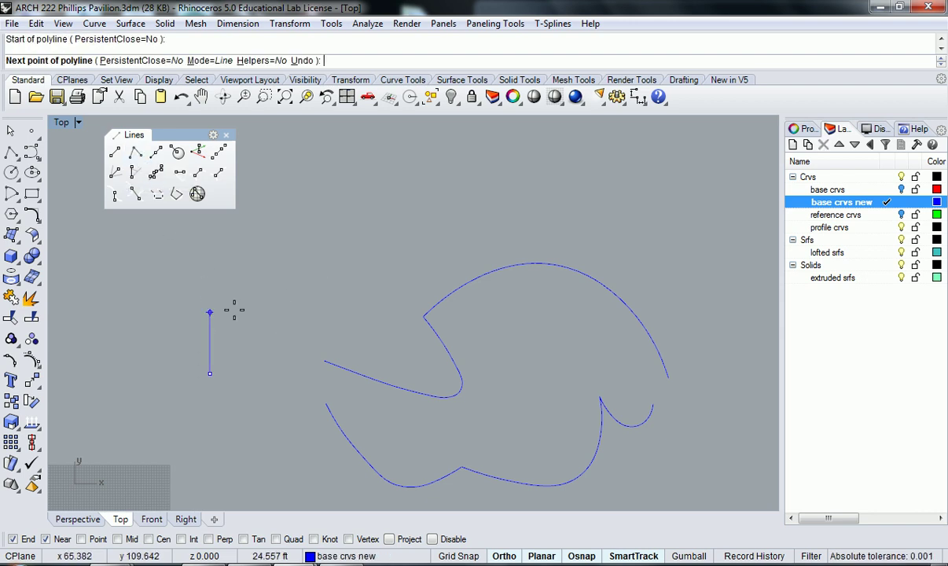
left_click(209, 273)
left_click(325, 278)
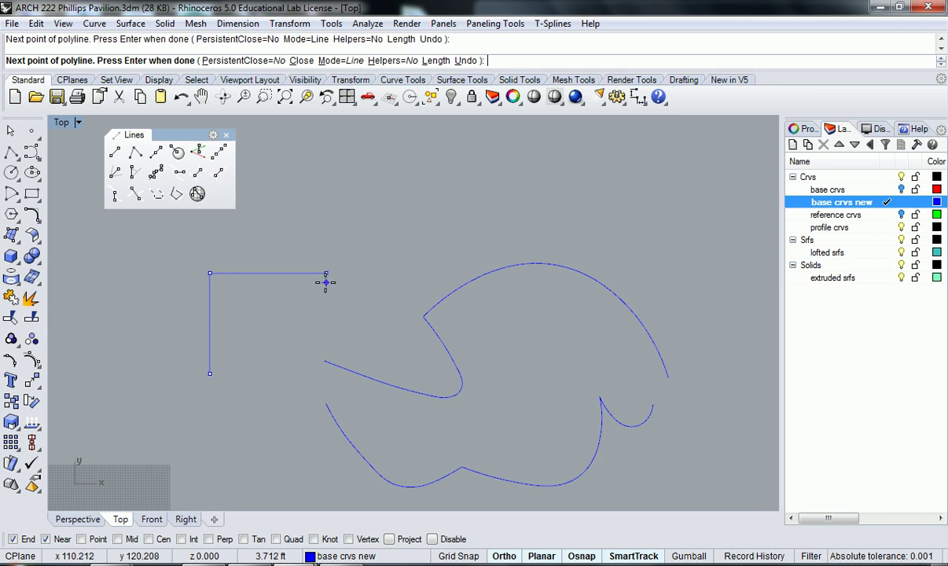
left_click(299, 336)
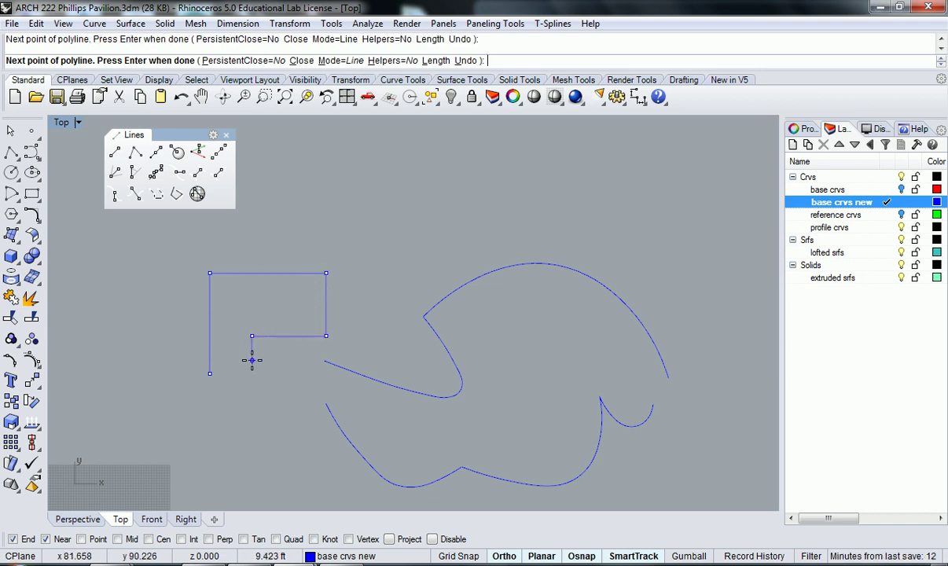
- Turn Ortho off, add freely angled segments to the polyline, finish it and delete it
key("F8")
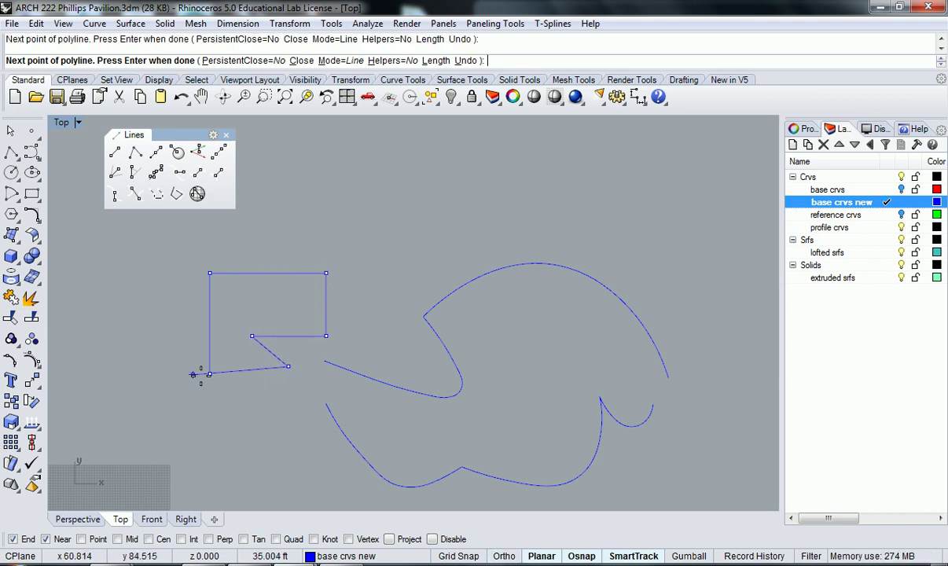
left_click(183, 372)
left_click(240, 378)
right_click_drag(238, 381, 222, 393)
key("Delete")
- Enable Mid snapping and draw a horizontal line centred on the large upper arc's midpoint, with Ortho on
left_click(156, 154)
right_click_drag(333, 328, 280, 305)
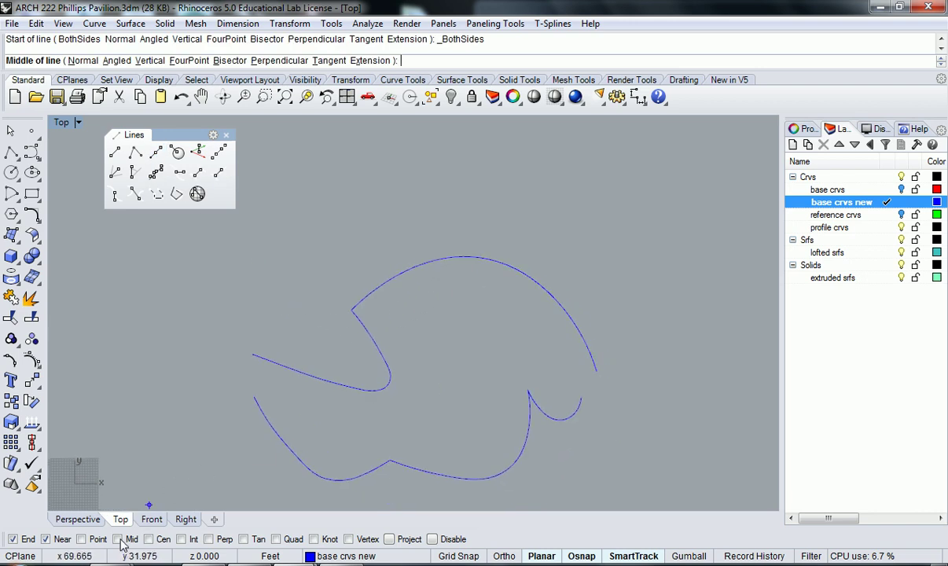
left_click(118, 539)
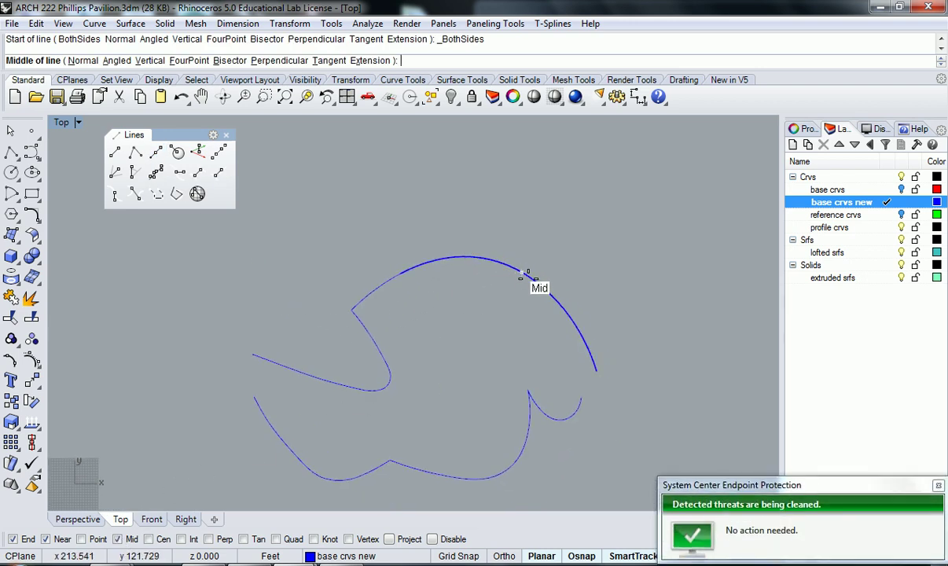
left_click(523, 271)
right_click_drag(533, 279, 463, 270)
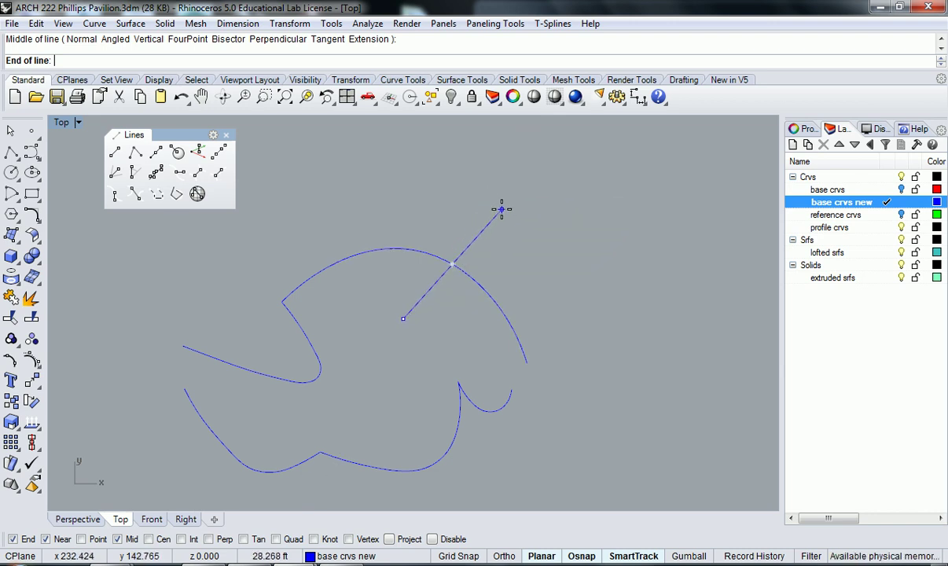
key("F8")
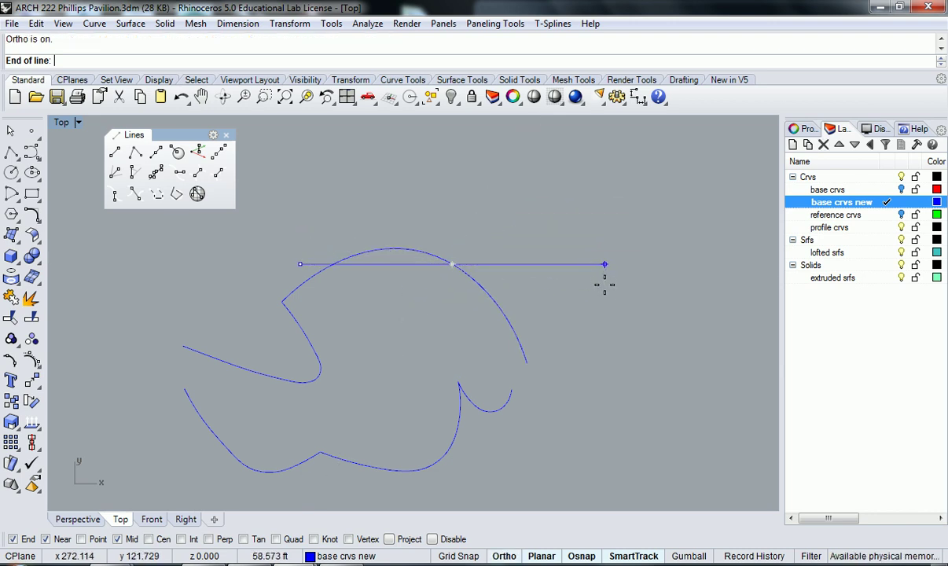
left_click(566, 282)
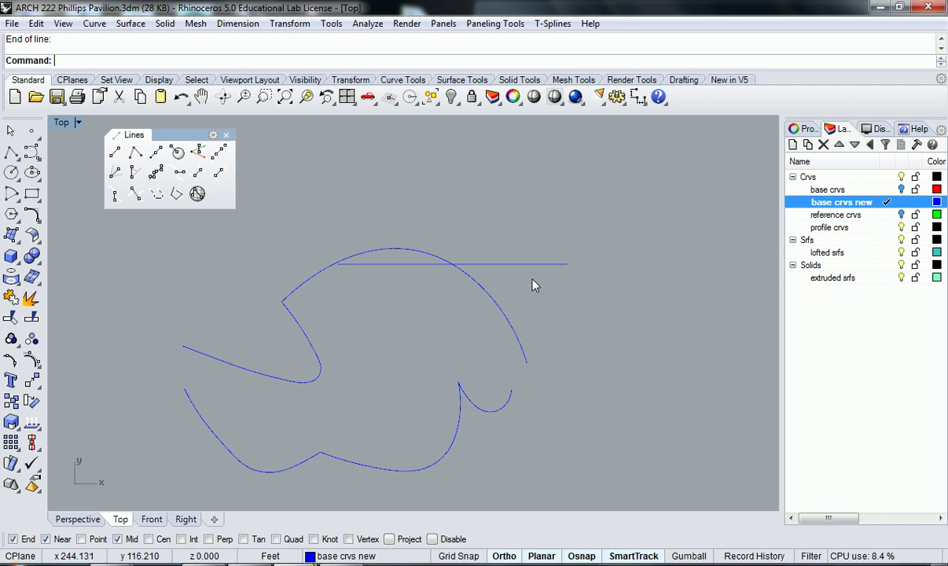
- Delete the horizontal line centred on the large upper arc
left_click(496, 264)
key("Left")
key("Delete")
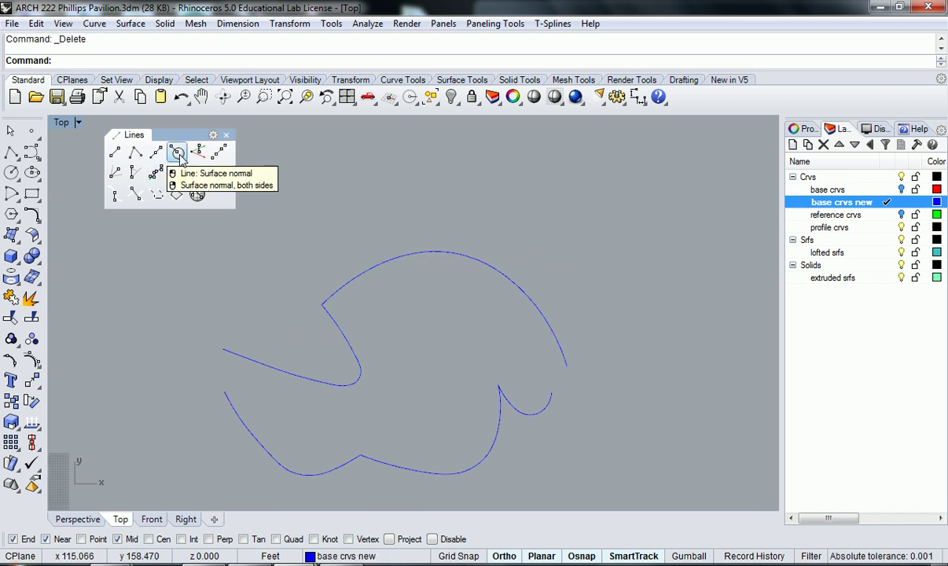
- With Ortho on, draw a closed four-sided polyline with one slanted side in the empty area above the outline
left_click(135, 154)
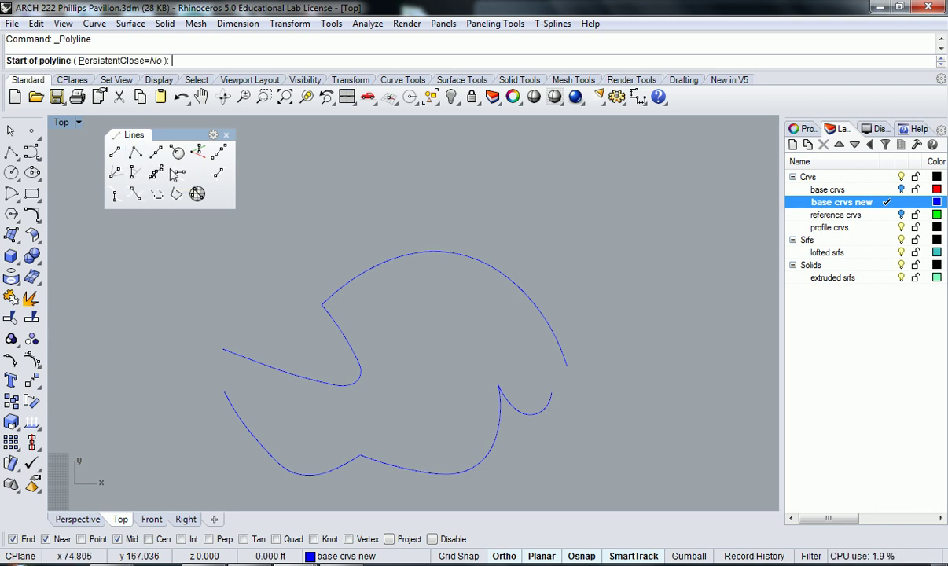
left_click(274, 263)
left_click(315, 201)
left_click(360, 200)
left_click(360, 233)
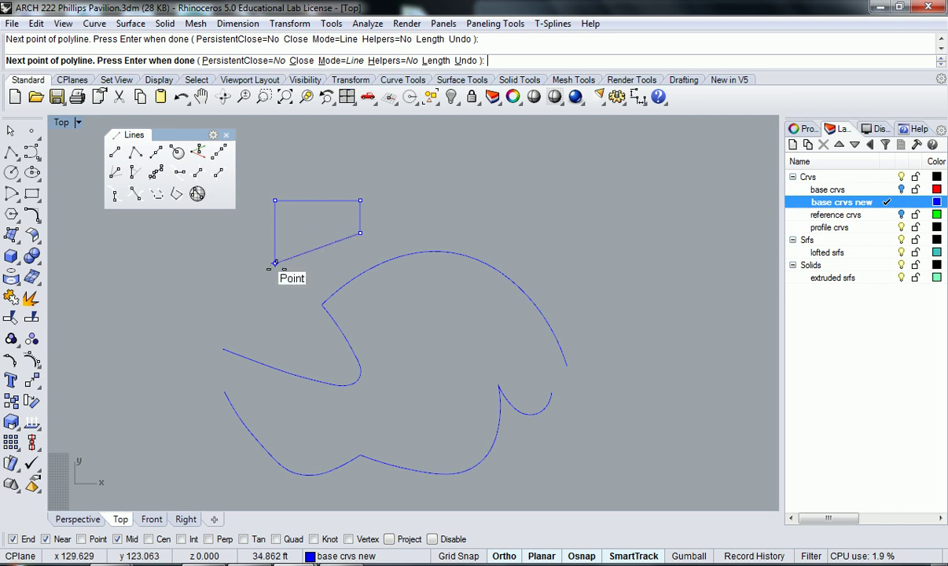
left_click(274, 262)
- Draw three connected Line Segments forming an open-bottomed box about 20 ft tall beside the closed polyline, and select its segments individually
right_click(134, 154)
left_click(148, 290)
left_click(148, 240)
left_click(209, 240)
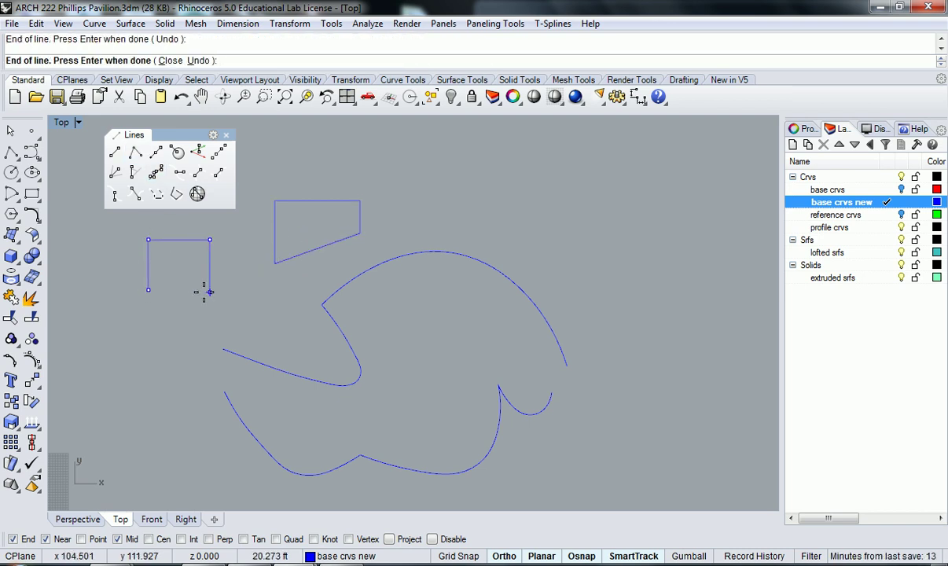
left_click(209, 291)
key("Return")
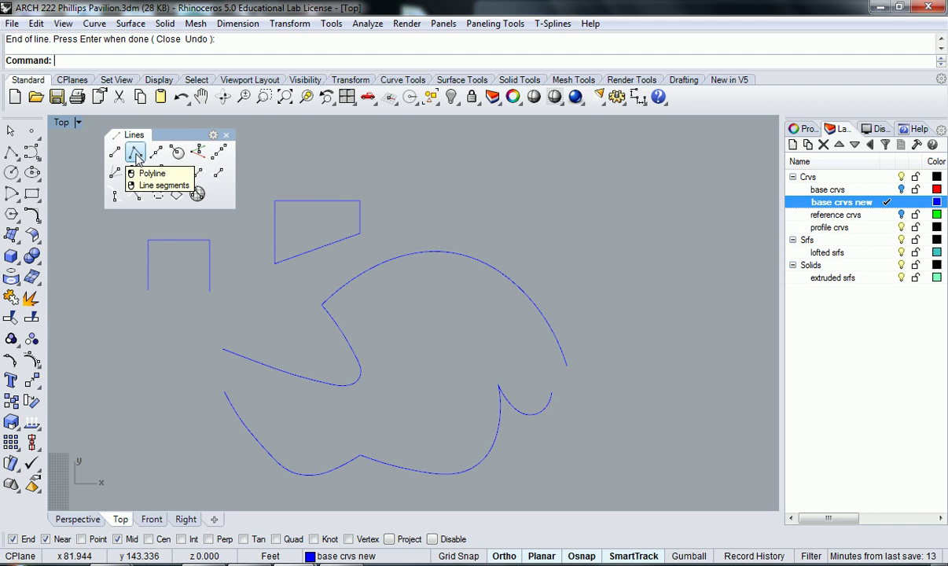
left_click(169, 243)
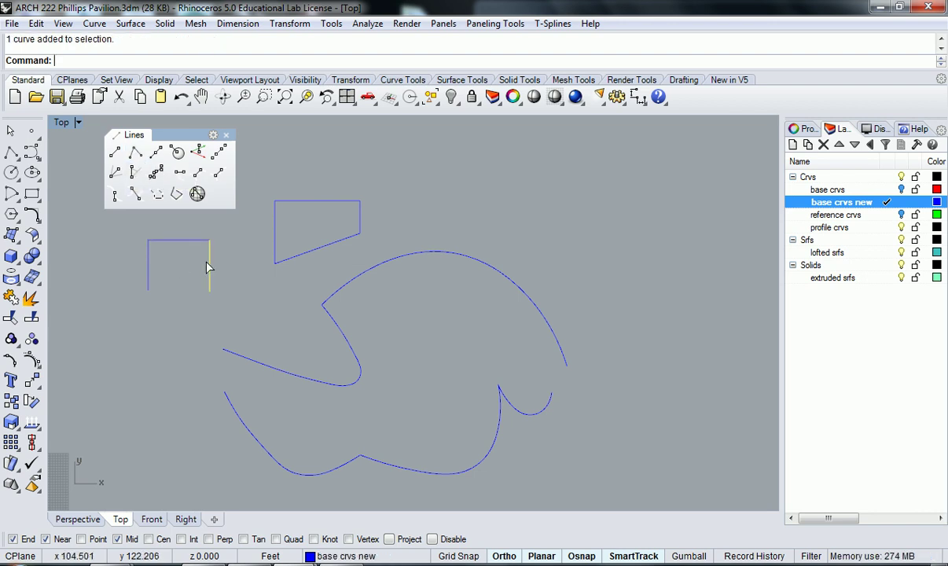
right_click_drag(131, 224, 201, 267)
- Draw four connected Line Segments forming a nearly closed rectangle above the closed polyline
left_click(135, 152)
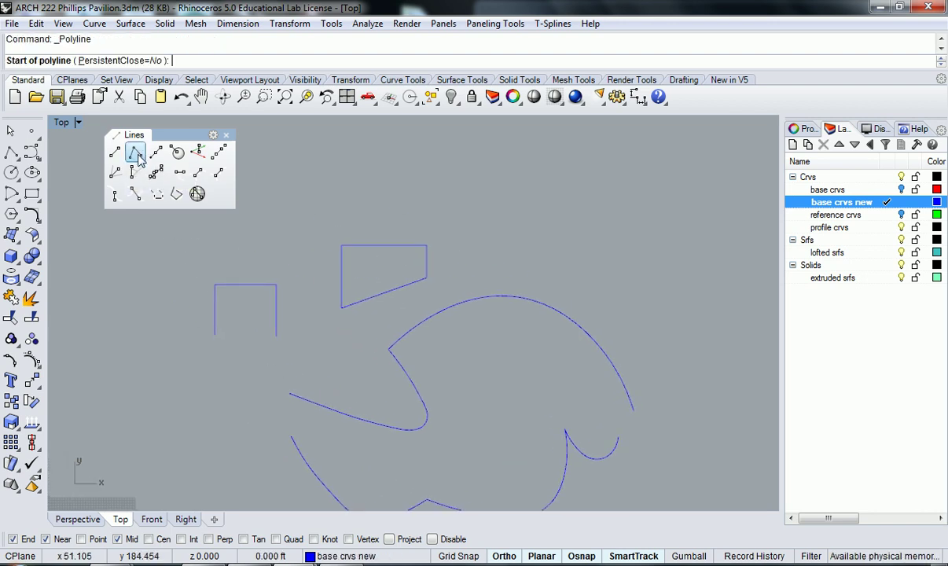
right_click(136, 154)
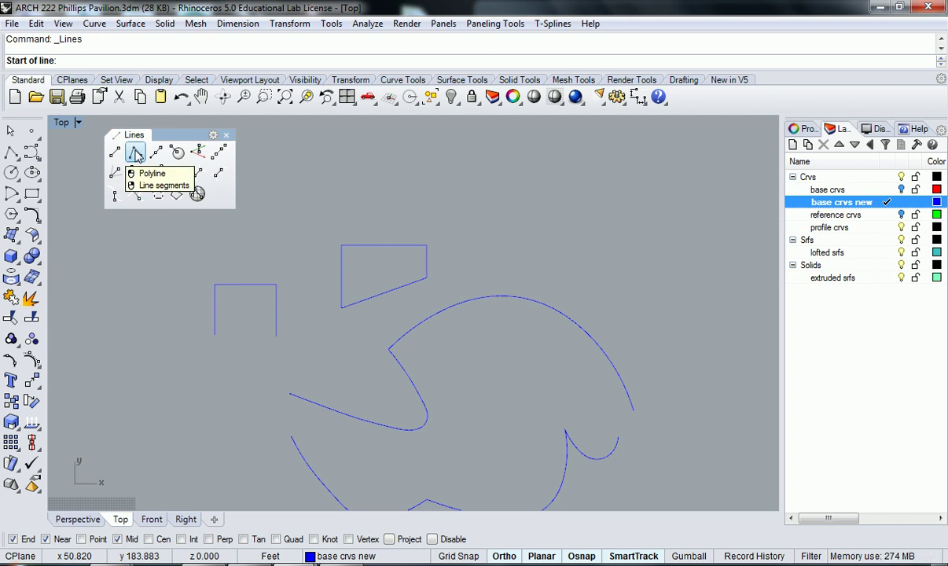
left_click(312, 197)
left_click(312, 154)
left_click(358, 154)
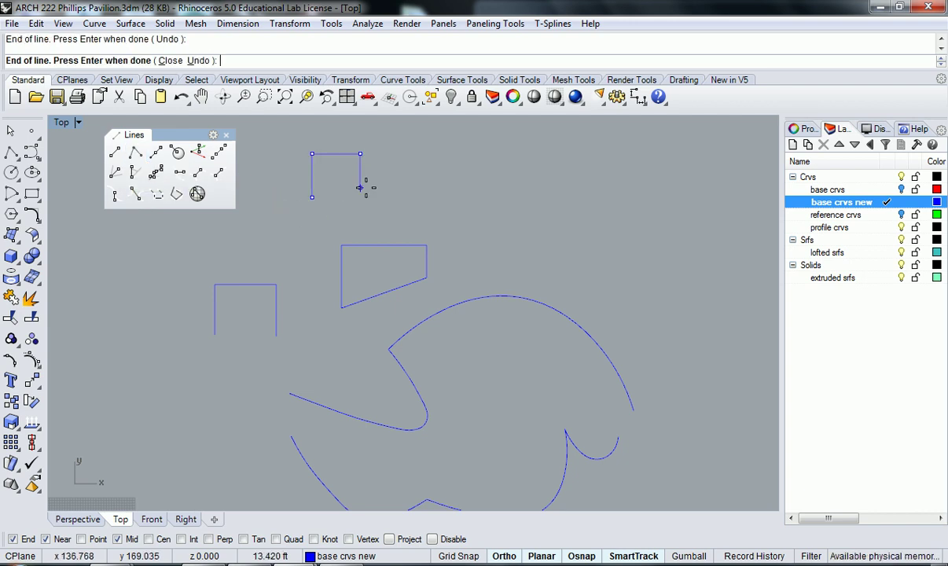
left_click(360, 192)
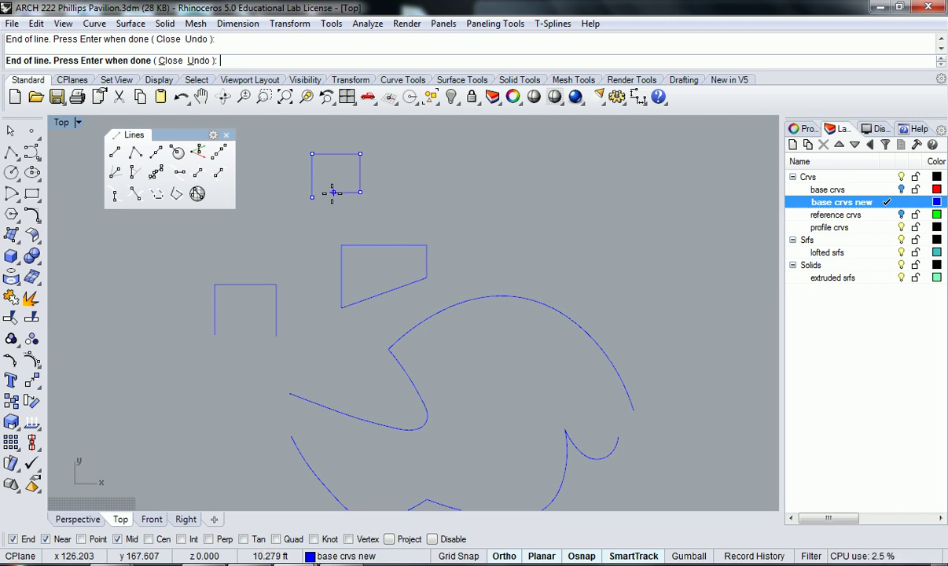
key("Return")
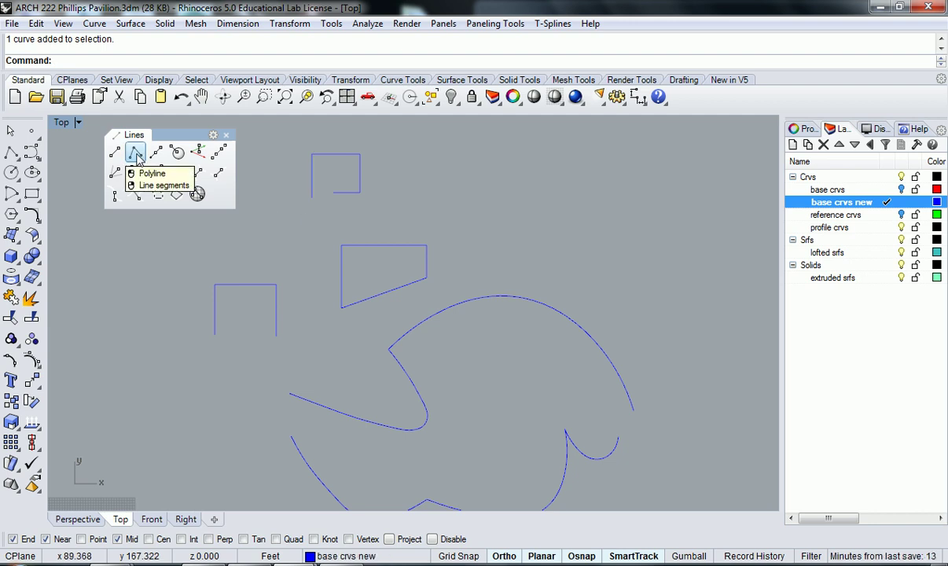
- Draw an open three-segment polyline beside the nearly closed rectangle and select it as one object
left_click(137, 154)
left_click(417, 195)
left_click(417, 146)
left_click(454, 147)
left_click(456, 187)
key("Return")
left_click(451, 189)
left_click(385, 206)
- Delete all the practice polylines and line segments above the outline and put away the line tools
left_click_drag(305, 138, 305, 138)
key("Delete")
left_click_drag(297, 392, 183, 269)
key("Delete")
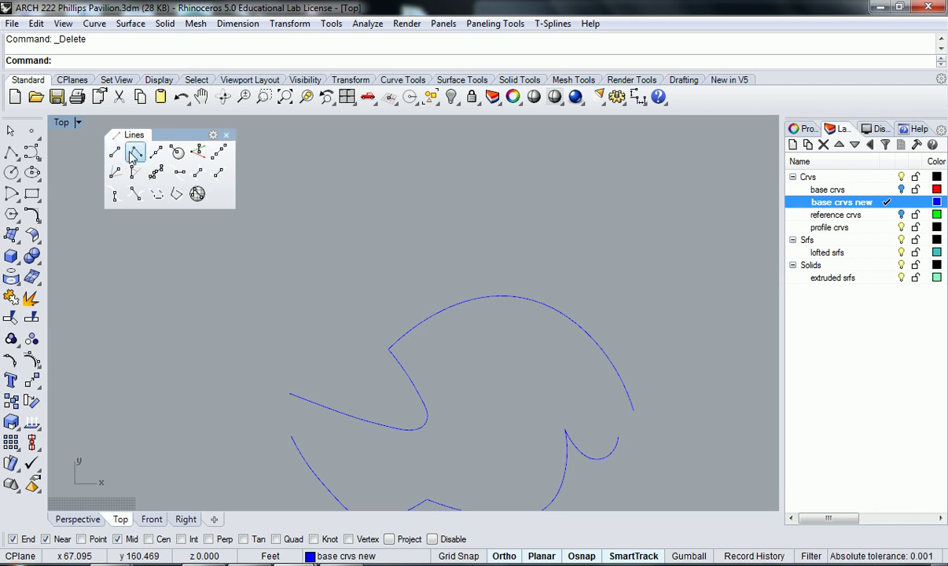
left_click(225, 136)
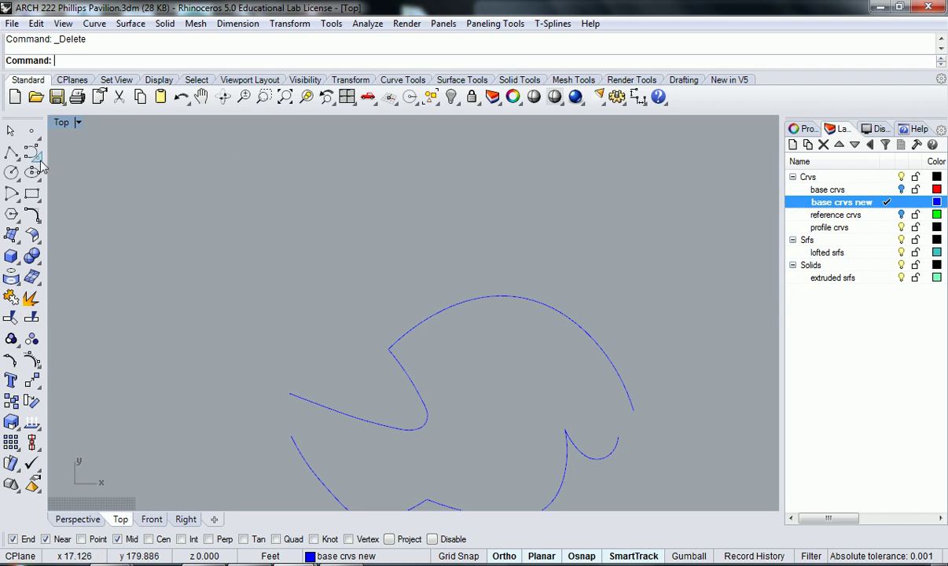
- Turn Ortho off and draw a wavy interpolated curve through several points in the empty area above the outline
left_click(35, 154)
left_click_drag(67, 152, 169, 138)
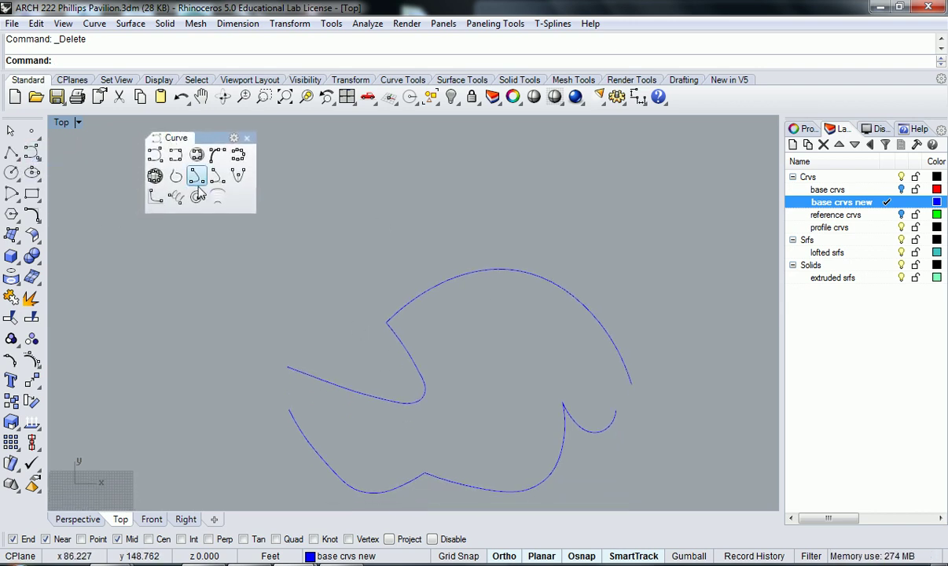
left_click(175, 156)
left_click(303, 255)
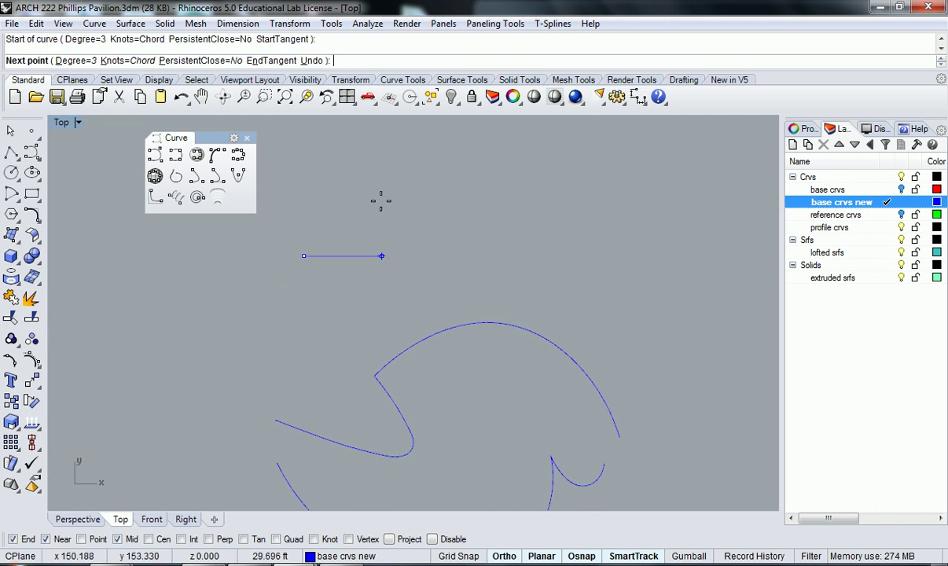
key("F8")
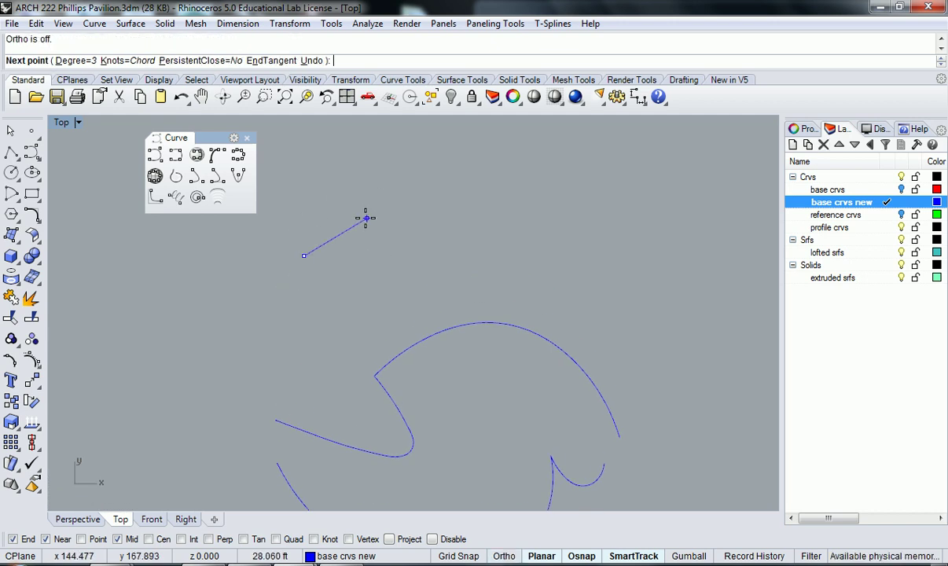
left_click(320, 203)
left_click(413, 200)
left_click(447, 249)
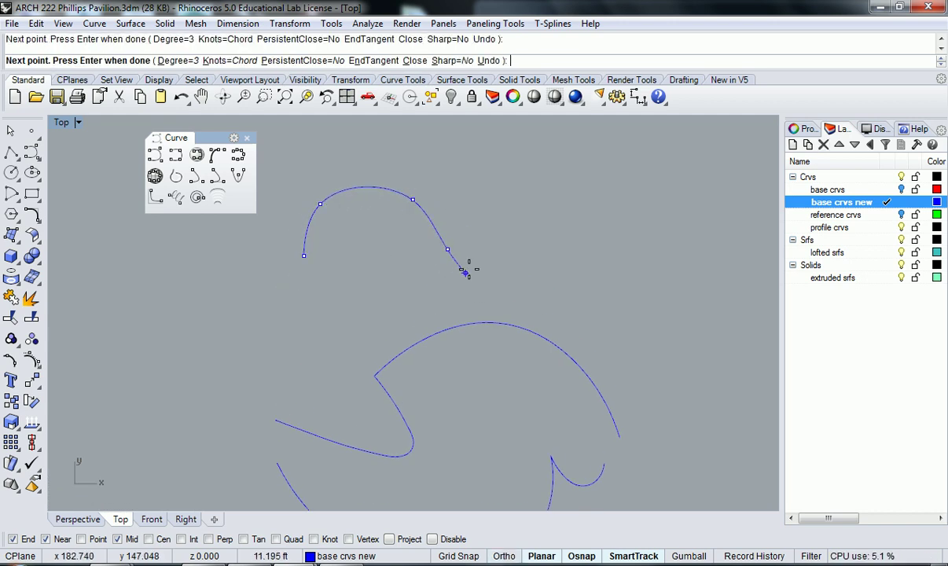
left_click(510, 229)
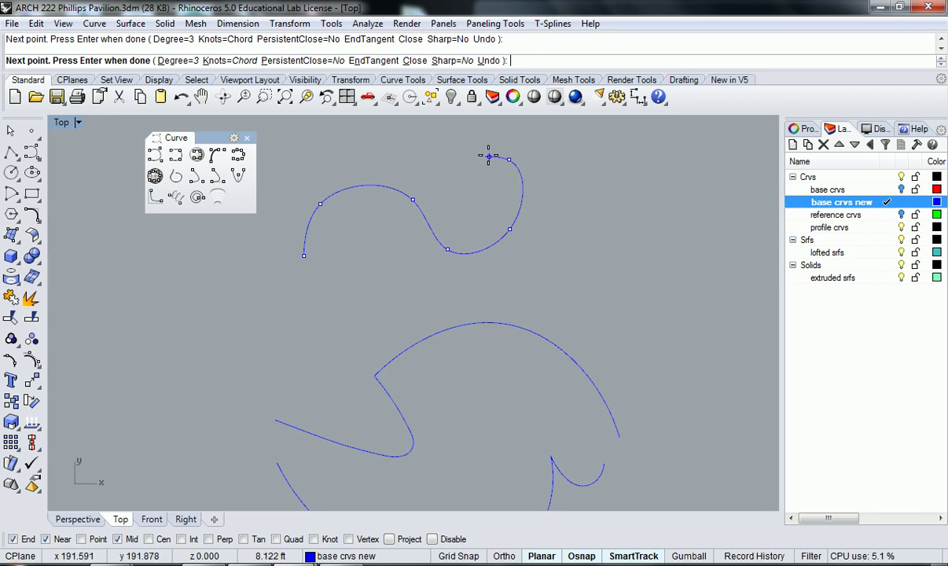
key("Return")
- Draw a control point curve with a hooked end just above the wavy interpolated curve
right_click_drag(459, 145, 290, 240)
left_click(155, 155)
left_click(286, 280)
left_click(345, 232)
left_click(428, 268)
left_click(465, 245)
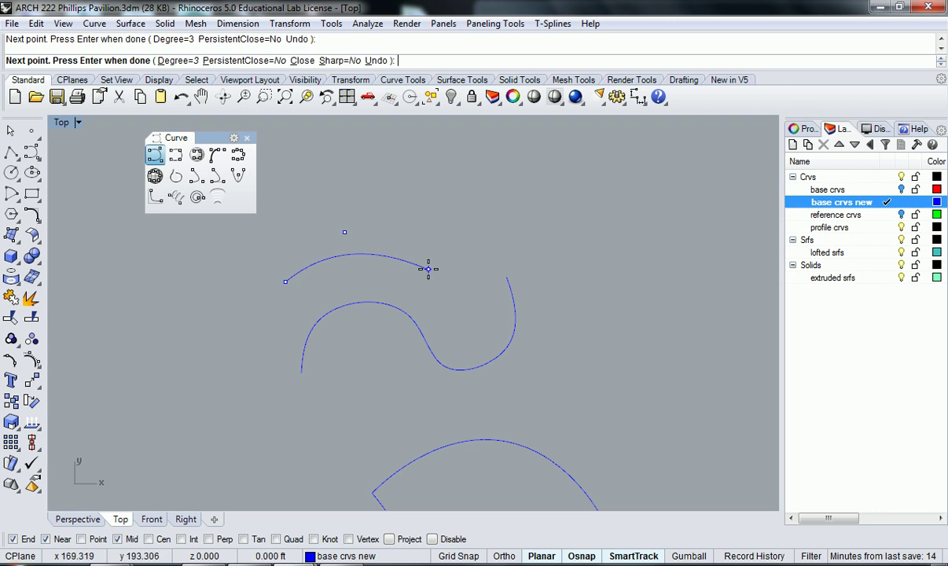
left_click(429, 184)
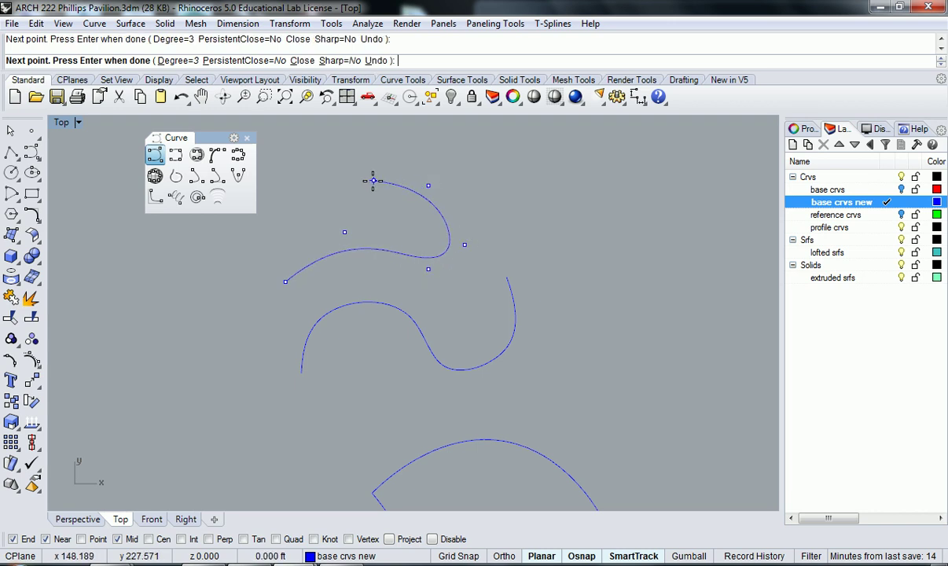
left_click(381, 214)
key("Return")
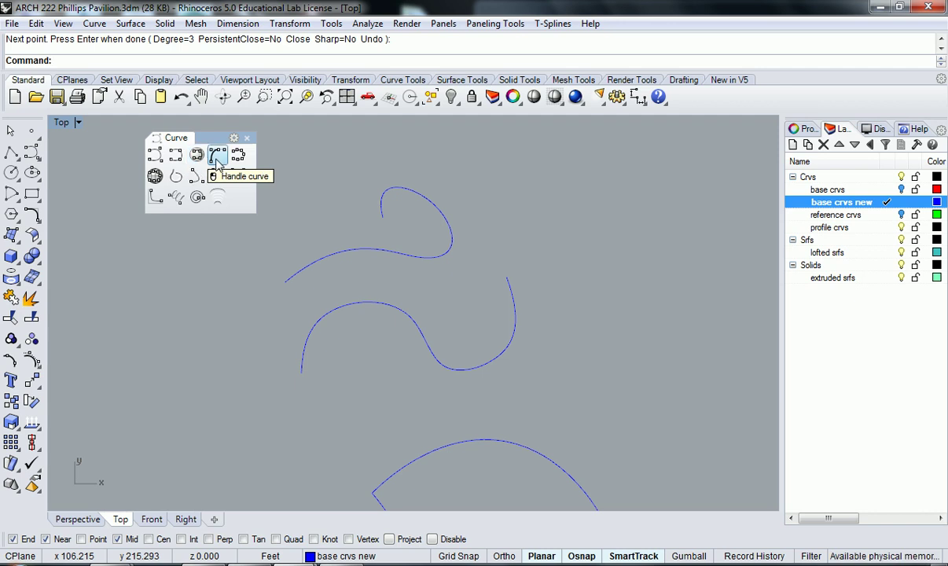
- Draw a short C-shaped interpolated curve beside the other two practice curves
left_click(176, 160)
right_click_drag(574, 303, 536, 321)
left_click(530, 314)
left_click(585, 297)
left_click(568, 253)
left_click(543, 238)
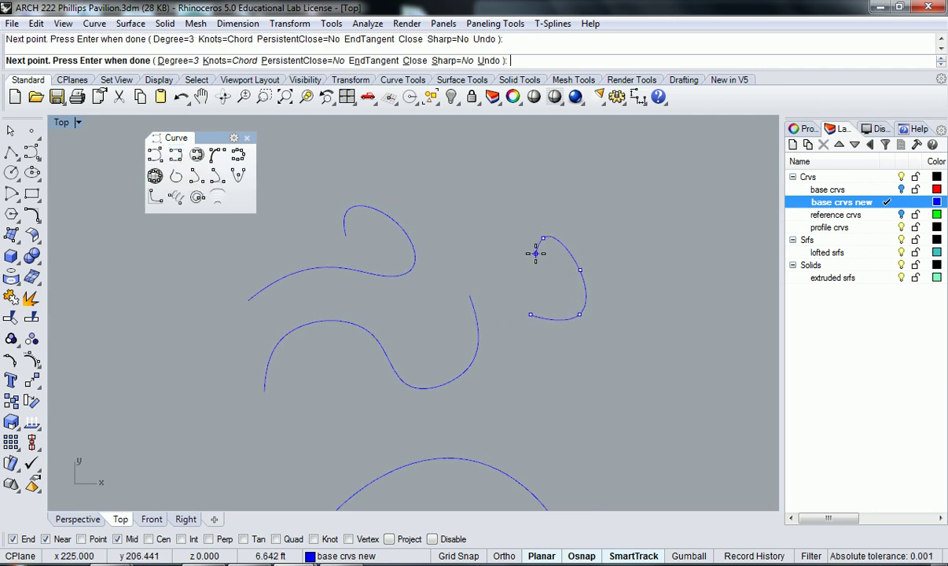
key("Return")
- Delete the three practice curves above the outline and put away the curve tools
left_click_drag(458, 283, 406, 229)
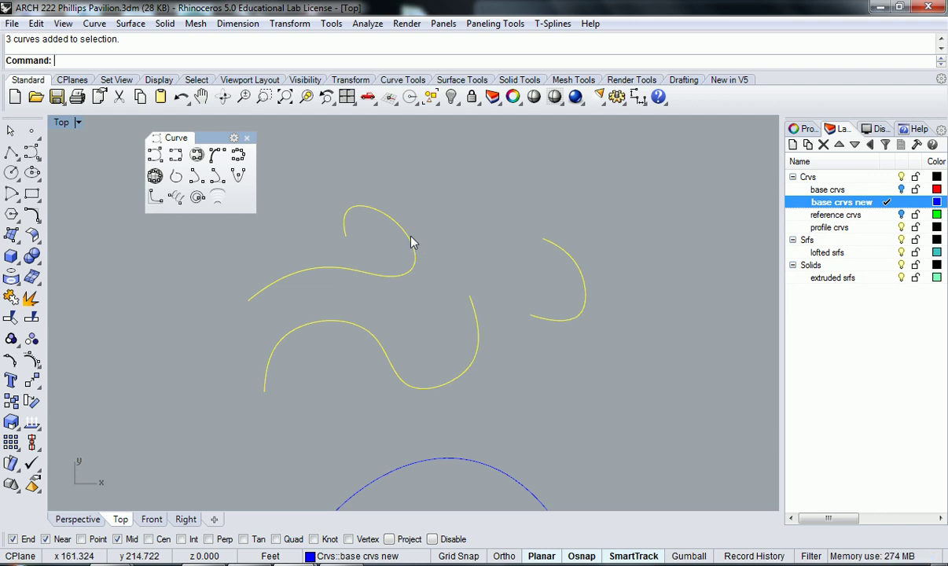
key("Delete")
left_click(247, 138)
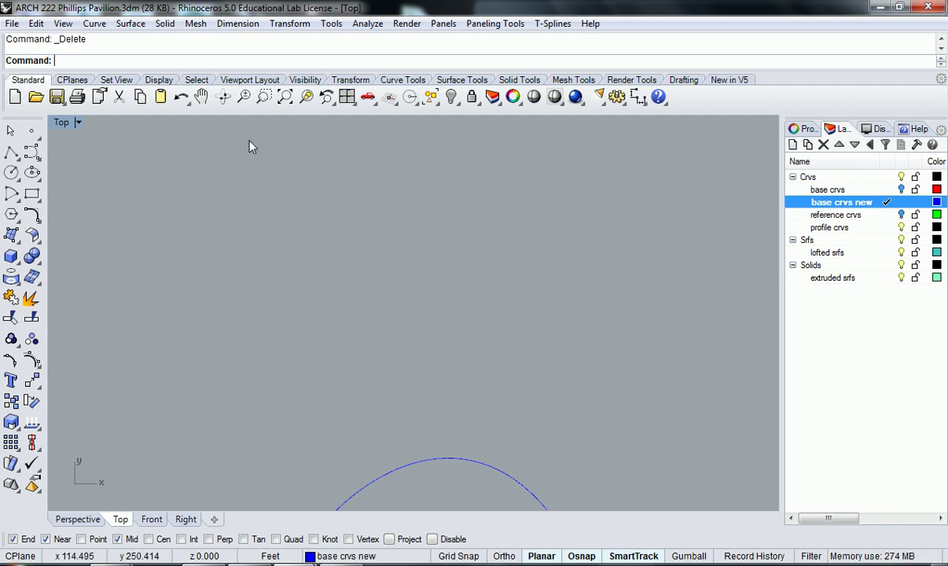
- Try the centre-radius and two-point diameter circle tools in the empty area above the outline, cancelling both circles
left_click(12, 173)
left_click_drag(128, 136, 131, 128)
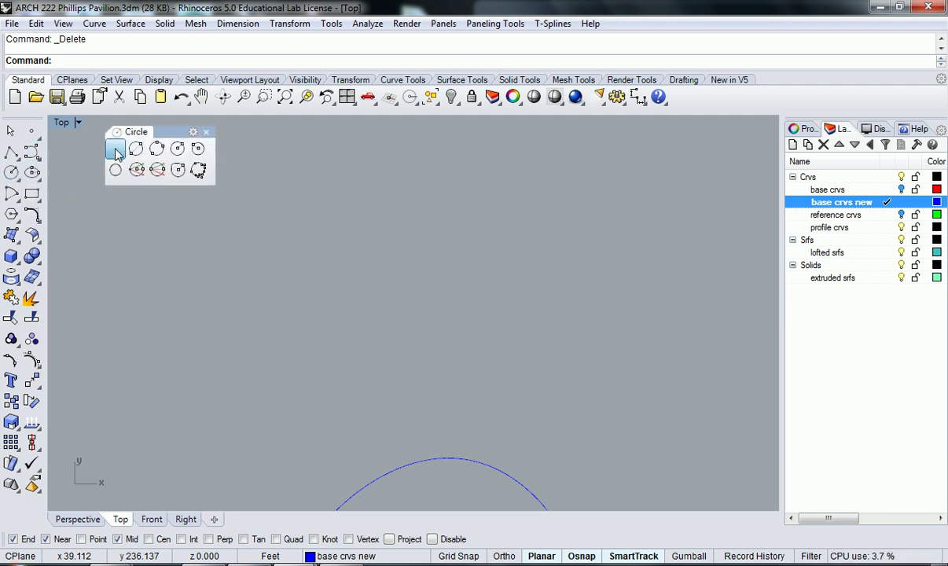
left_click(115, 149)
left_click(249, 263)
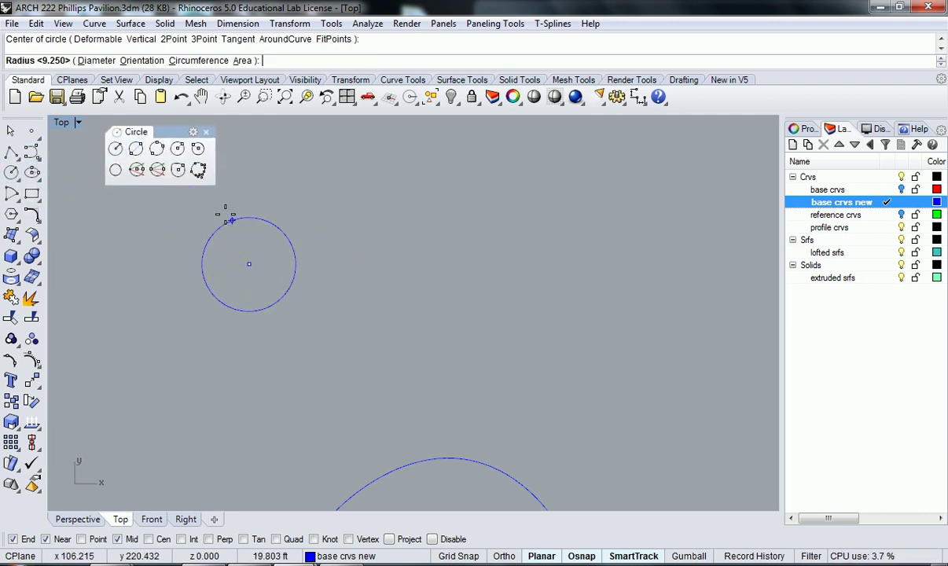
left_click(135, 149)
left_click(247, 281)
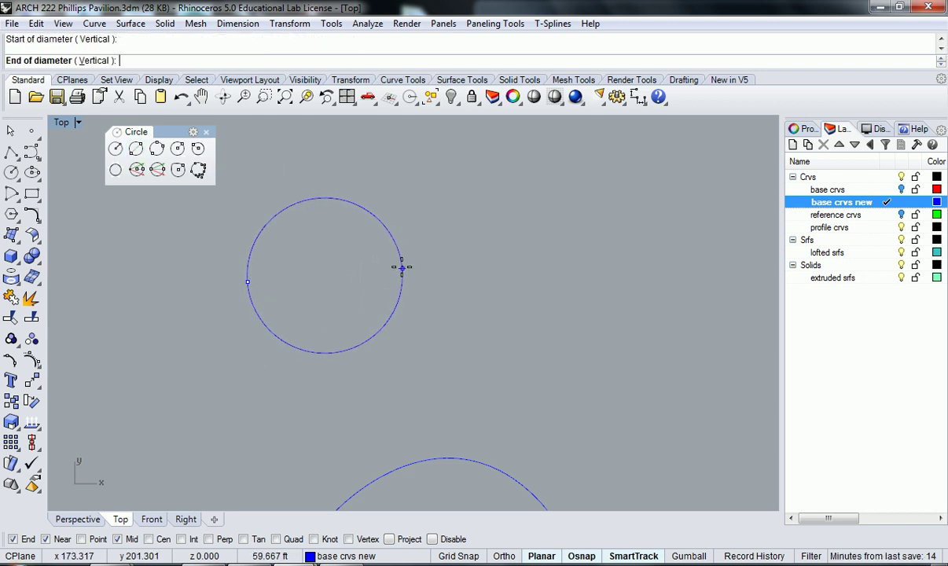
key("Escape")
- Draw a circle through three points above the large upper arc and delete it
left_click(178, 170)
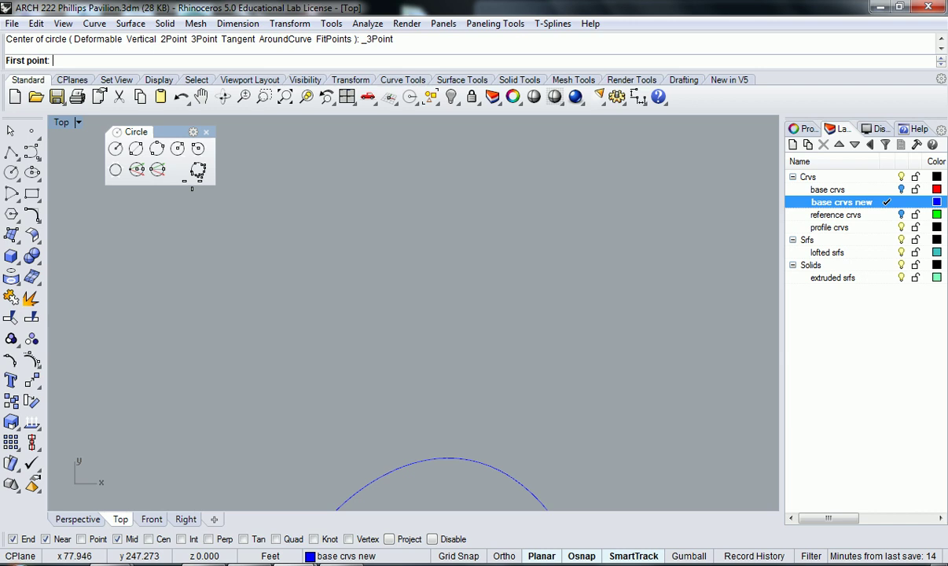
left_click(328, 333)
left_click(352, 239)
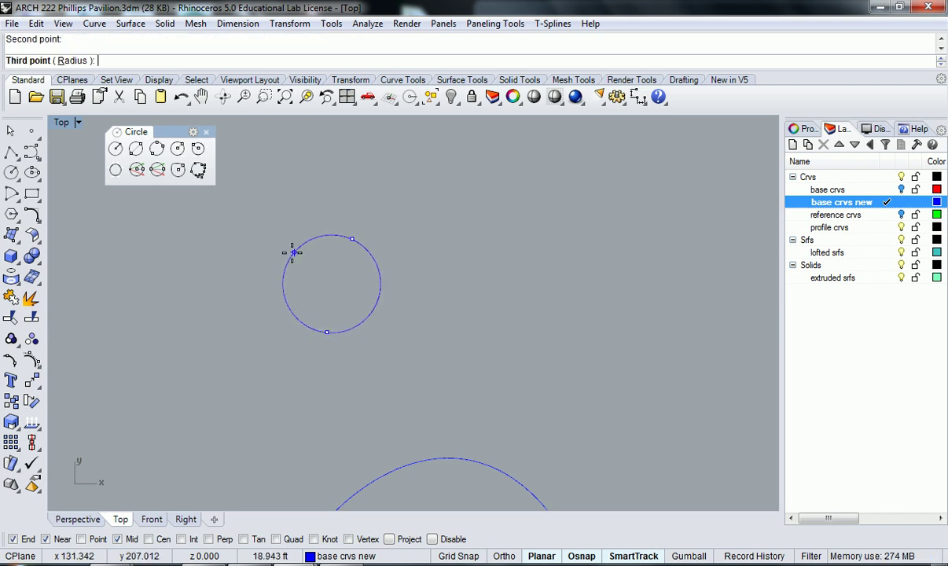
left_click(199, 236)
left_click(200, 236)
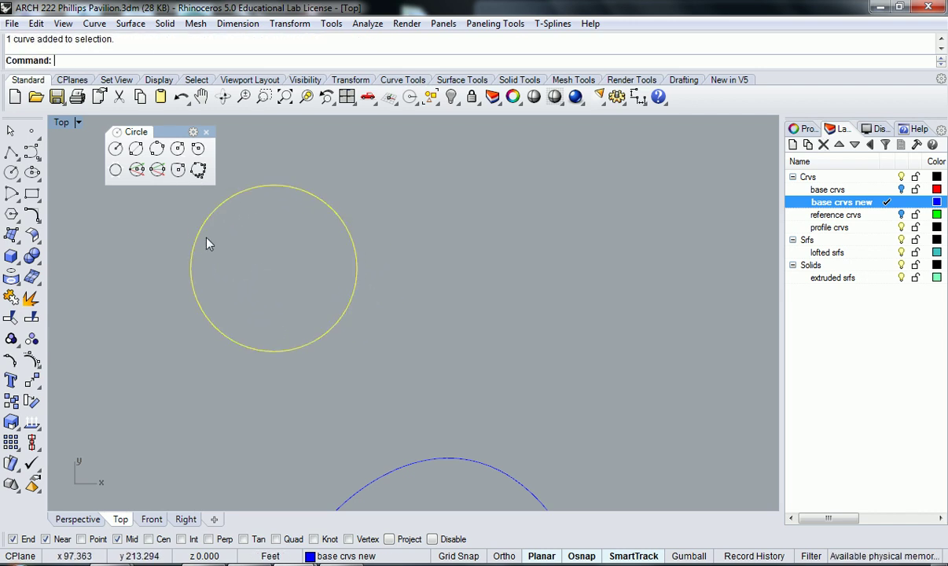
key("Delete")
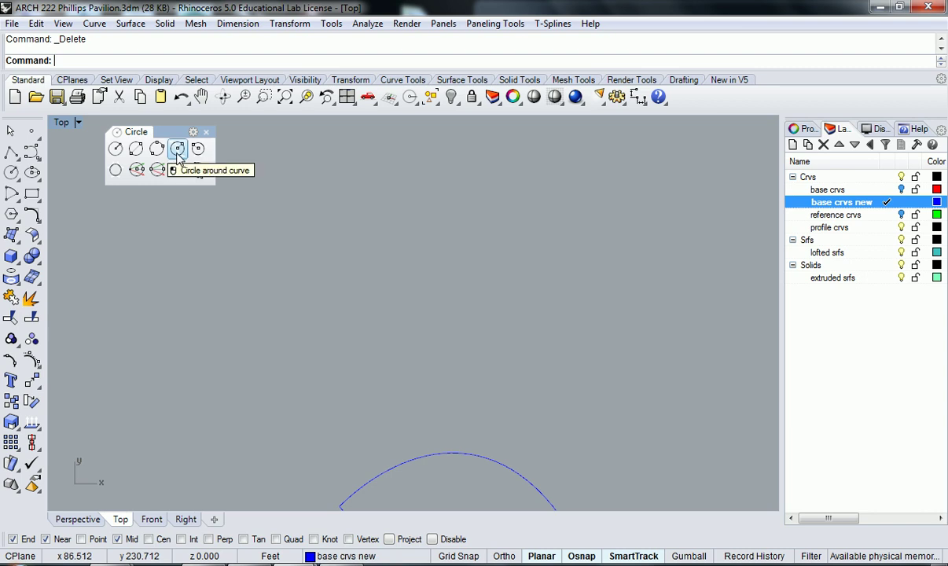
- Start a Circle Around Curve on the large upper arc, placing its centre on the arc between its peak and right end
left_click(177, 151)
right_click_drag(397, 390, 355, 295)
left_click(377, 322)
key("Escape")
right_click(393, 323)
left_click(393, 323)
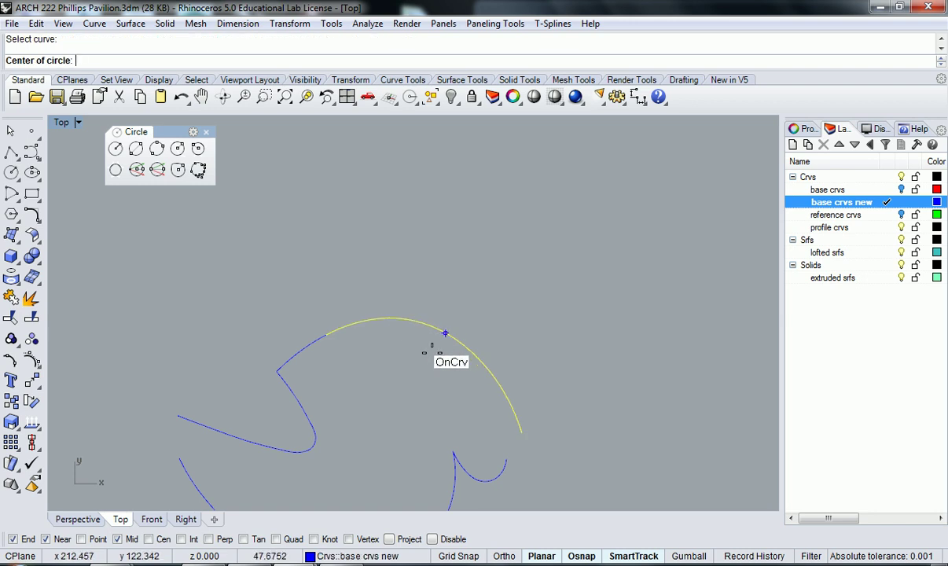
left_click(442, 331)
right_click_drag(398, 376, 353, 348)
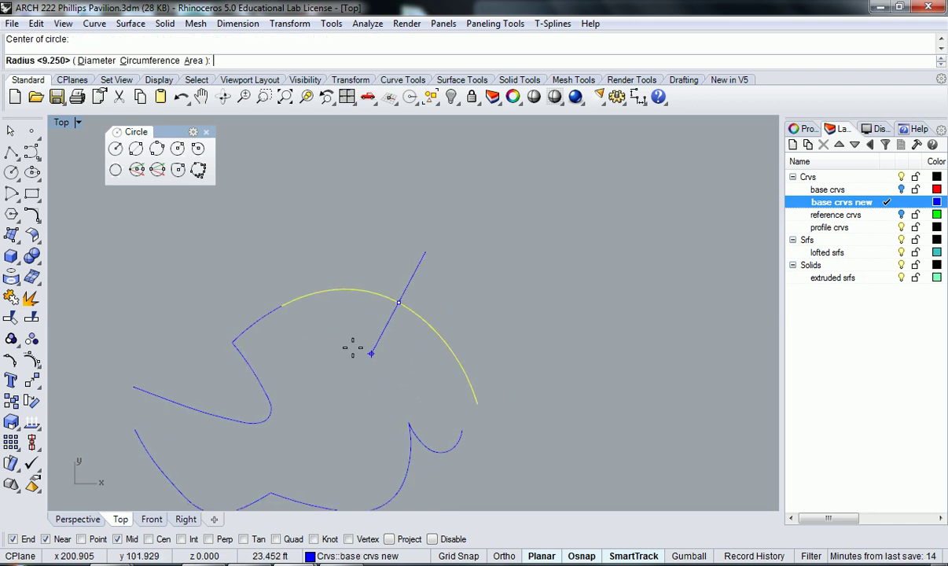
- Show all four viewports, set the radius of the circle around the arc in the Perspective view, and delete the circle
double_click(58, 123)
right_click_drag(575, 230, 487, 213)
left_click(511, 208)
left_click(503, 217)
key("Delete")
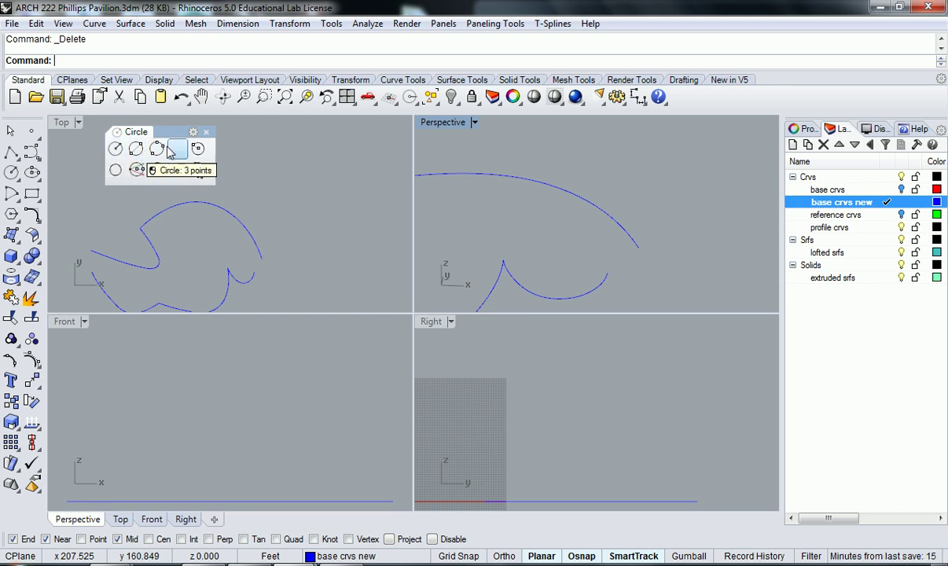
- Draw an ellipse from its center in the Top view's empty area above the outline, with Ortho constraining its first axis
left_click(206, 133)
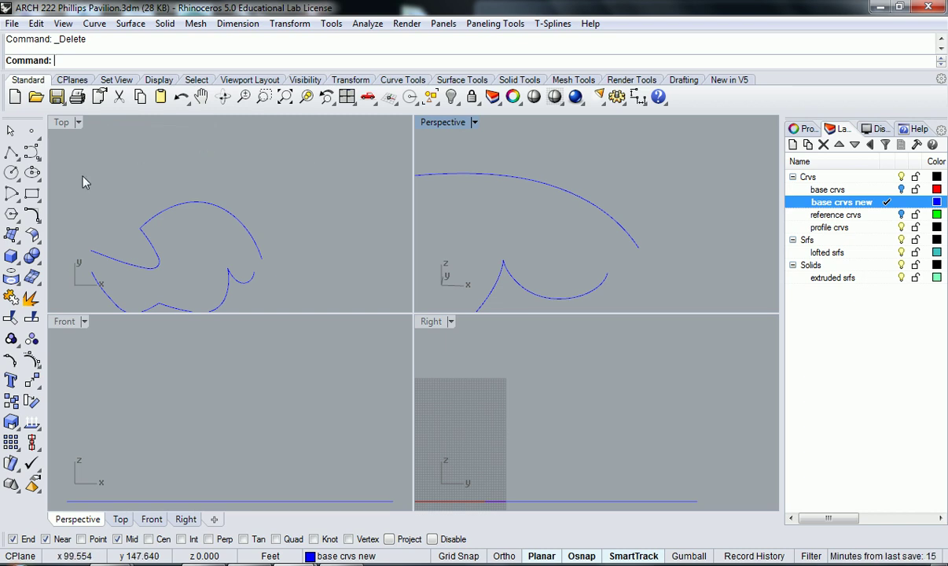
left_click(38, 177)
left_click_drag(76, 171, 99, 142)
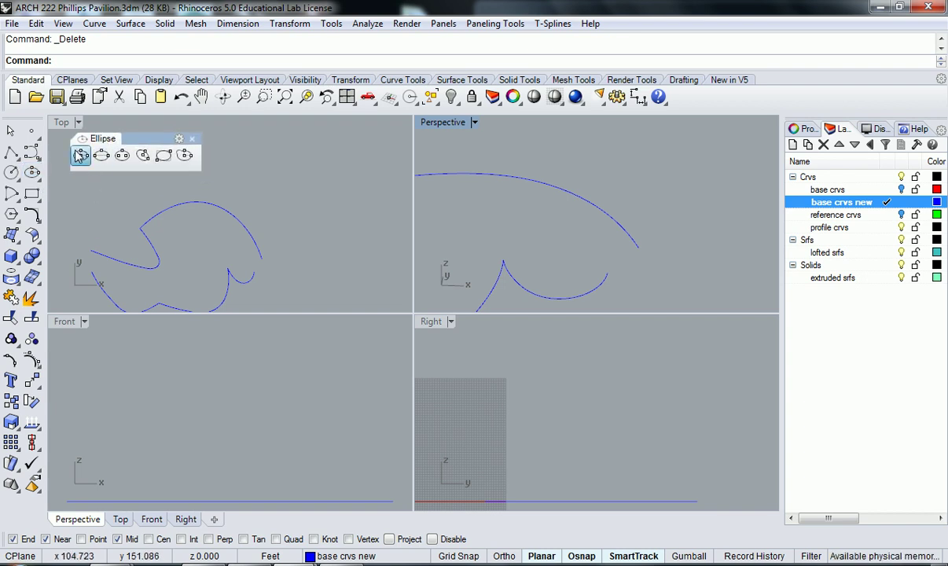
left_click(81, 155)
left_click(307, 179)
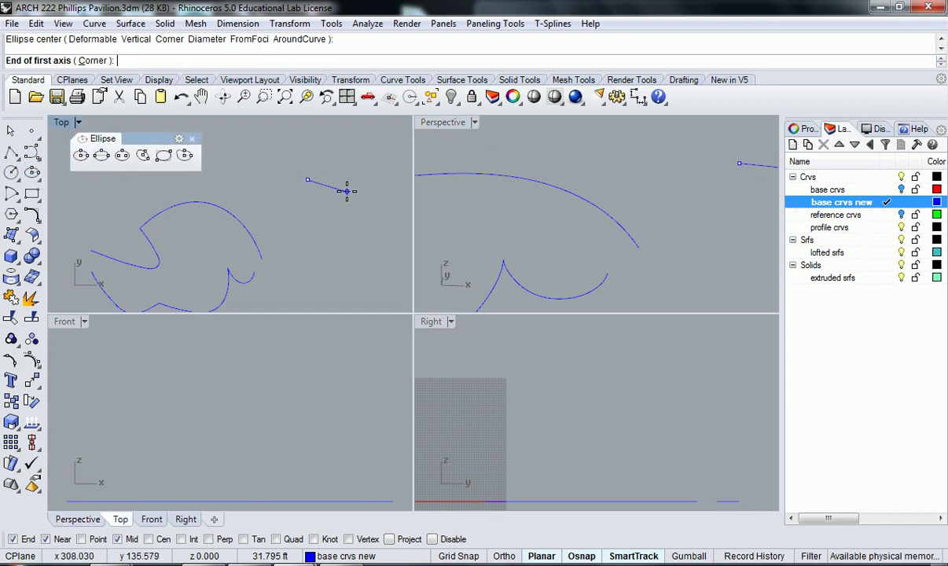
key("F8")
left_click(343, 180)
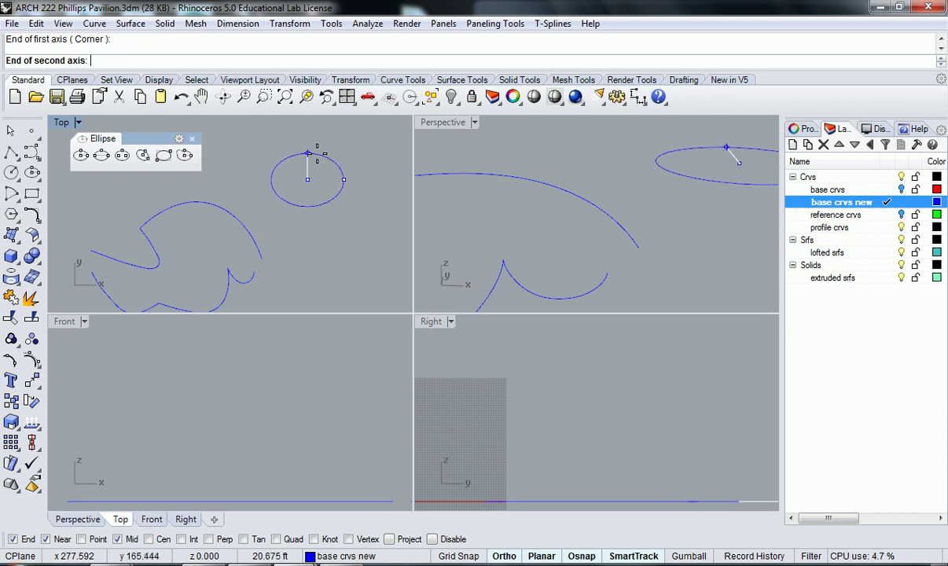
left_click(312, 165)
- Draw a vertical ellipse by diameter over the center-based ellipse in the Top view, and delete both ellipses
left_click(101, 155)
left_click(307, 193)
left_click(307, 148)
right_click_drag(322, 103, 327, 148)
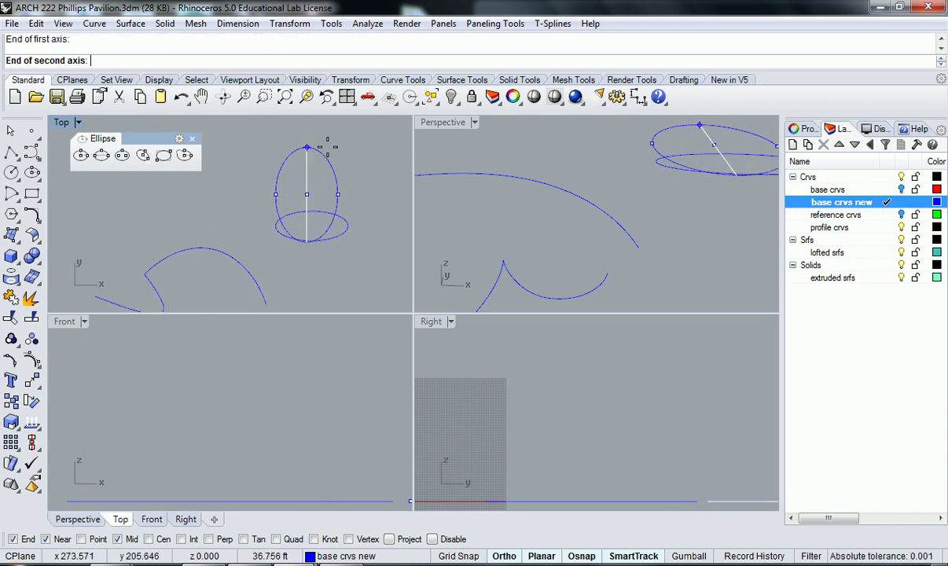
left_click(308, 268)
left_click_drag(316, 262, 282, 213)
key("Delete")
- Draw an ellipse from corner to corner above the large upper arc in the Top view and delete it
right_click_drag(258, 224, 289, 214)
left_click(164, 156)
left_click(258, 215)
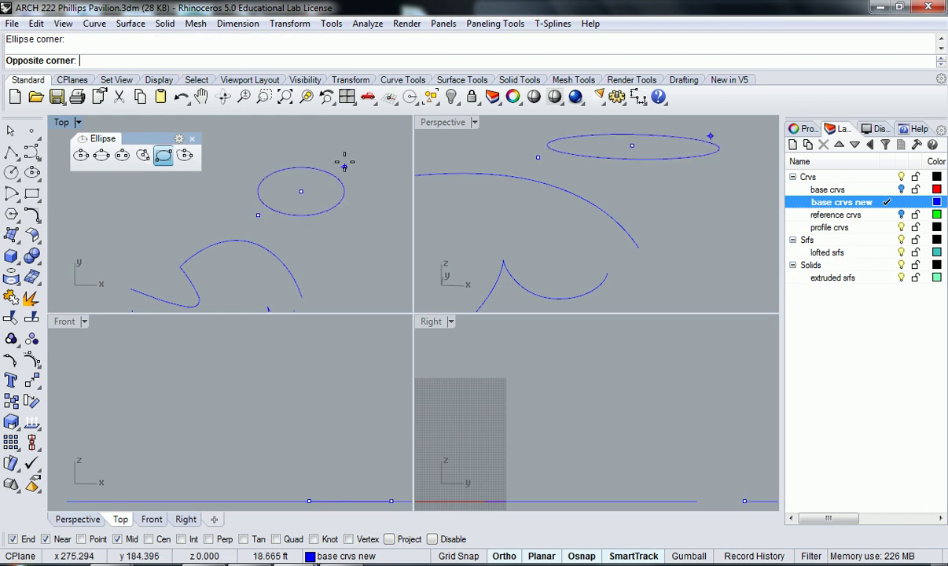
left_click(377, 130)
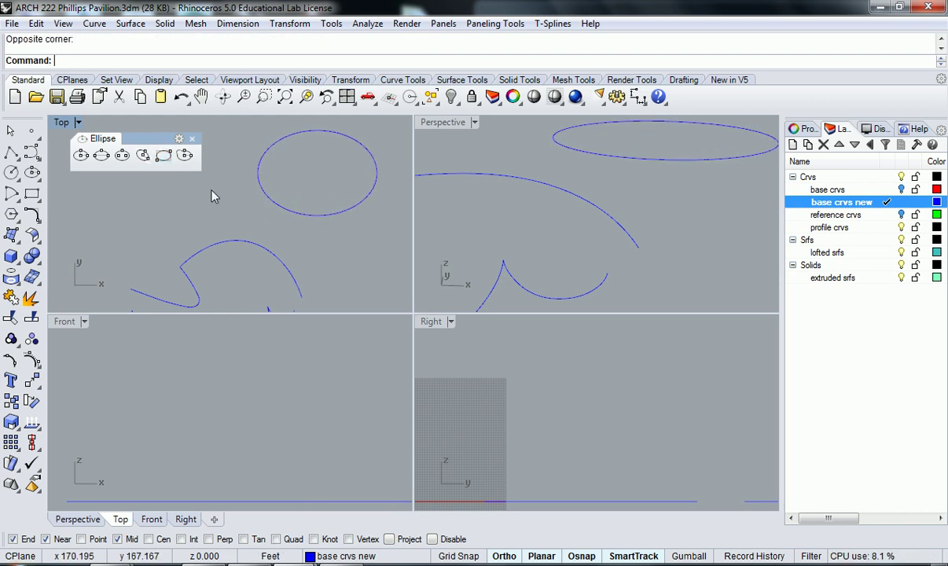
left_click(271, 199)
key("Delete")
- Try the last ellipse tool variant with three picked points above the large upper arc and delete the ellipse
left_click(185, 155)
left_click(313, 195)
left_click(273, 157)
left_click(320, 167)
left_click(324, 169)
key("Delete")
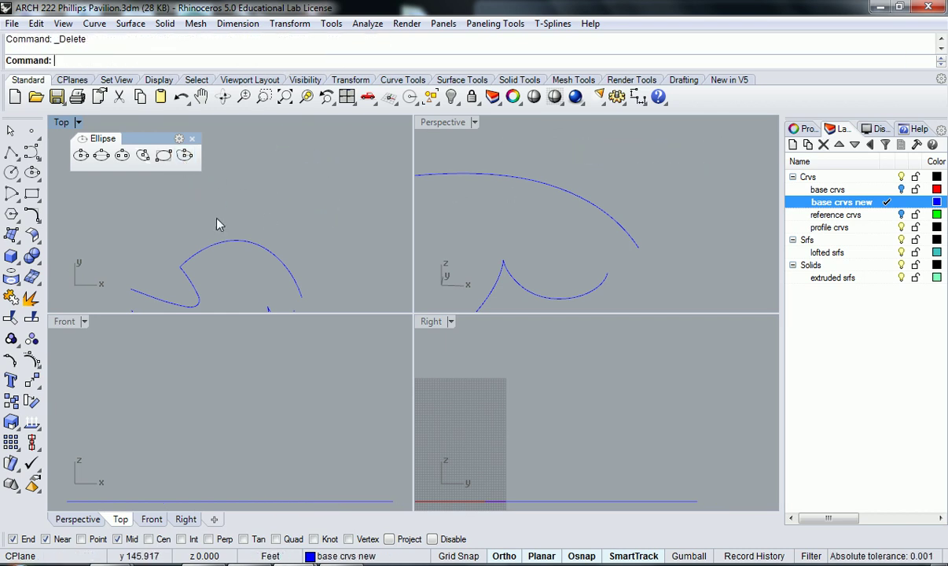
left_click(192, 139)
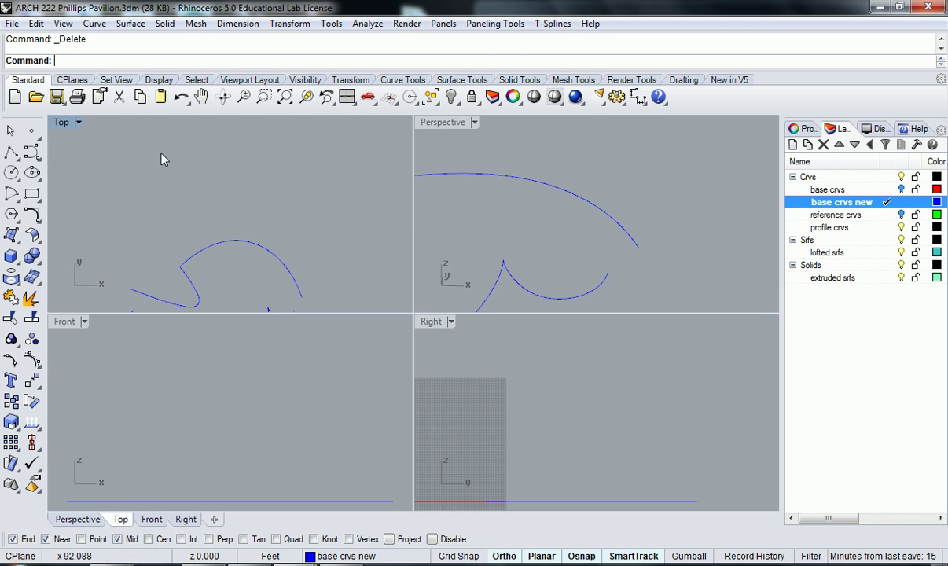
- Draw an arc by center, start and angle above the outline with Ortho off for its end, and delete the arc
left_click(17, 198)
left_click_drag(43, 194, 95, 133)
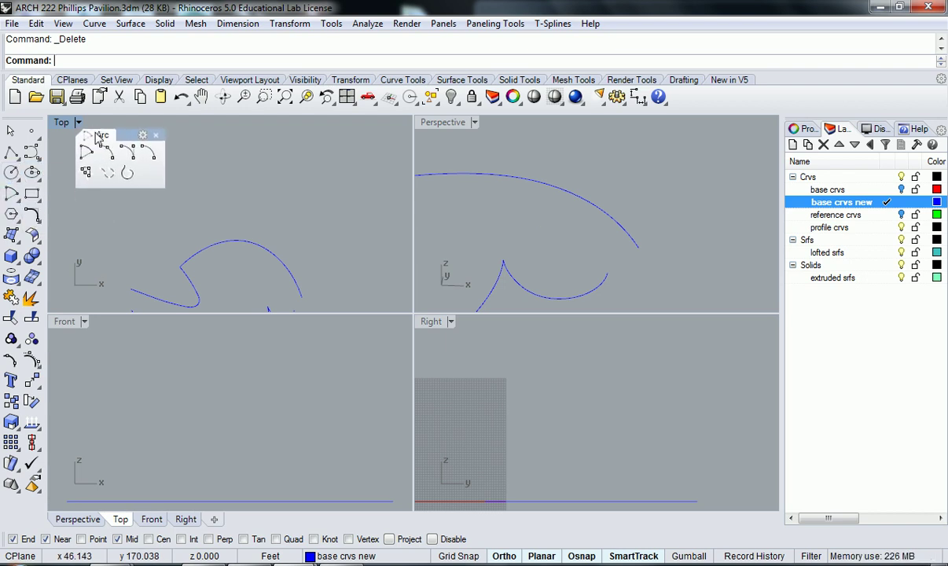
left_click(87, 152)
left_click(308, 217)
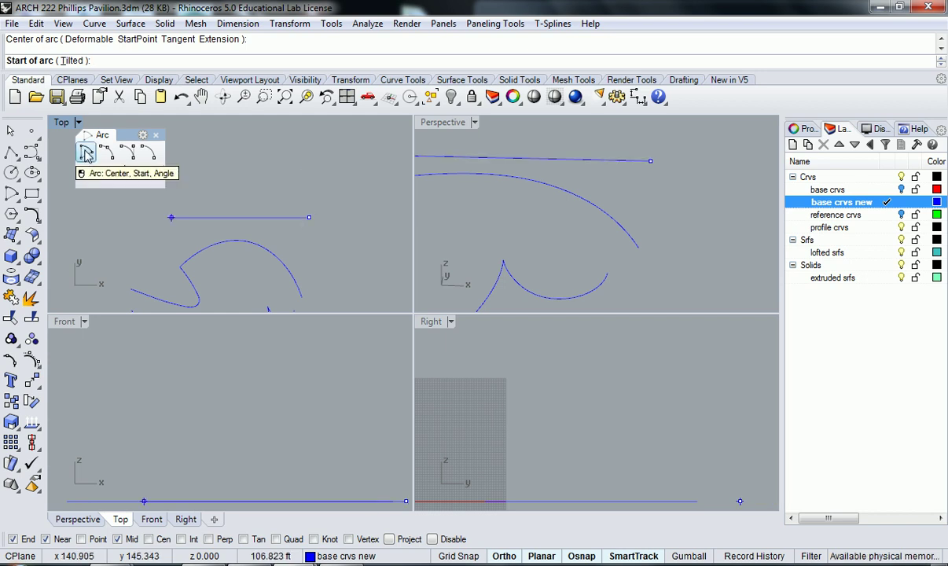
left_click(229, 209)
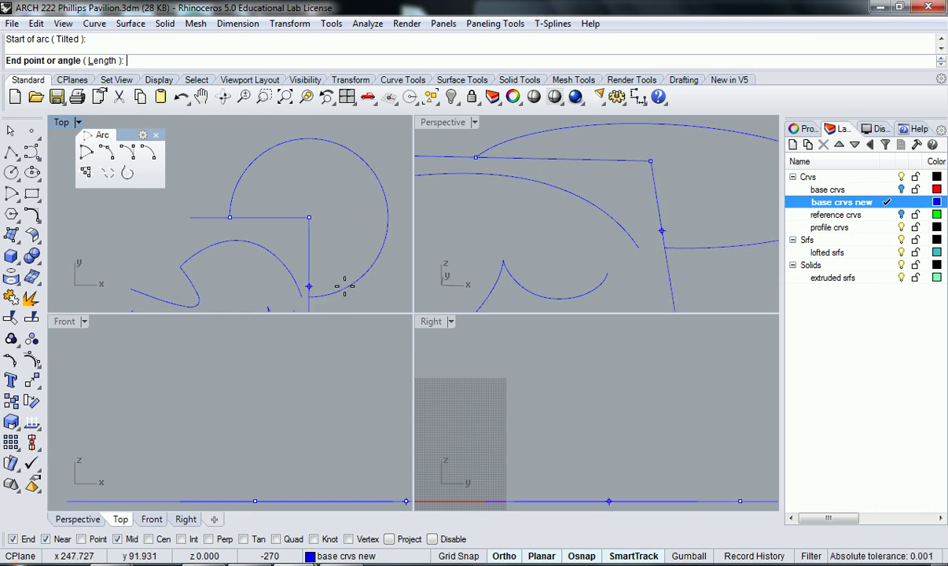
key("F8")
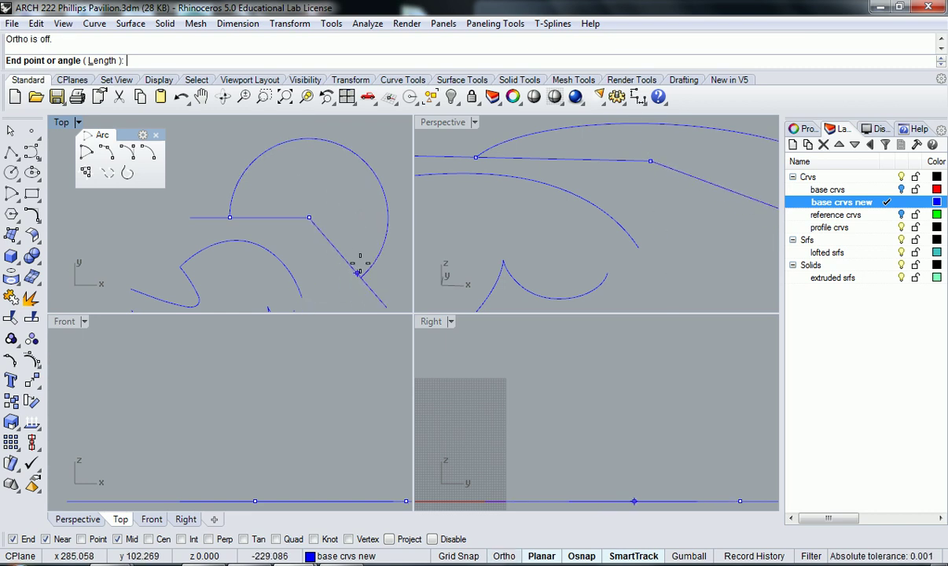
left_click(307, 179)
right_click_drag(289, 243, 277, 274)
left_click(220, 212)
mouse_move(220, 211)
right_mouse_down()
mouse_move(222, 186)
mouse_move(225, 195)
right_mouse_up()
scroll(225, 195, "down", 1)
key("Delete")
- Try an arc defined by start, end and a point on the arc in the empty area above the outline
left_click(108, 153)
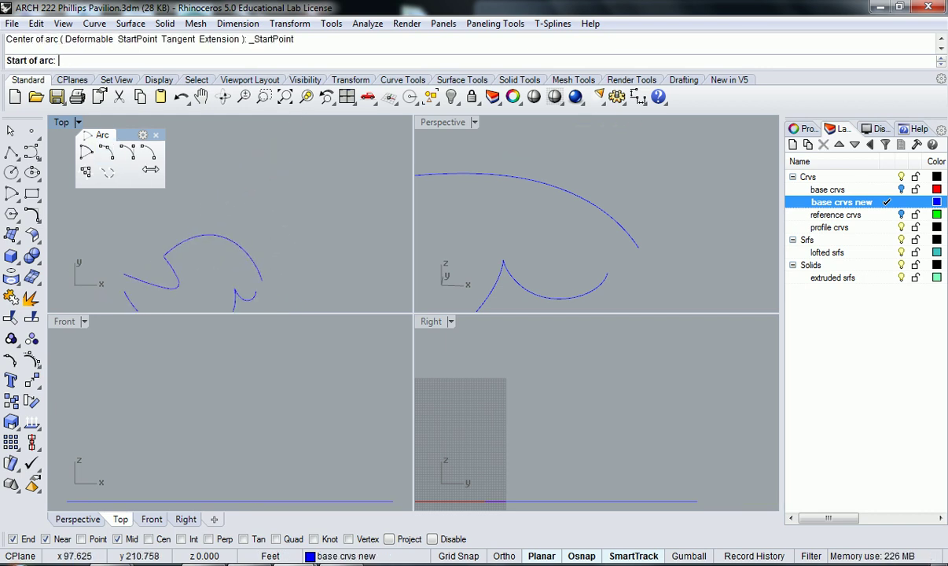
left_click(244, 207)
left_click(344, 194)
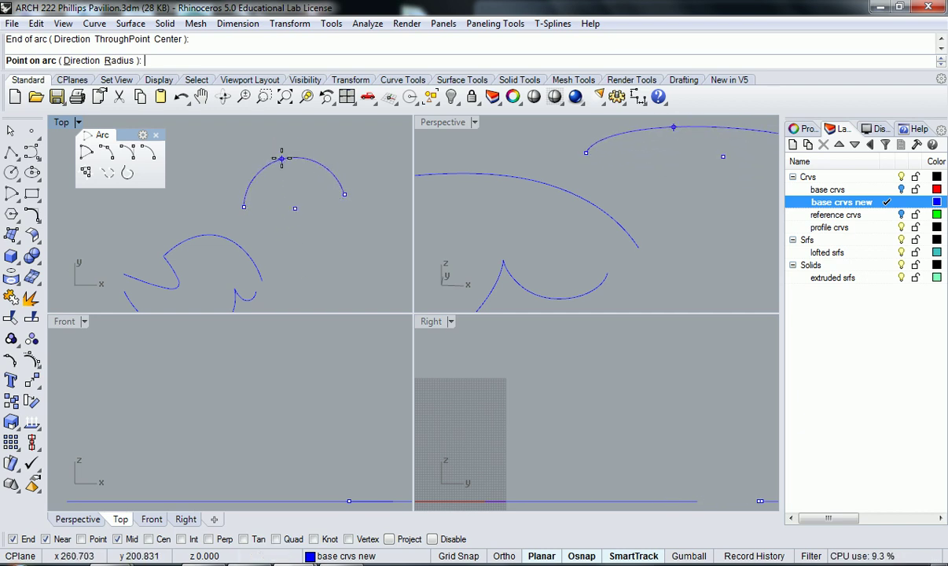
right_click_drag(282, 120, 285, 181)
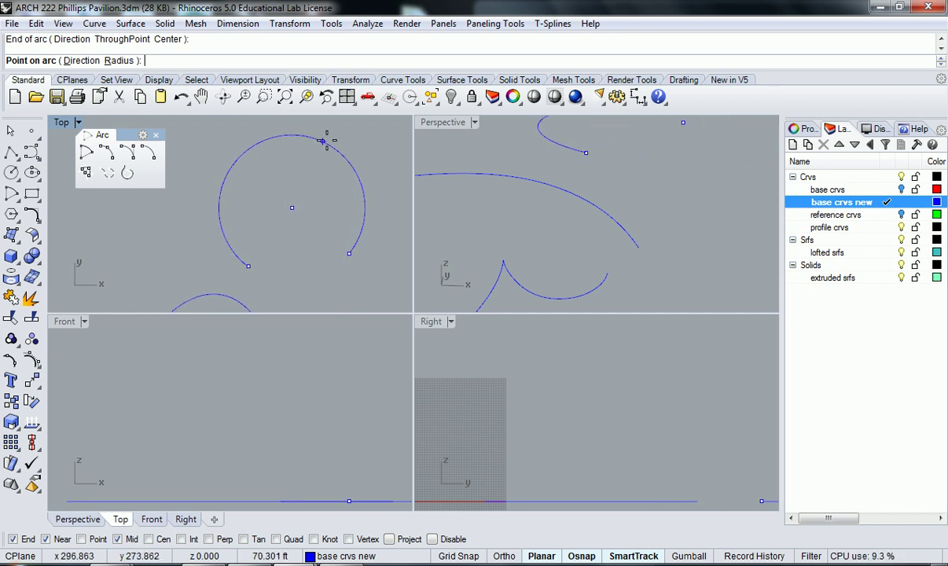
- Draw an arc by start, end and direction at start above the outline in the Top view and delete it
left_click(126, 151)
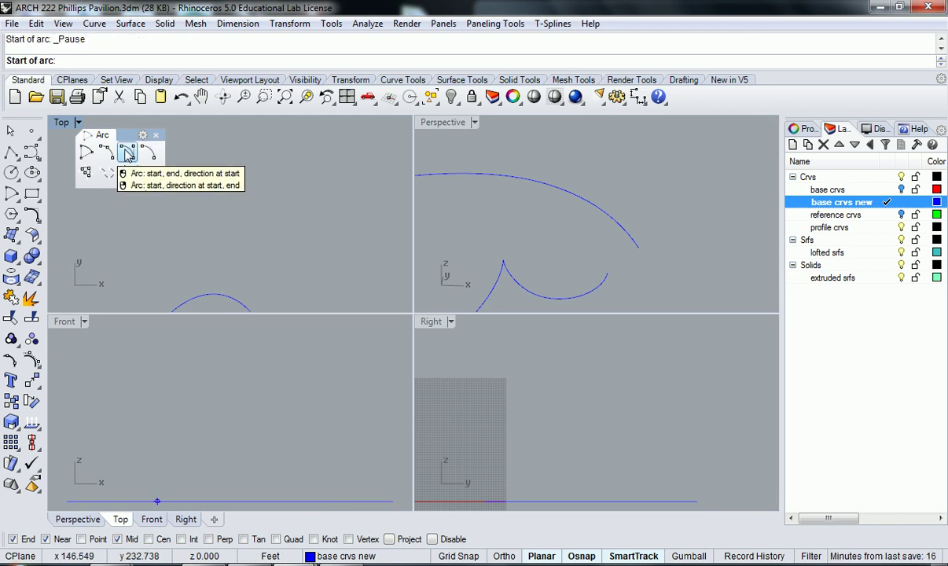
left_click(248, 213)
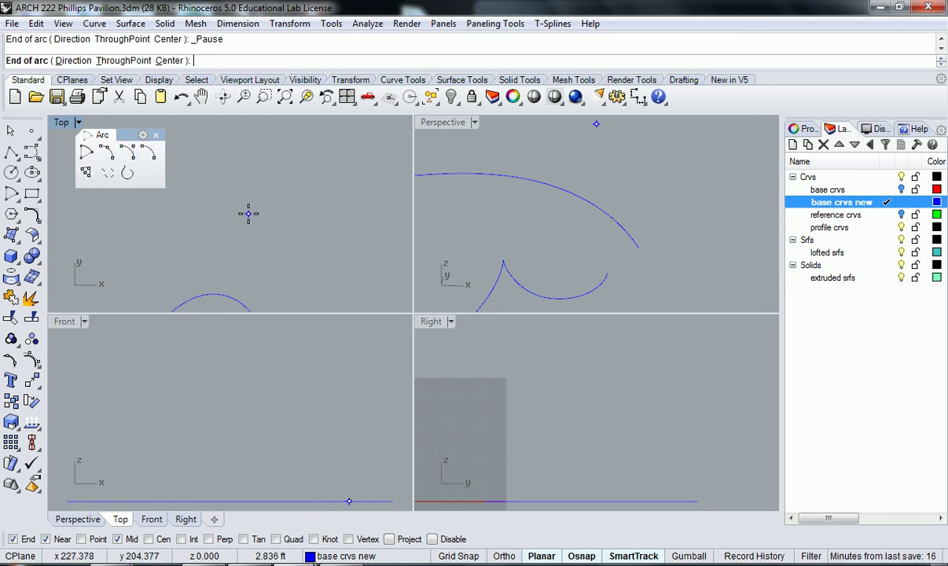
left_click(343, 213)
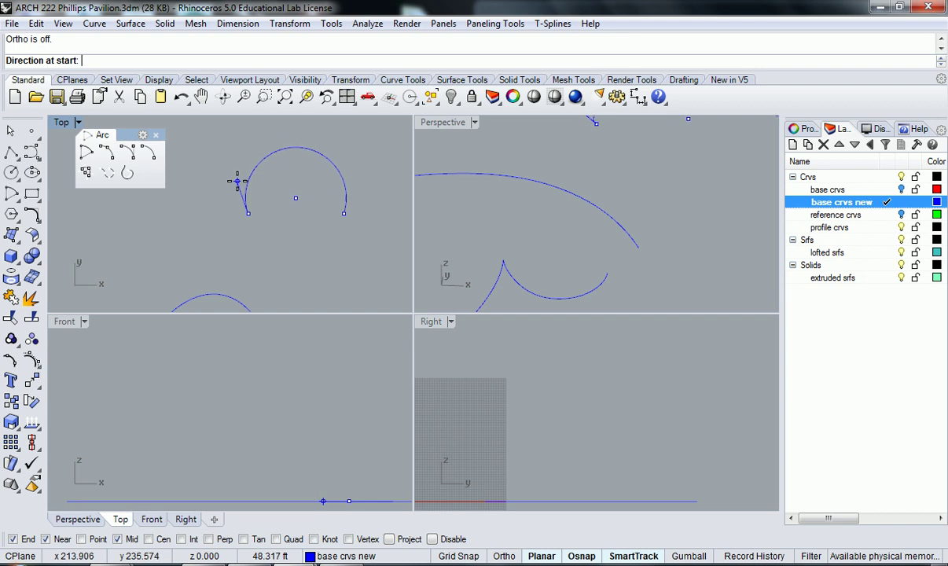
left_click(236, 189)
left_click(243, 199)
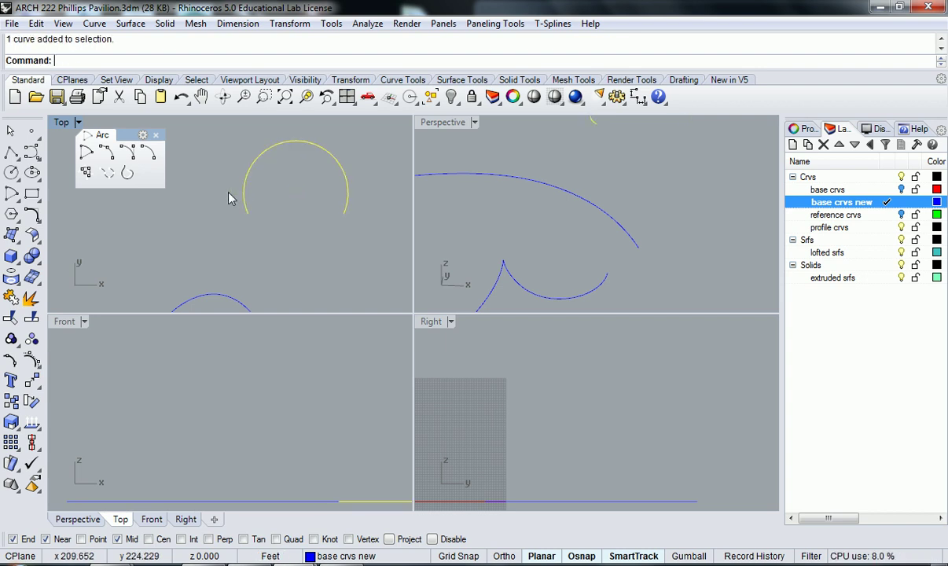
key("Delete")
- Try an arc defined by start, end and radius above the outline in the Top view, cancelling before setting the radius
left_click(155, 158)
left_click(220, 203)
left_click(306, 214)
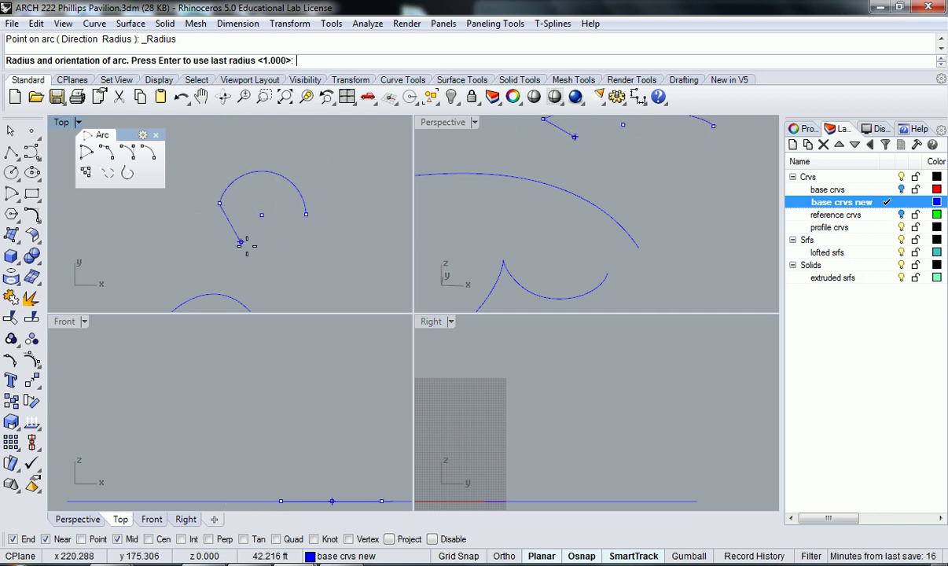
key("Escape")
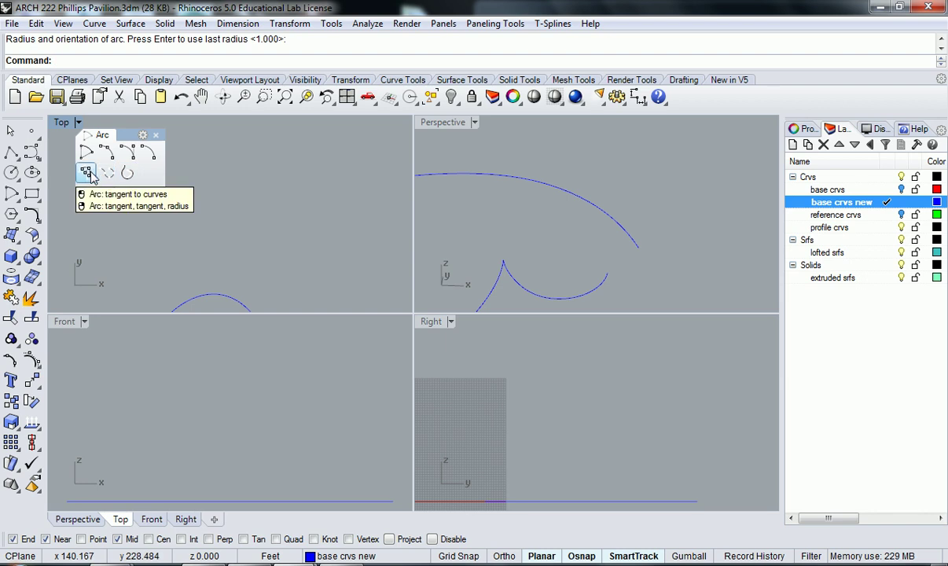
- Draw a corner-to-corner rectangle in the empty area above the outline in the Top view and remove it
left_click(38, 203)
left_click_drag(49, 197, 138, 158)
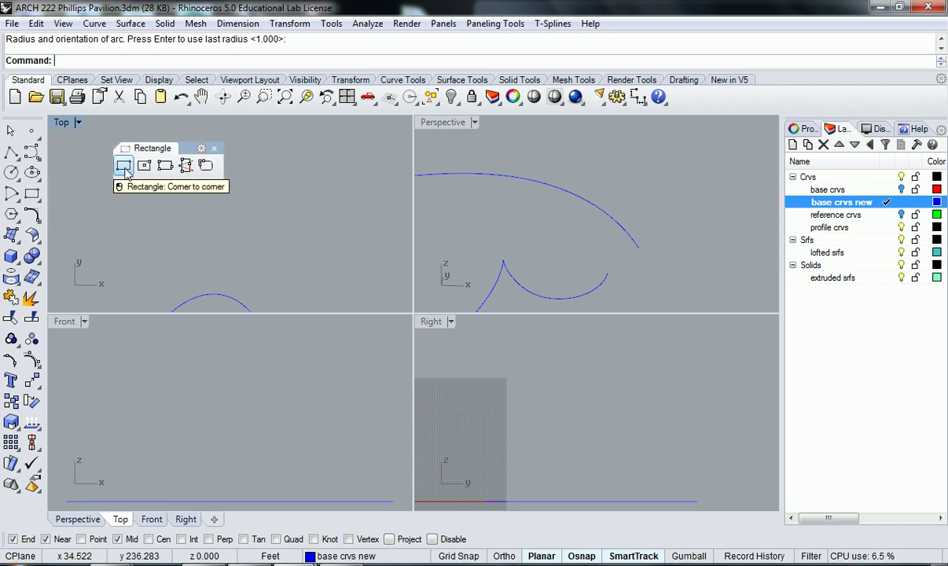
left_click(123, 167)
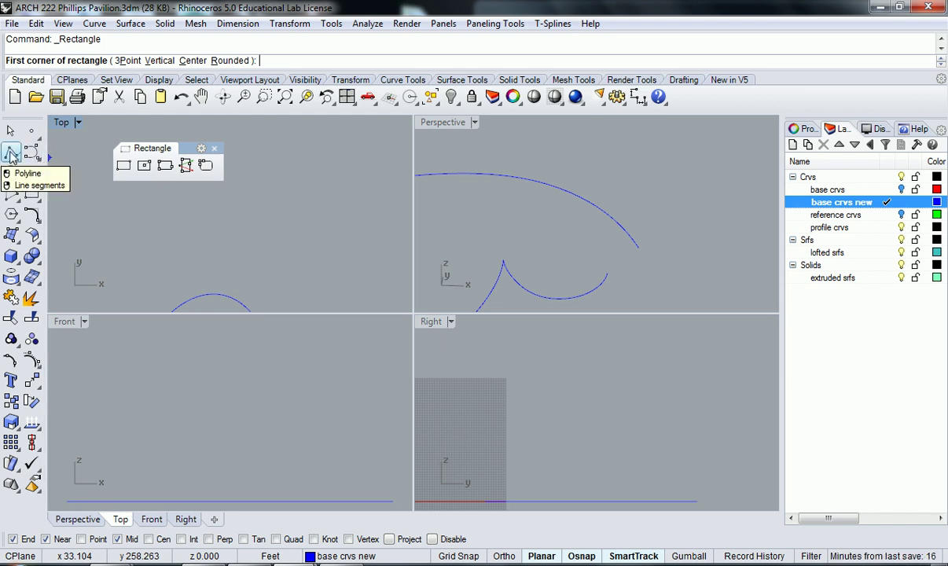
left_click(259, 252)
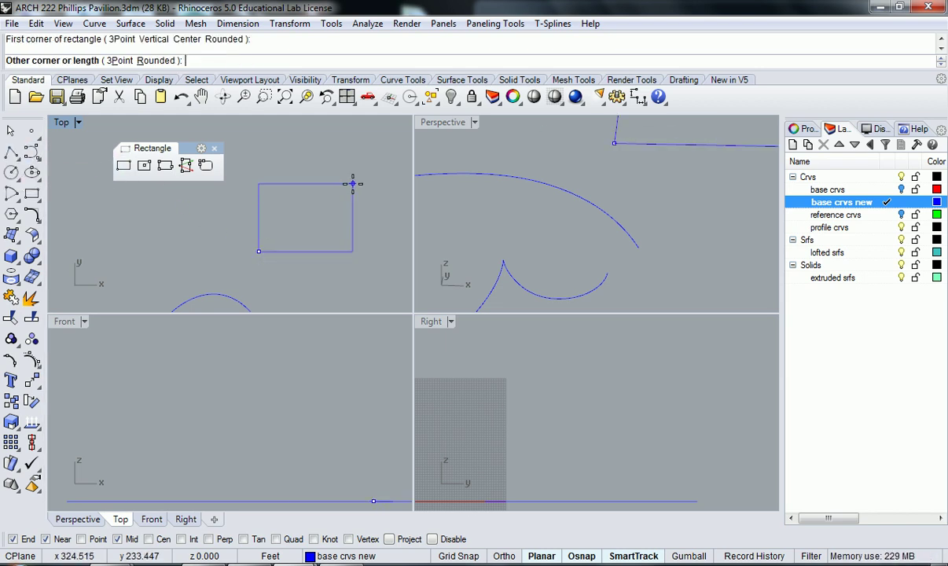
left_click(378, 183)
right_click_drag(374, 198, 279, 249)
left_click(334, 241)
- Draw a 5 by 5 ft rectangle from its center in the Top view's empty area and delete it
left_click(144, 165)
left_click(221, 252)
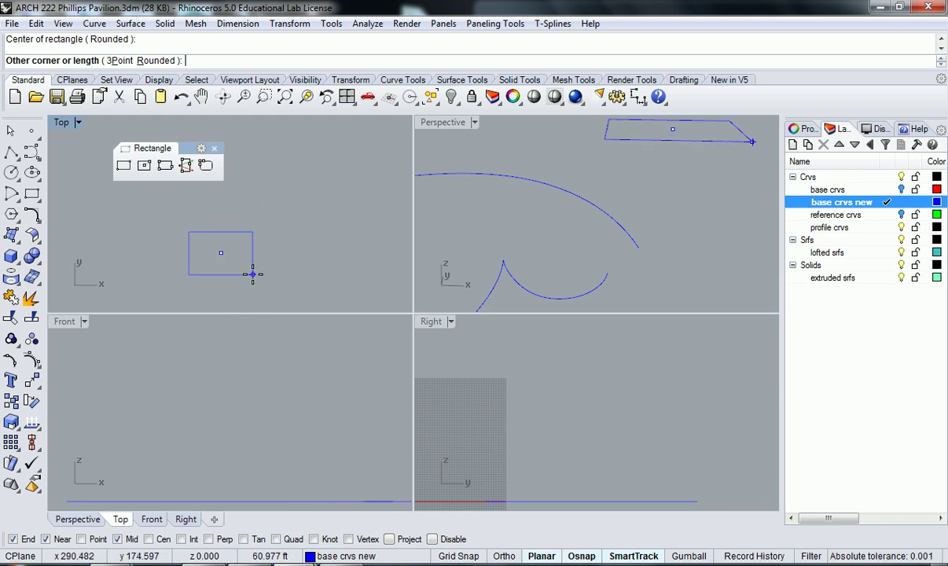
type("5")
key("Return")
type("5")
key("Return")
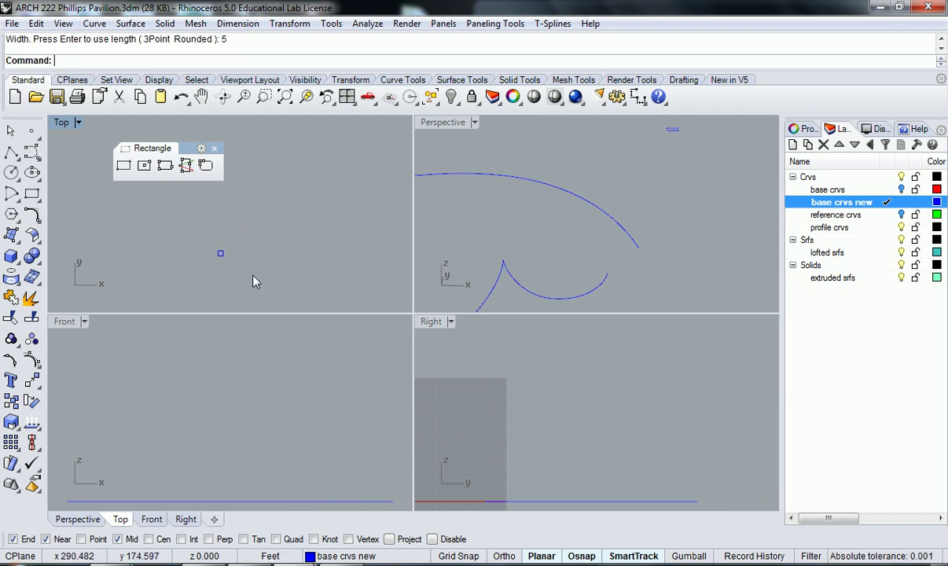
scroll(235, 247, "up", 3)
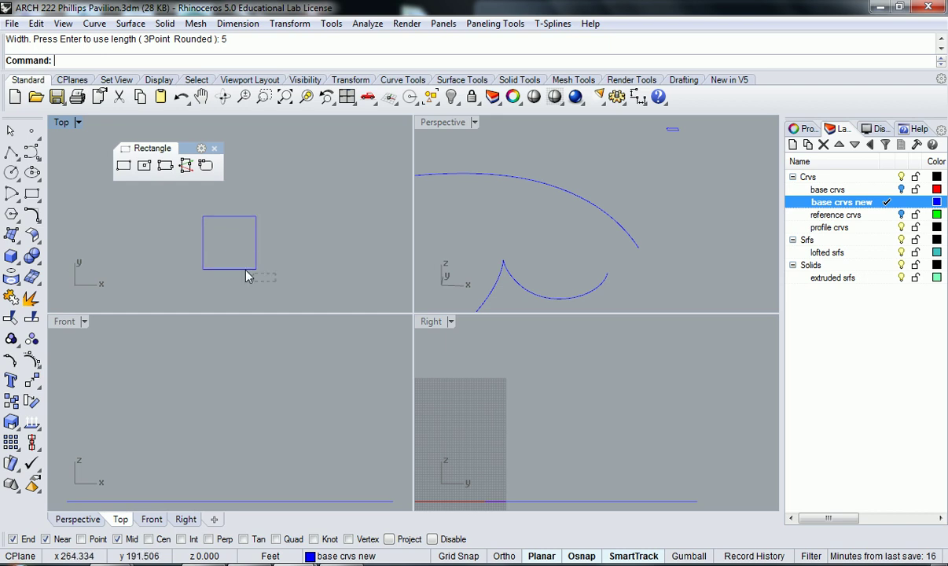
left_click_drag(186, 209, 186, 209)
key("Delete")
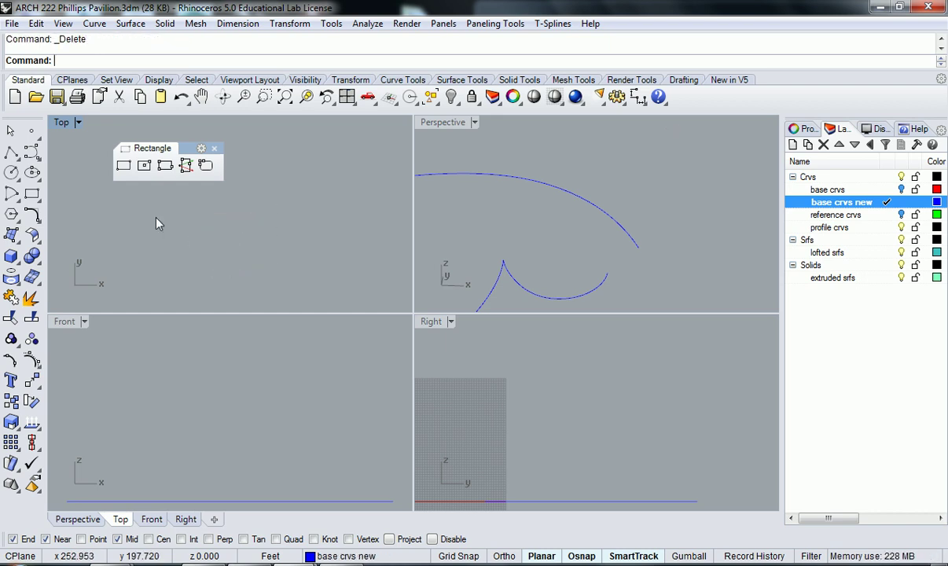
- Draw a three-point rectangle from a vertical edge and a width in the Top view and delete it
left_click(165, 166)
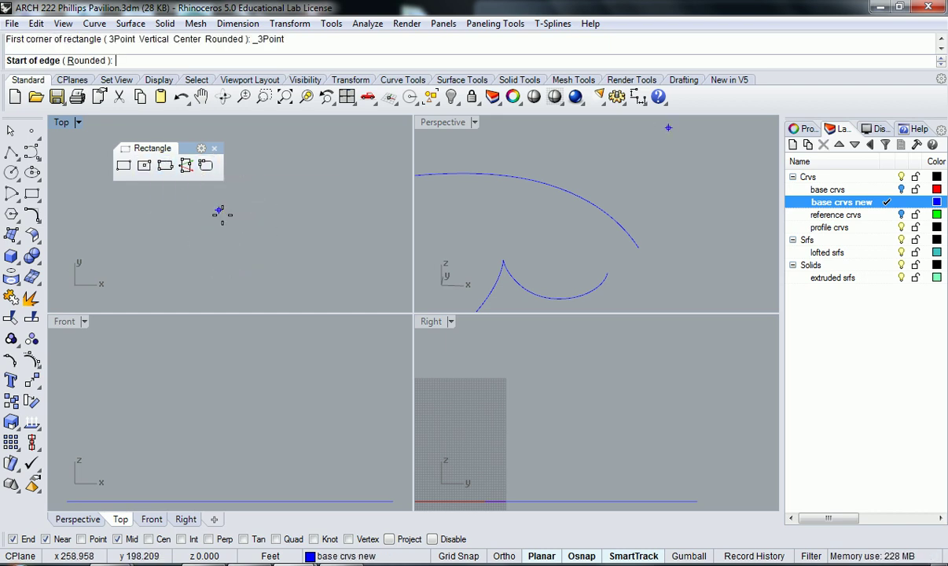
left_click(269, 280)
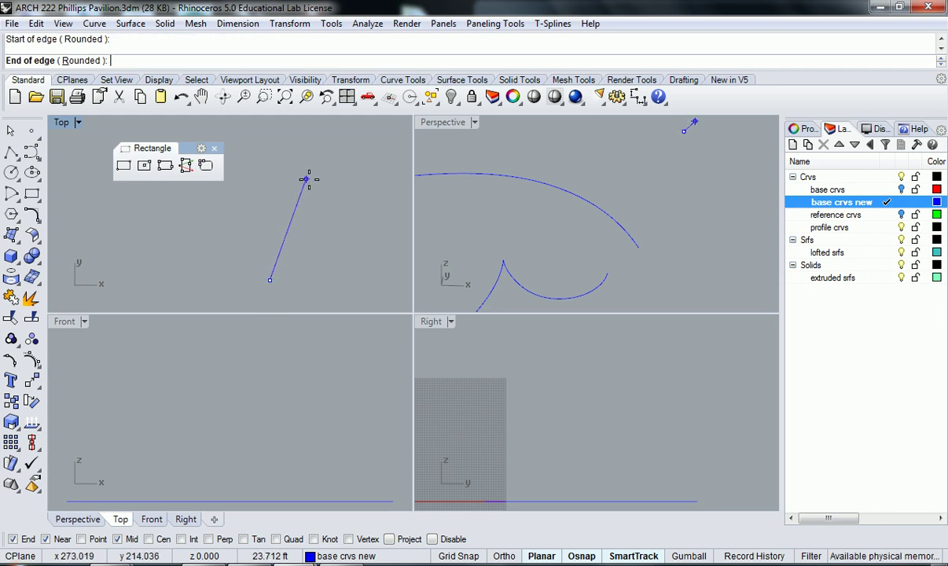
left_click(269, 154)
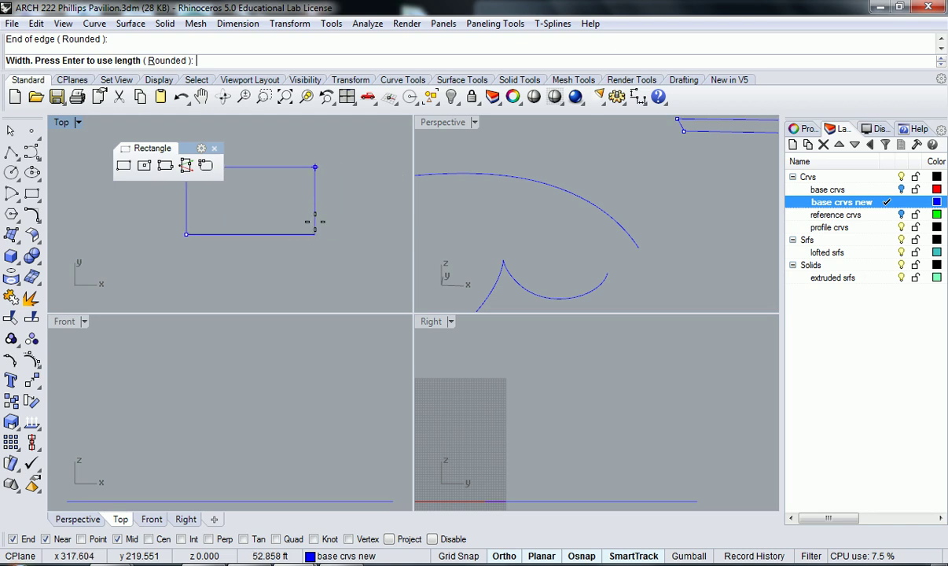
left_click(363, 238)
left_click(270, 229)
key("Delete")
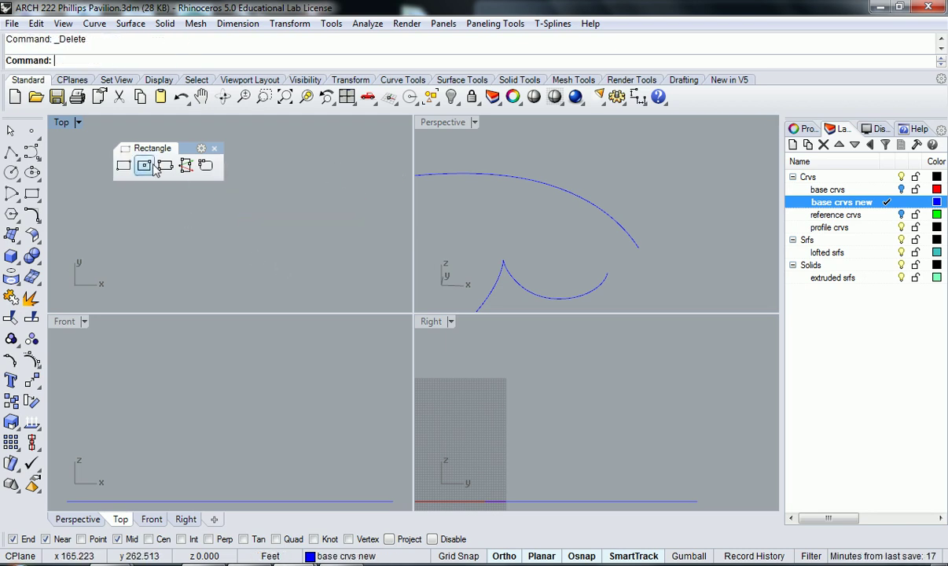
left_click(214, 148)
- Start an inscribed polygon from its center in the Top view's empty area and set its number of sides to 8
left_click(17, 221)
left_click_drag(51, 212, 98, 141)
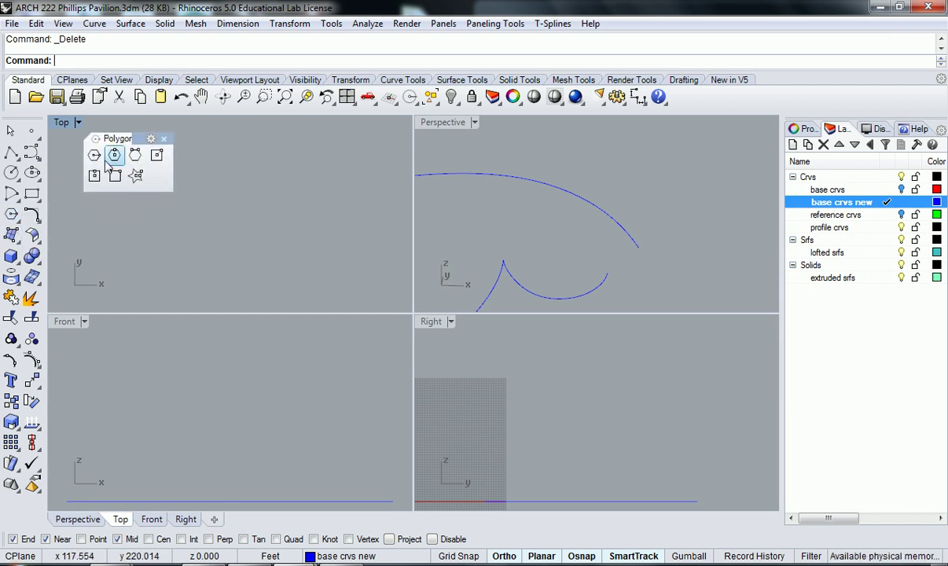
left_click(94, 155)
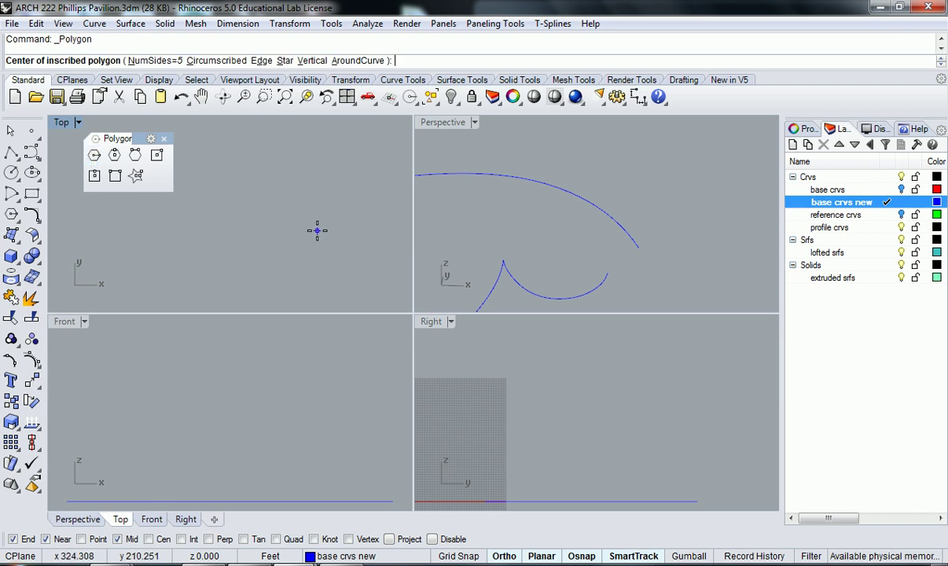
left_click(260, 208)
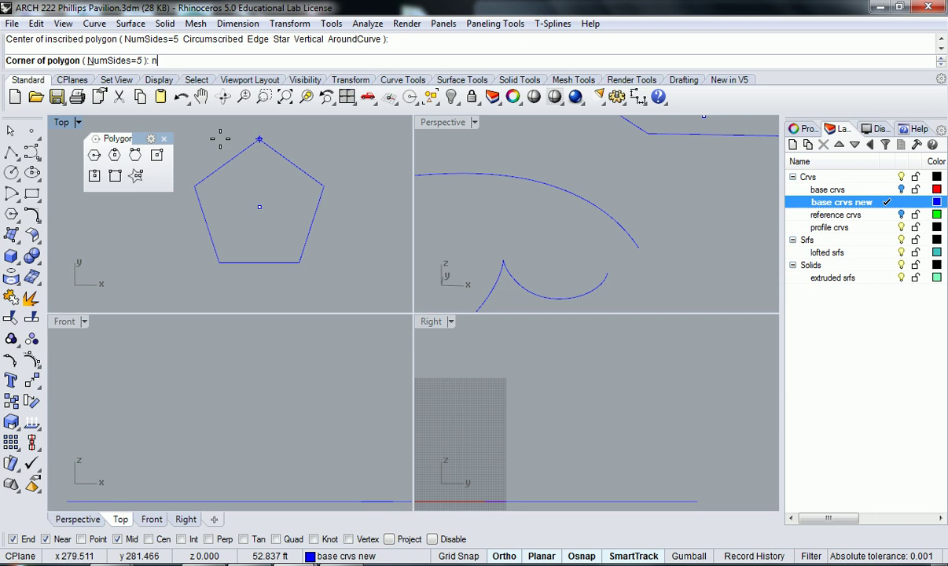
key("Return")
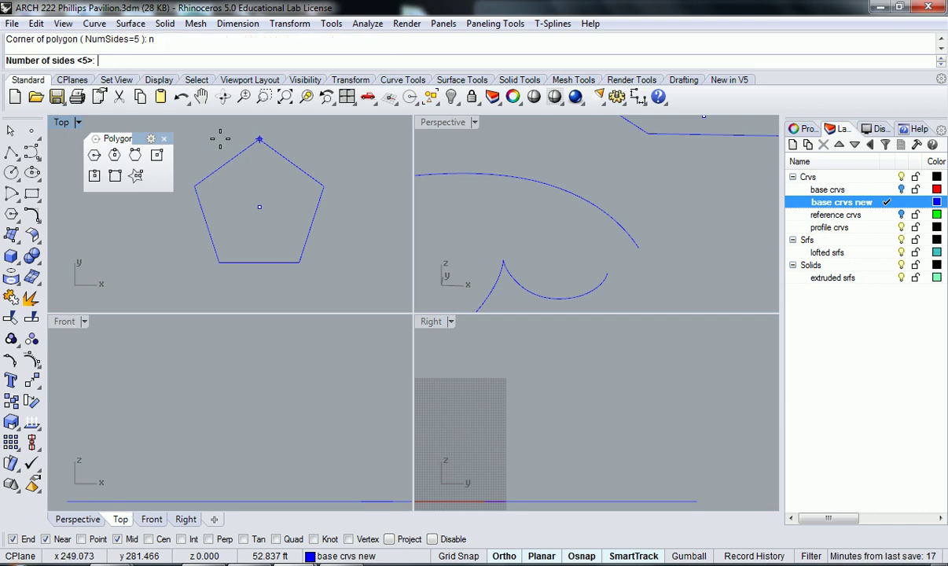
type("8")
key("Return")
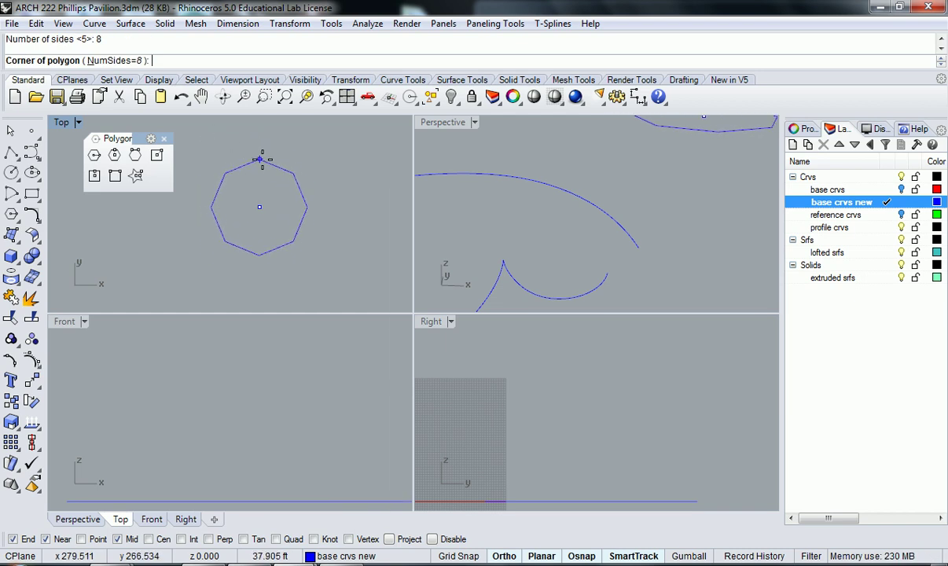
- Change the inscribed polygon to 16 sides, place it in the Top view and delete it
left_click(124, 61)
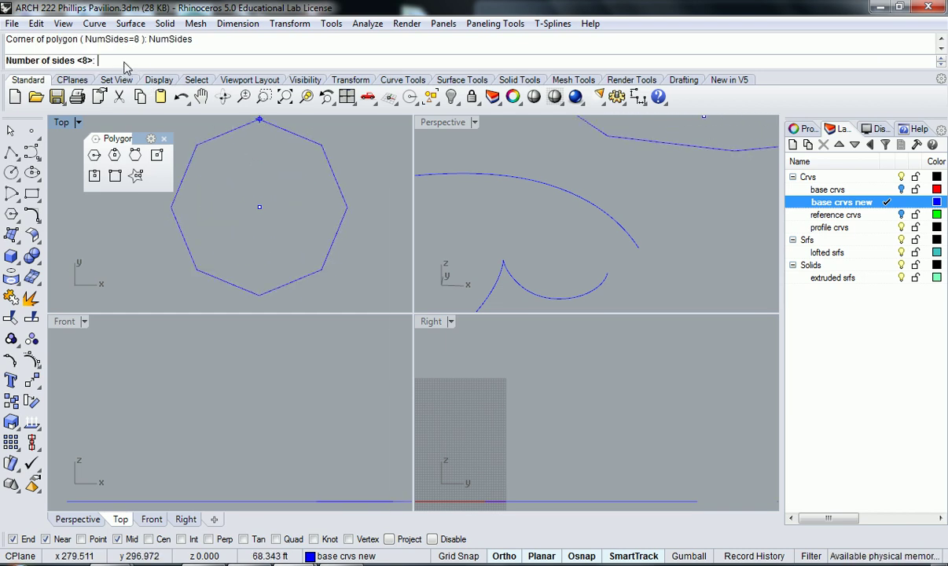
type("16")
key("Return")
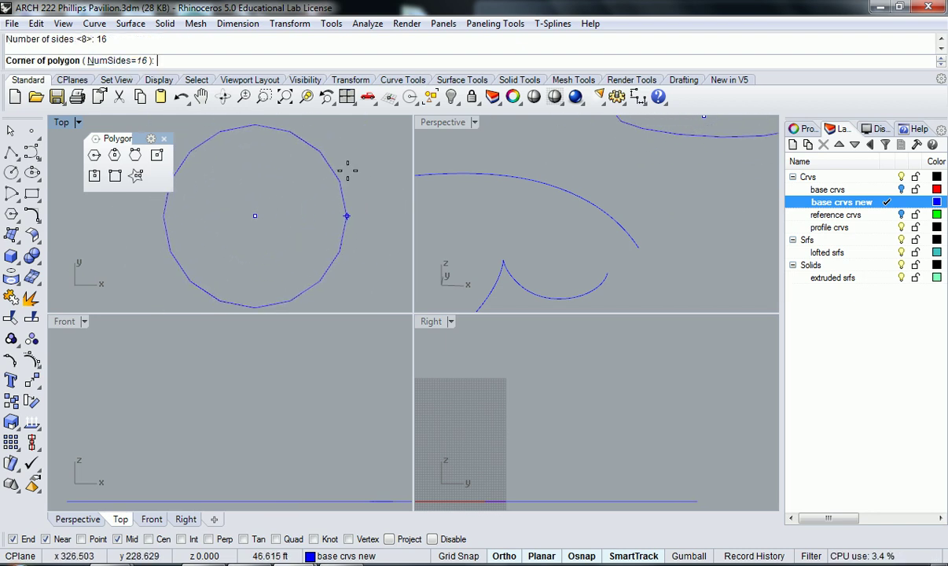
left_click_drag(342, 181, 221, 189)
key("Delete")
- Draw a five-sided circumscribed polygon from its center to an edge midpoint in the Top view and delete it
left_click(114, 155)
left_click(272, 218)
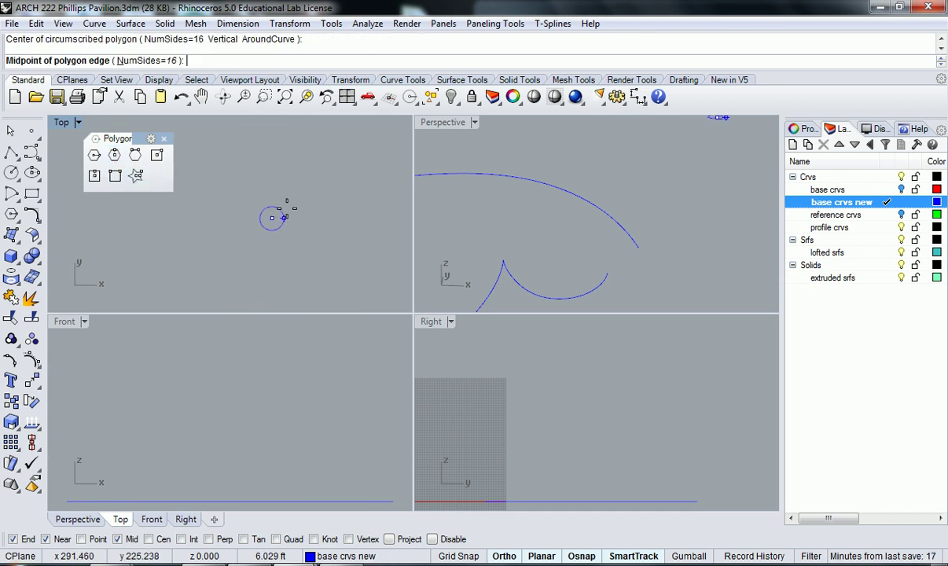
left_click(165, 63)
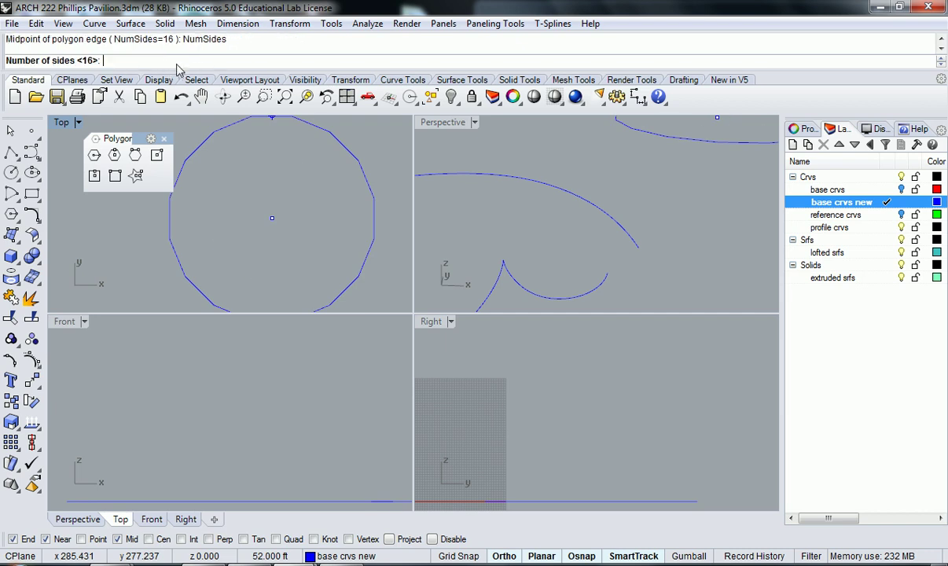
type("5")
key("Return")
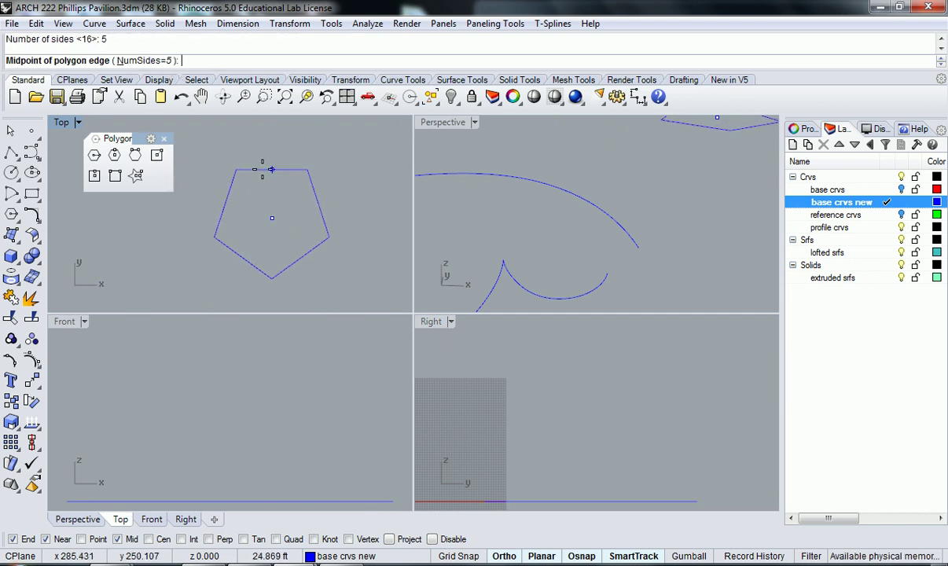
left_click(272, 167)
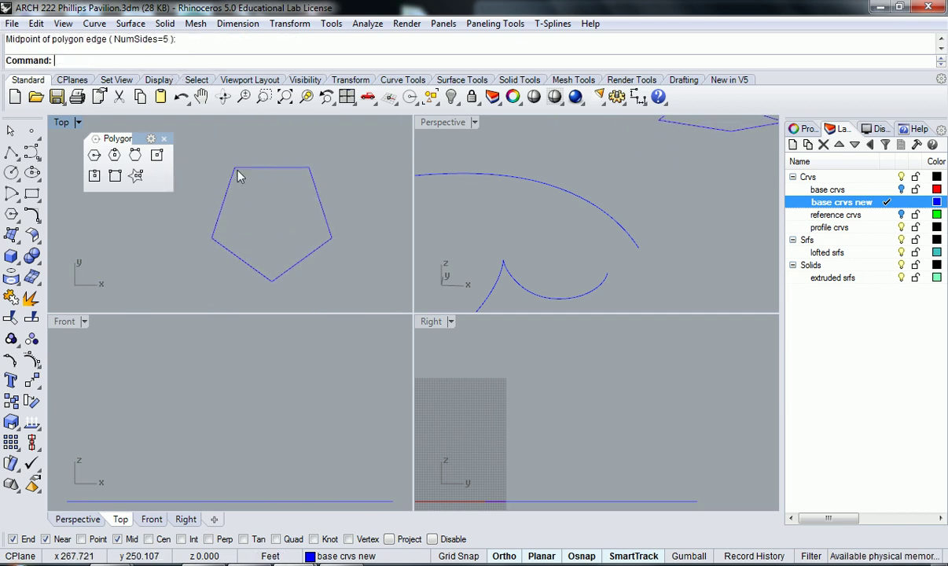
left_click_drag(237, 191, 249, 189)
key("Delete")
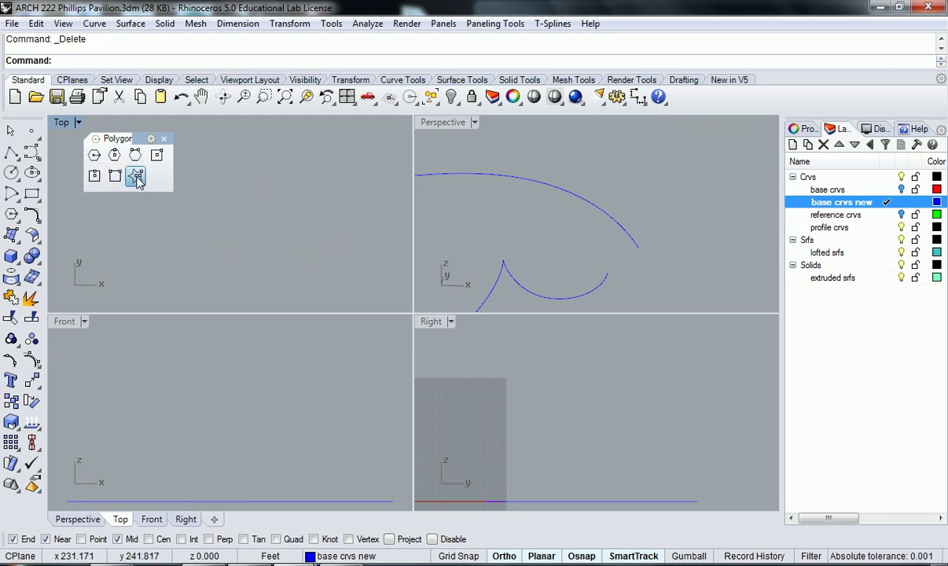
- Try a star with 6 sides in the Top view, cancelling before setting its second radius
left_click(135, 176)
left_click(284, 212)
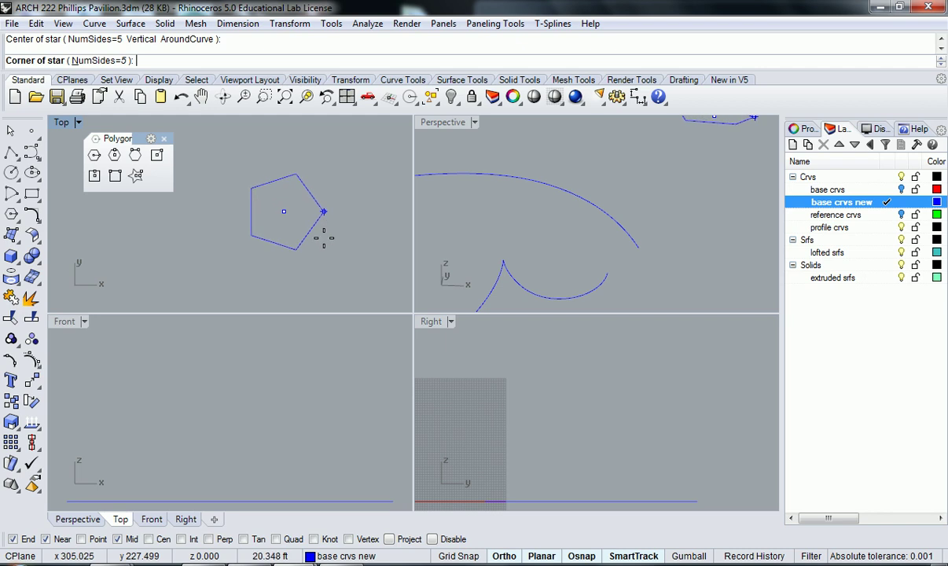
left_click(110, 62)
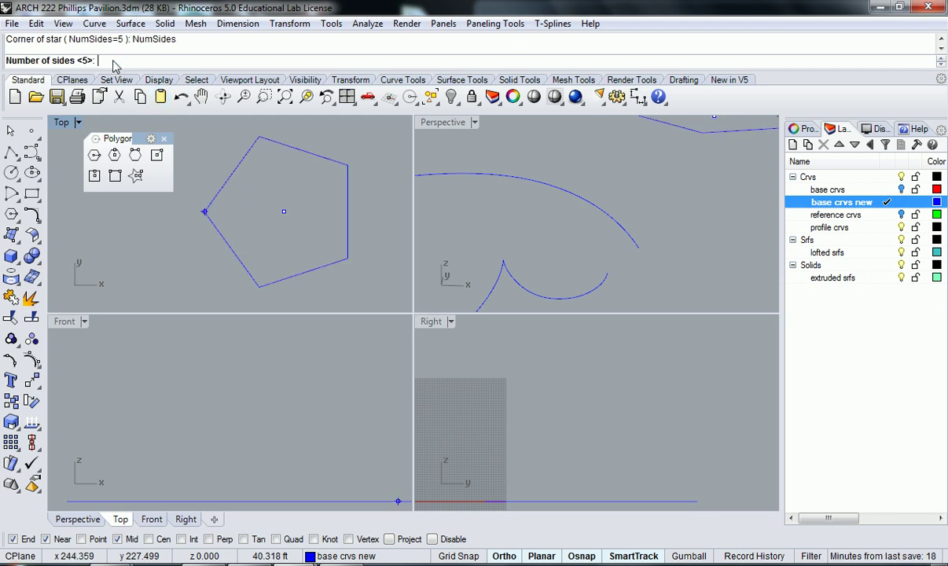
type("6")
key("Return")
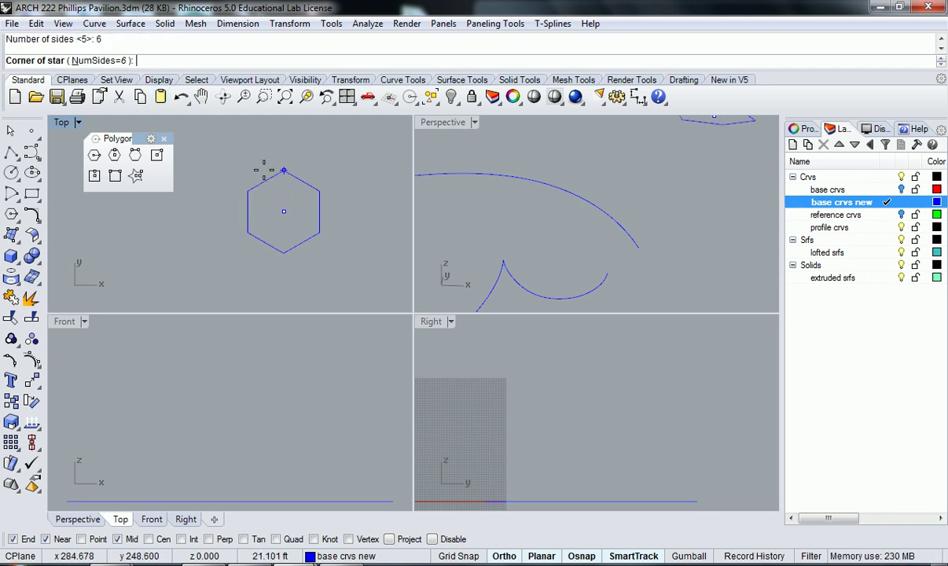
left_click(284, 172)
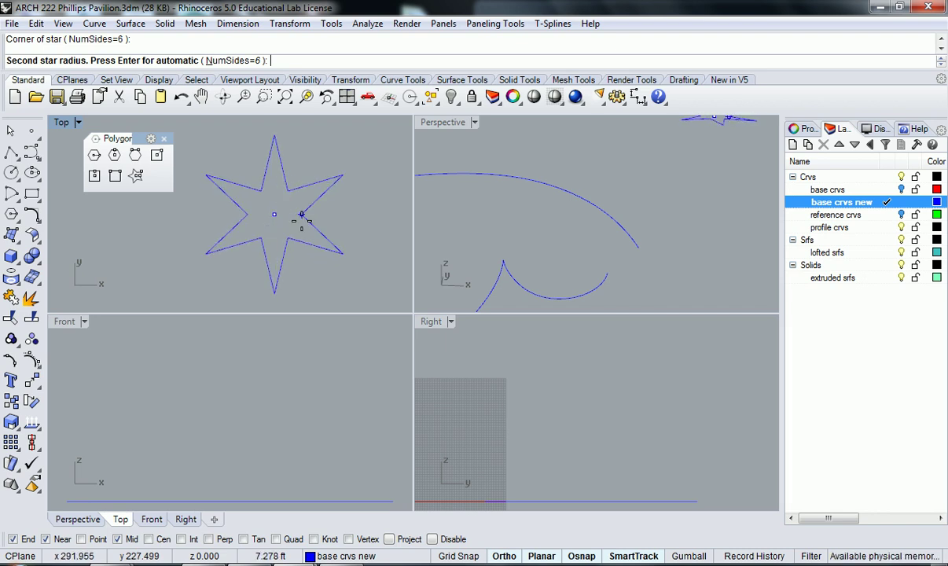
key("Escape")
- Draw a six-pointed star with narrow points and a small inner radius in the Top view and delete it
left_click(136, 176)
left_click(283, 195)
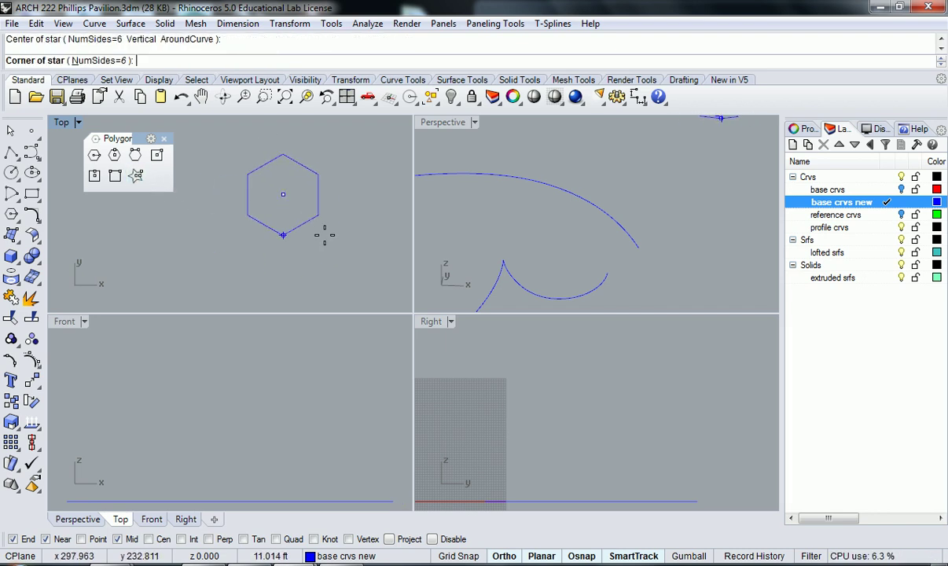
left_click(282, 260)
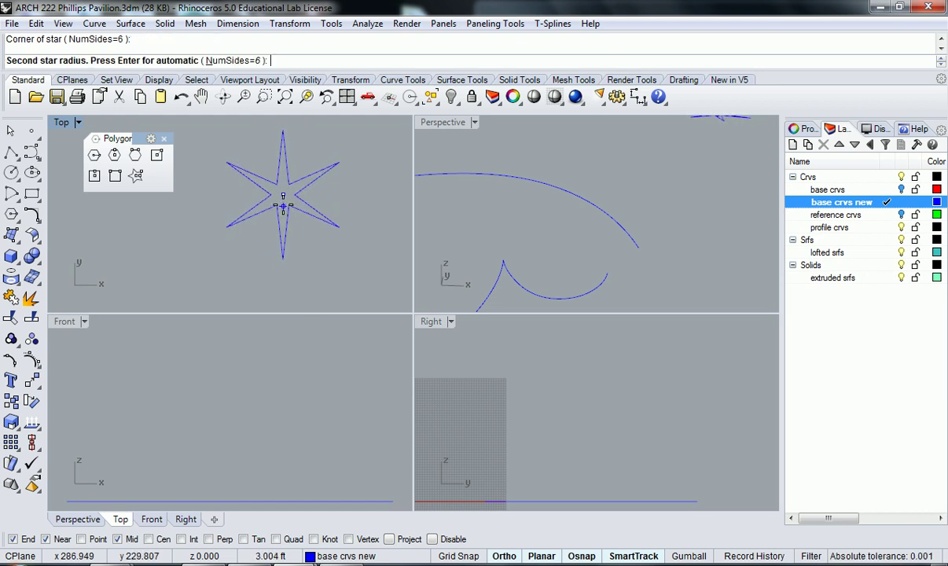
left_click(275, 200)
left_click(307, 227)
left_click_drag(291, 220, 285, 260)
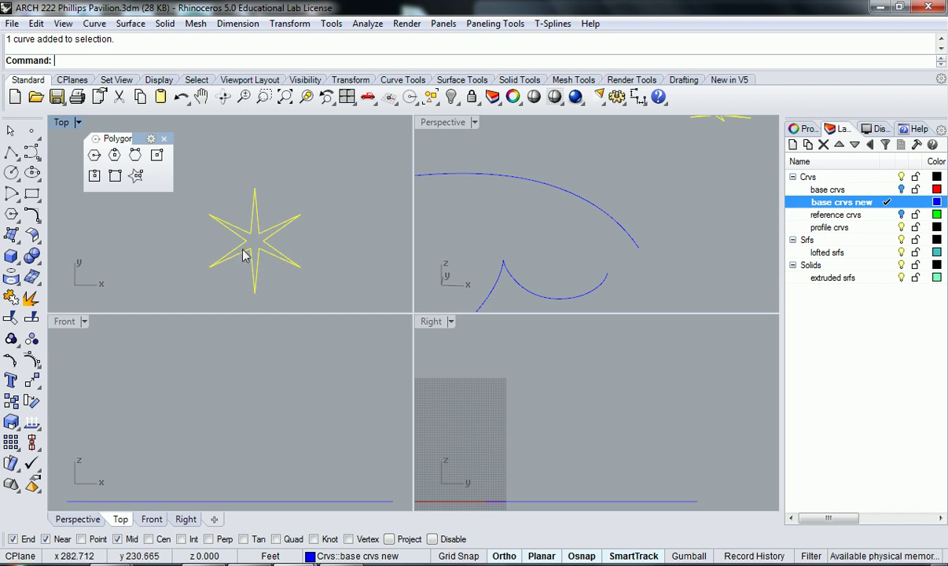
key("Delete")
- Draw another six-pointed star in the Top view with wider points, using an inner radius of about 7 ft, and delete it
left_click(135, 176)
left_click(260, 204)
left_click(305, 257)
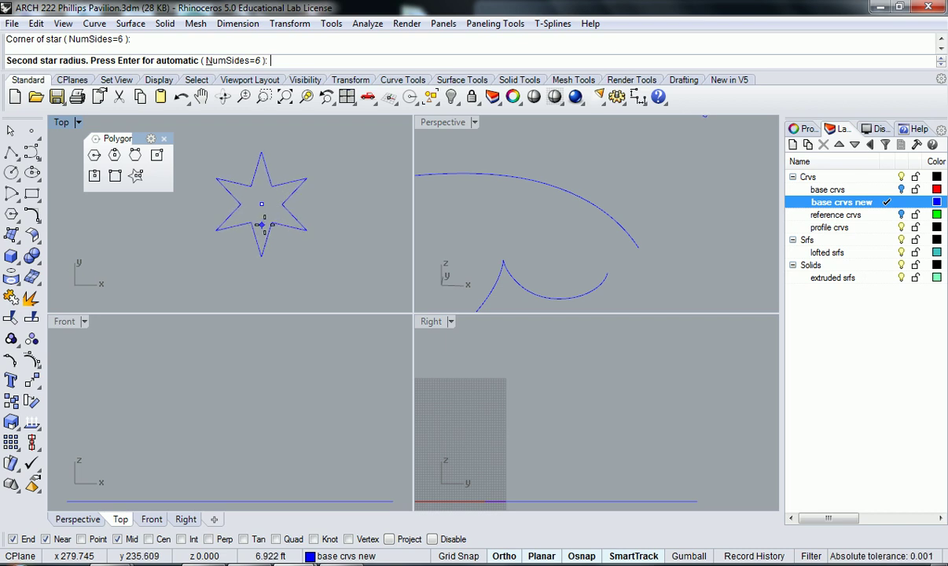
left_click(262, 225)
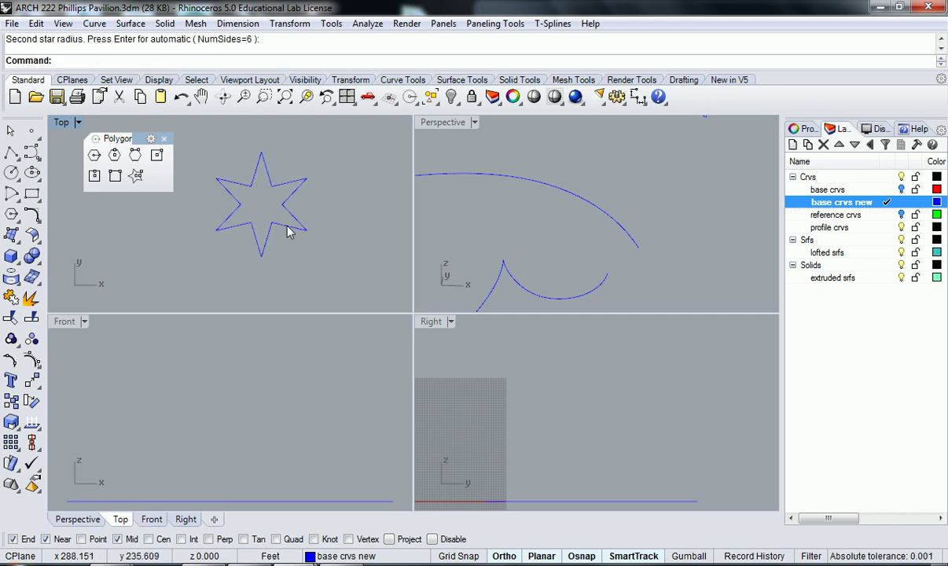
left_click(288, 231)
left_click(286, 236)
key("Delete")
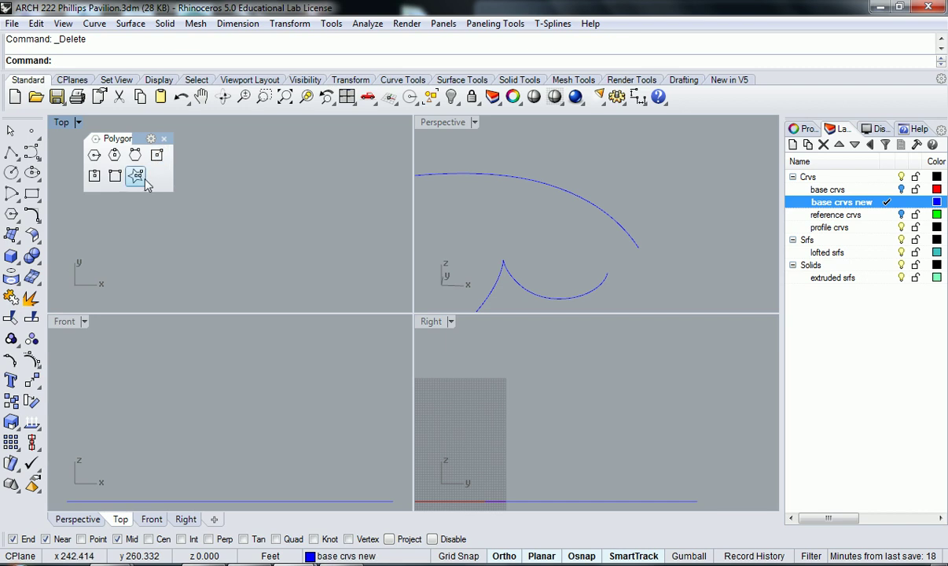
- Draw a circumscribed square from its center in the Top view, delete it and dismiss the polygon tool set
left_click(94, 176)
left_click(248, 197)
left_click(285, 229)
left_click(286, 202)
left_click(283, 202)
key("Delete")
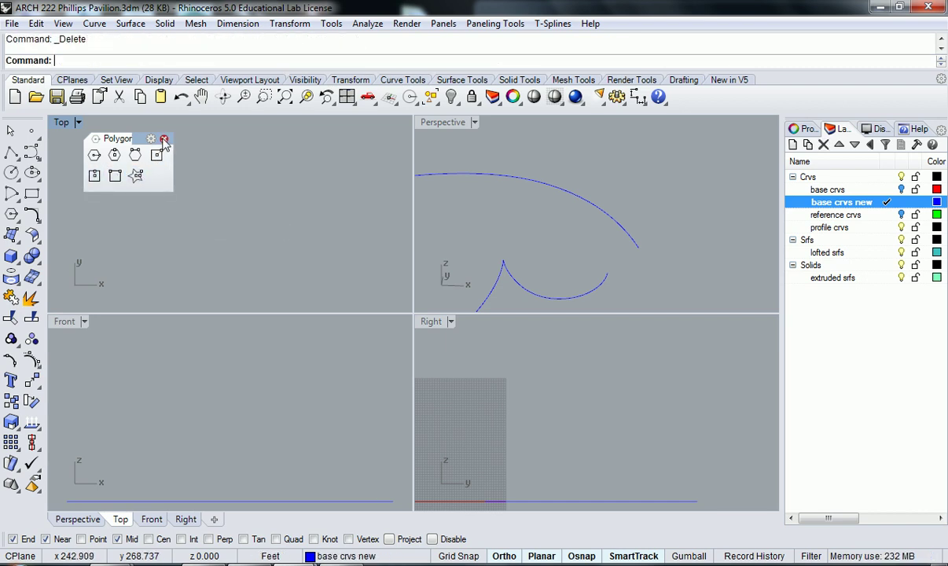
left_click(163, 139)
- Bring up the curve editing tools and draw a horizontal and a vertical line whose ends nearly meet in the Top view
left_click(37, 224)
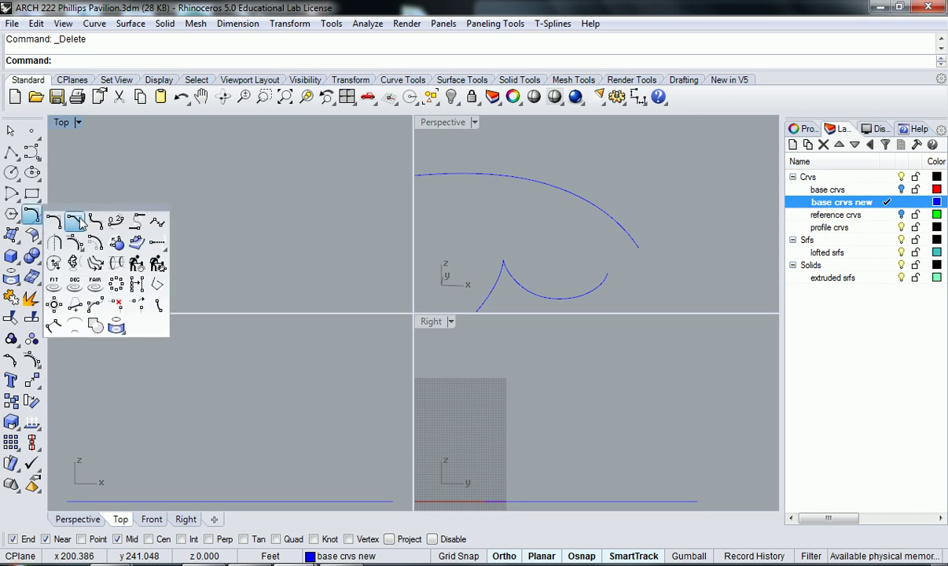
left_click_drag(80, 204, 116, 159)
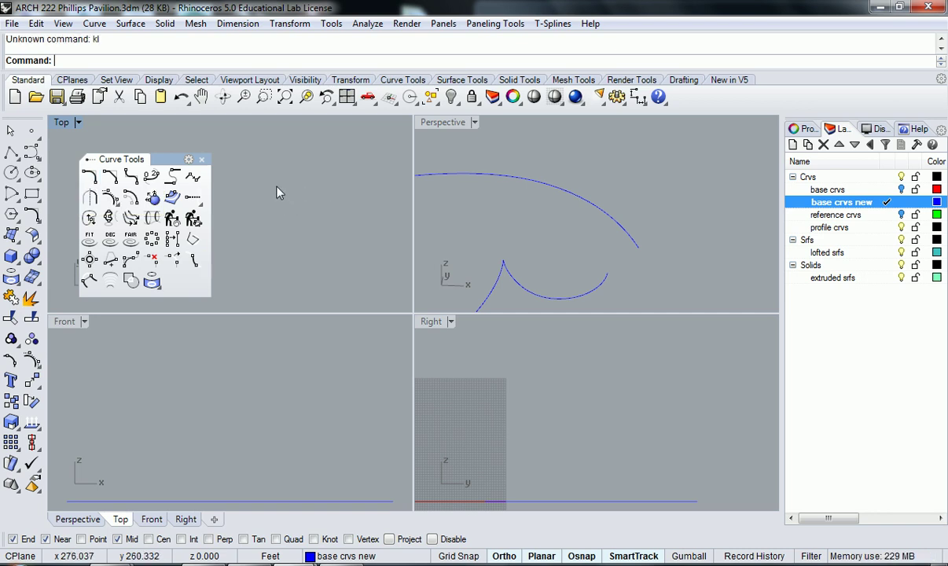
type("line")
key("Return")
left_click(317, 248)
left_click(317, 196)
scroll(306, 199, "up", 2)
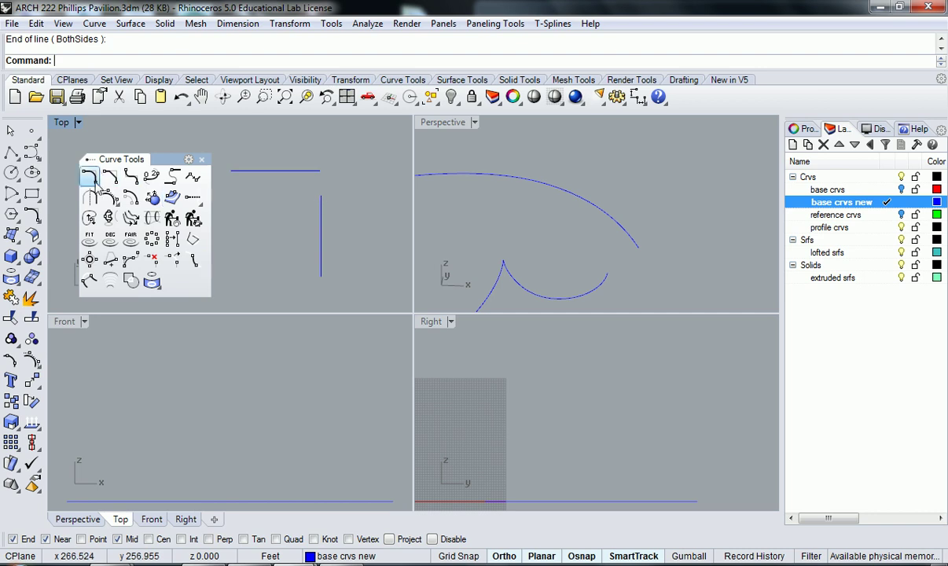
- Try filleting the horizontal and vertical lines with radius 0 into a sharp corner twice, undoing it each time
left_click(90, 179)
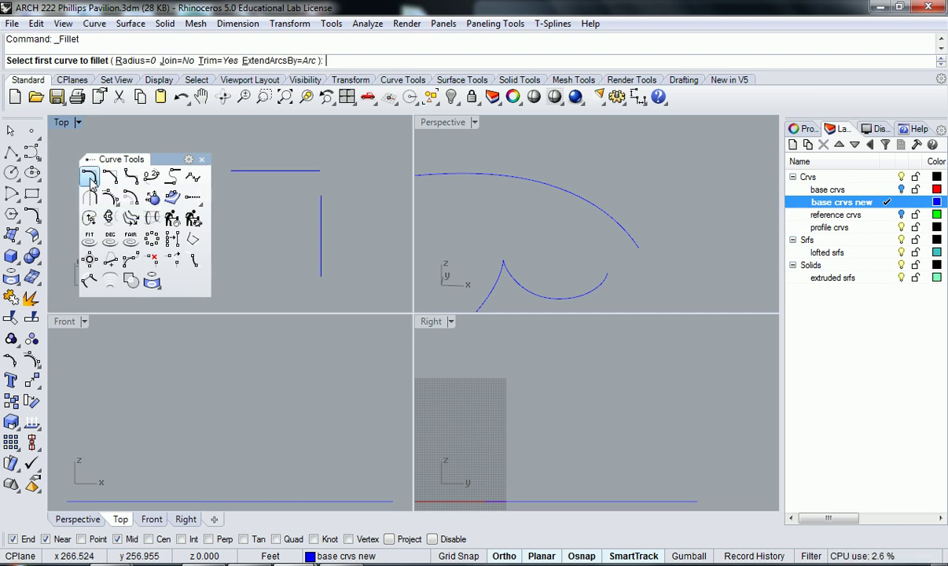
left_click(306, 175)
left_click(321, 211)
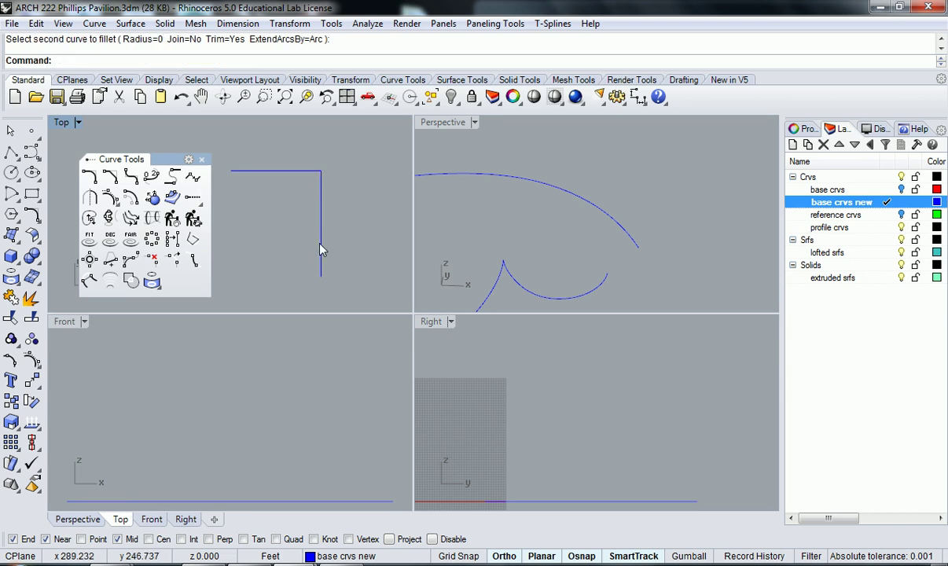
right_click_drag(300, 243, 301, 244)
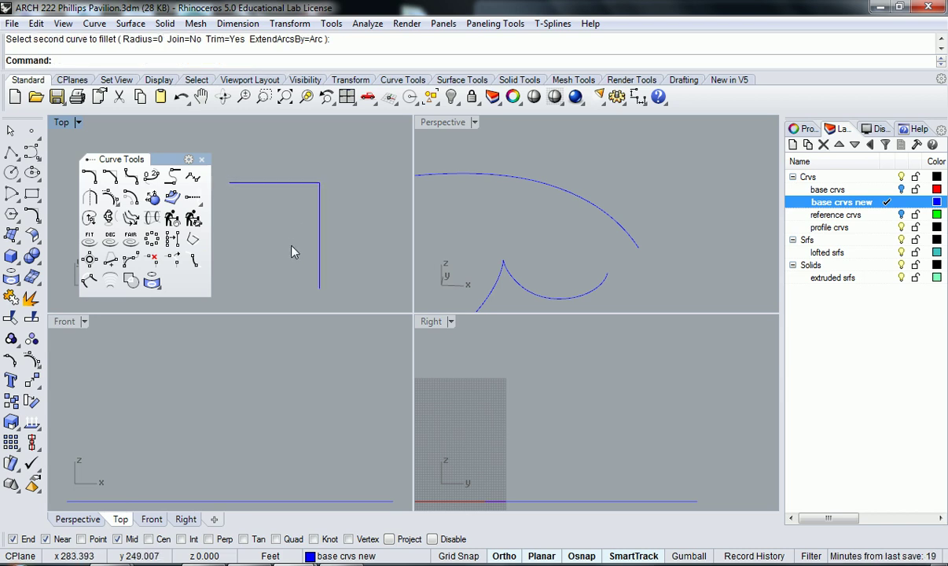
key("ctrl+z")
type("Fillet")
key("Return")
left_click(288, 185)
left_click(320, 220)
key("ctrl+z")
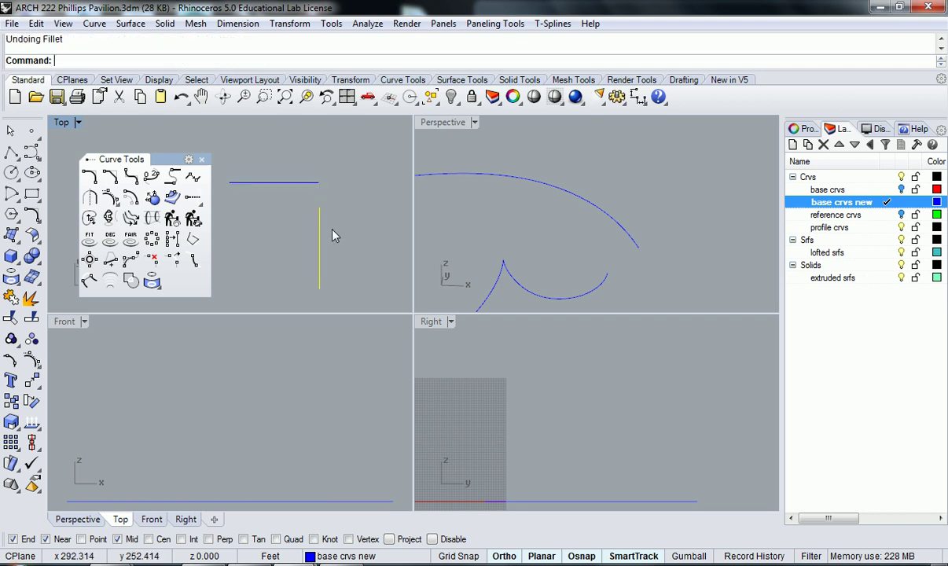
- Fillet the horizontal and vertical lines with a radius of 1 ft and delete the resulting corner arc
key("Return")
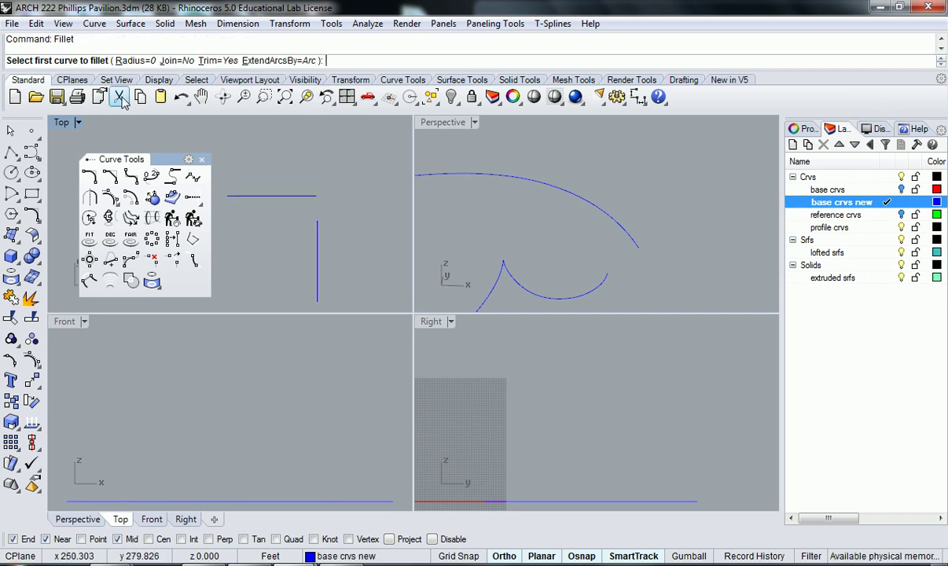
left_click(136, 61)
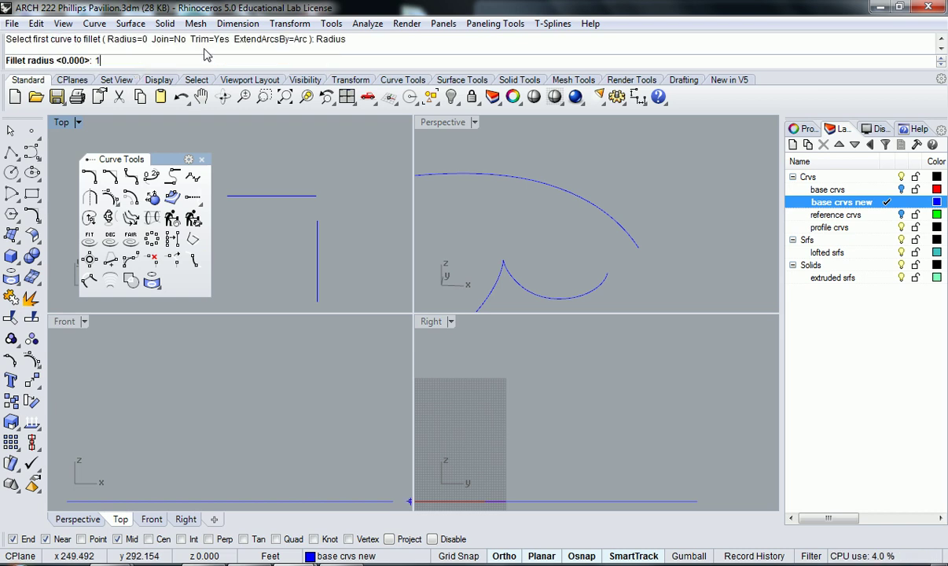
key("Return")
left_click(283, 196)
left_click(319, 243)
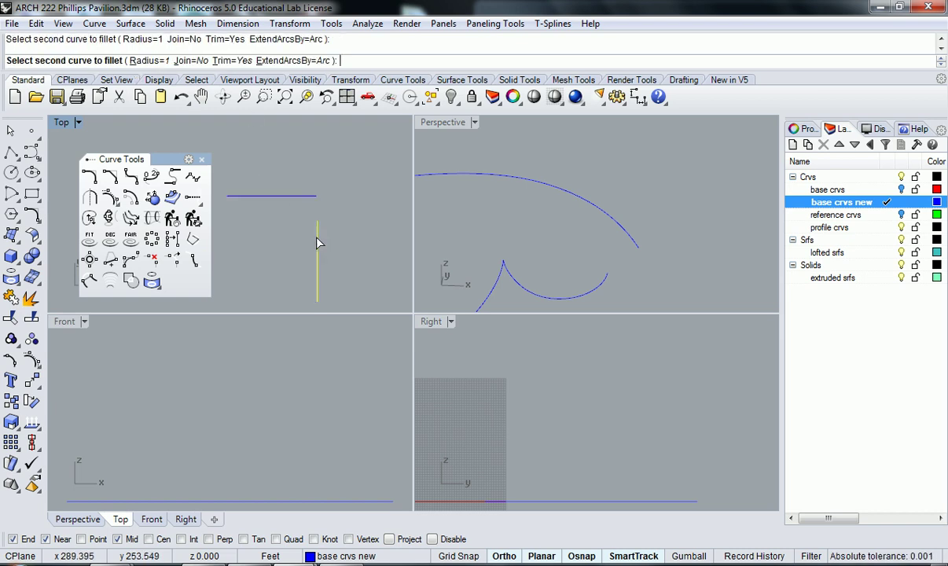
scroll(320, 206, "up", 3)
scroll(342, 201, "up", 3)
scroll(343, 206, "down", 5)
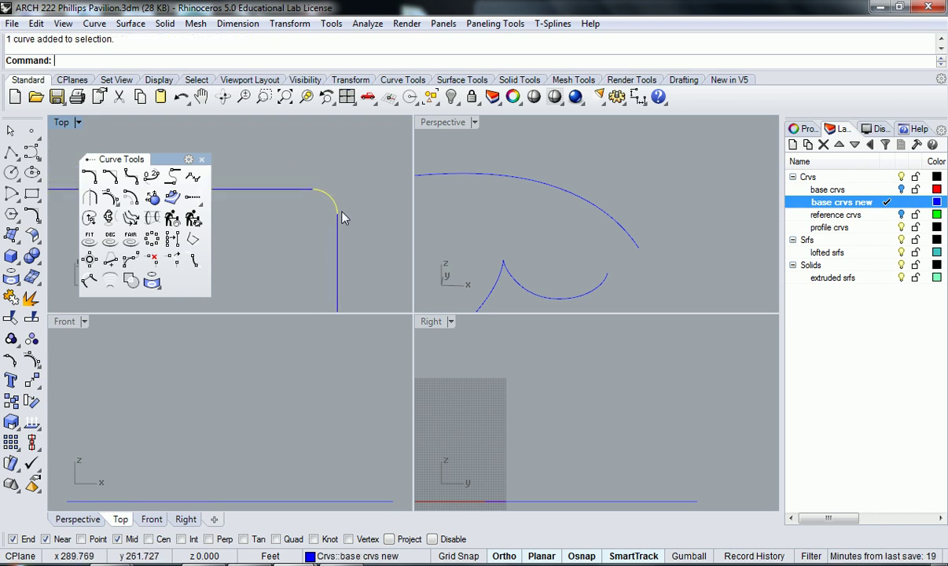
key("Delete")
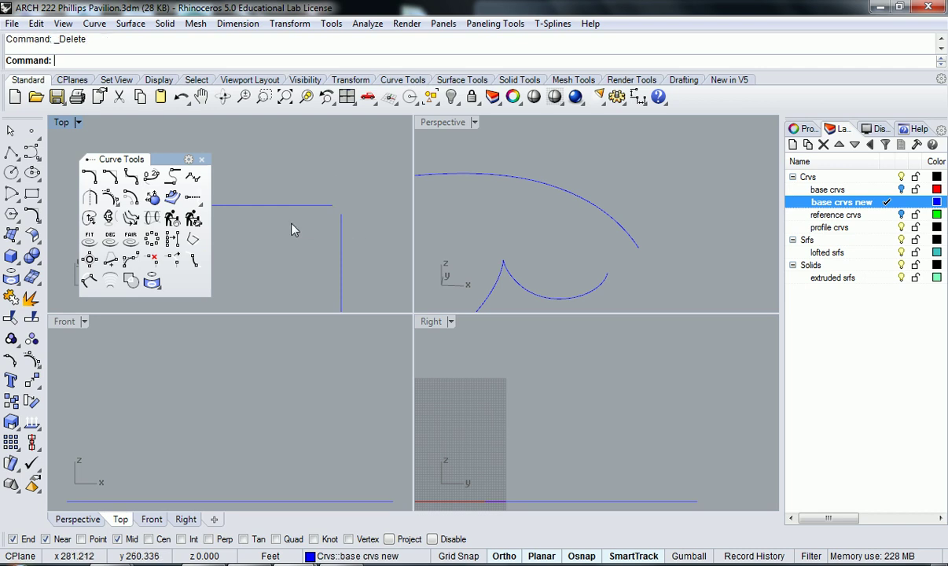
- Chamfer the horizontal and vertical lines in the Top view with distances 1,1 and delete the resulting diagonal segment
left_click(111, 179)
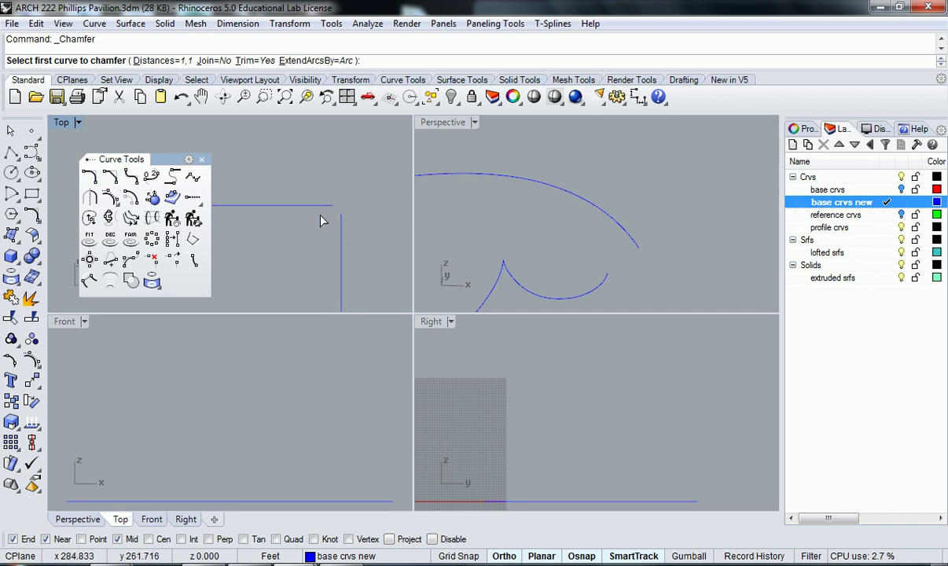
left_click(270, 205)
left_click(346, 244)
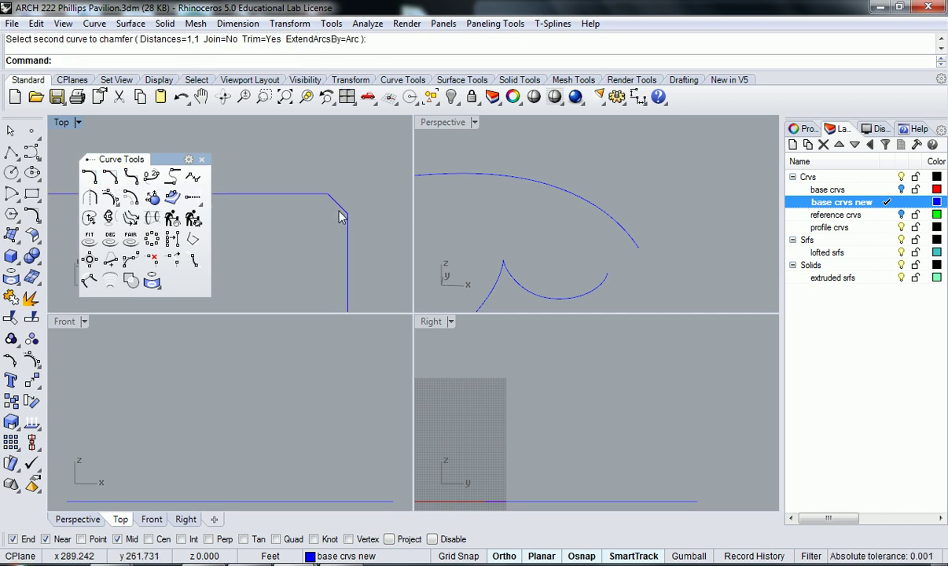
scroll(339, 216, "up", 2)
left_click(334, 202)
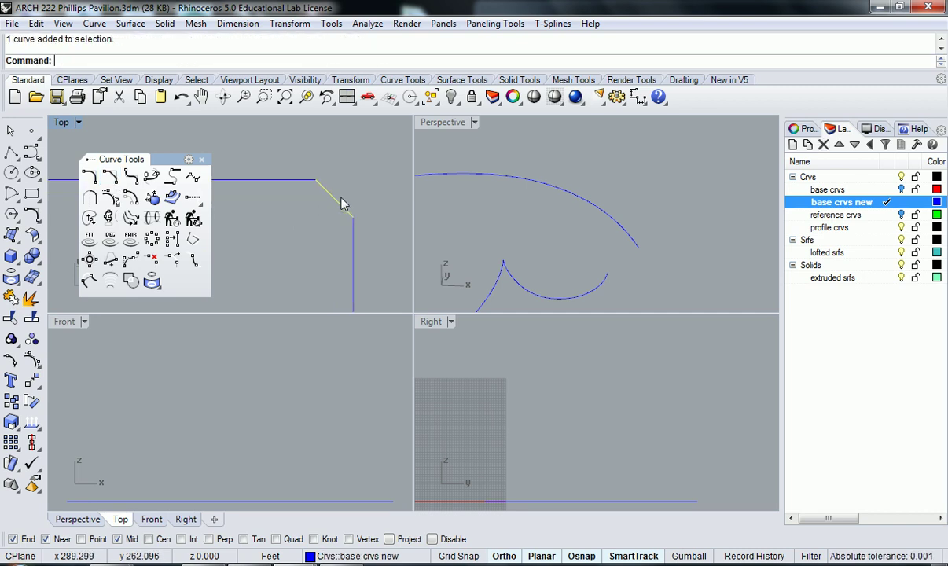
scroll(321, 189, "down", 3)
key("Delete")
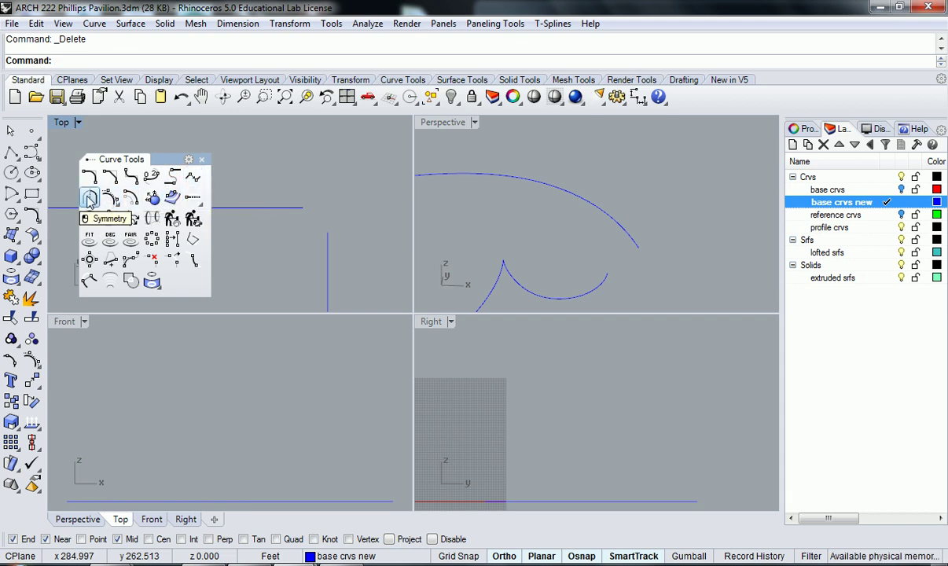
- Try the Symmetry tool on the vertical line's upper end with smooth continuity, using a symmetry plane beside the line
left_click(89, 197)
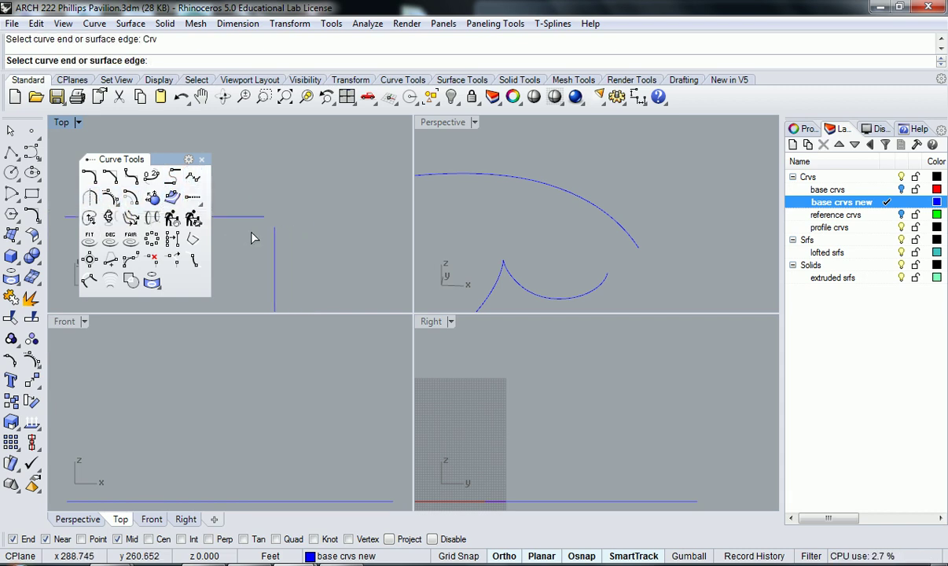
left_click(274, 235)
left_click(310, 228)
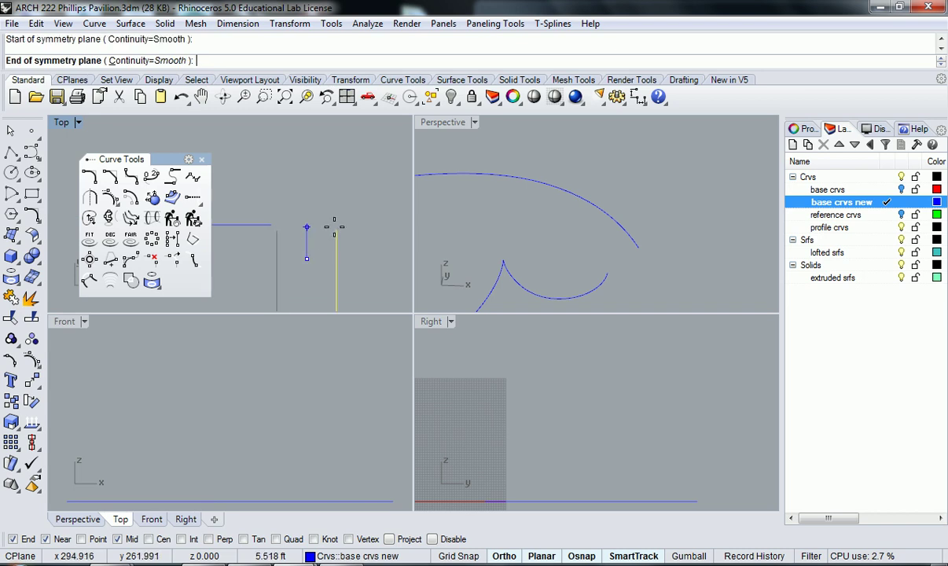
left_click(319, 227)
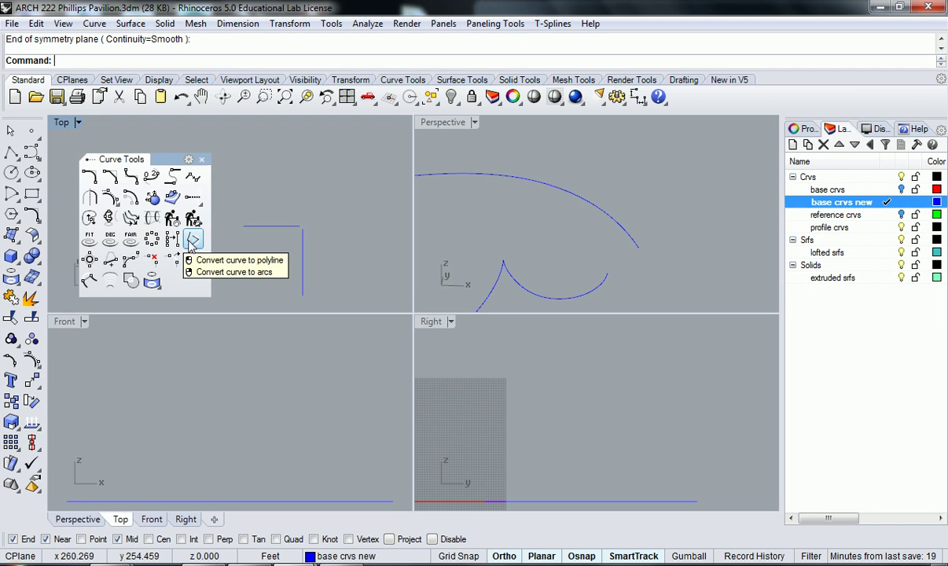
- Look up the help topic on the ChangeDegree command, dismiss the curve tool set and cancel the command
left_click(108, 242)
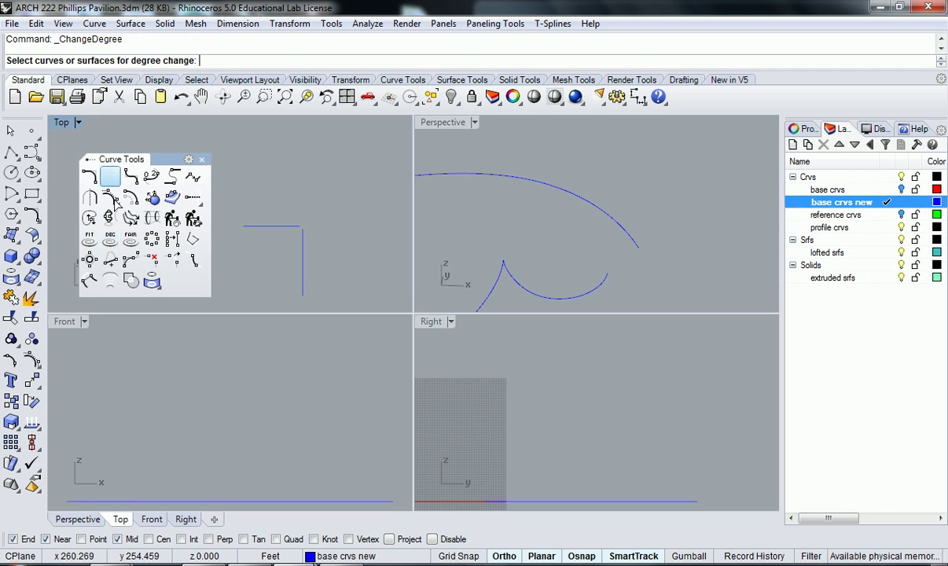
left_click(905, 130)
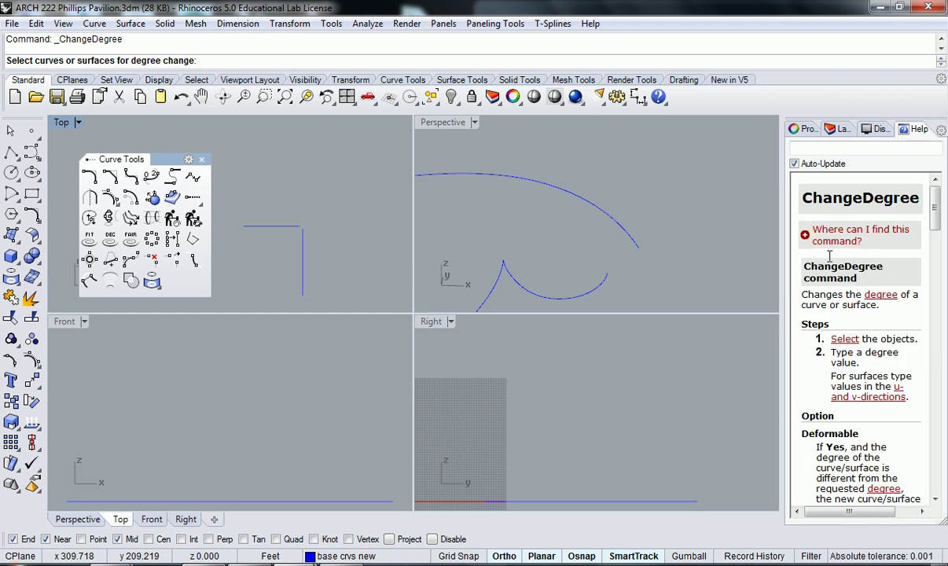
left_click_drag(933, 214, 234, 185)
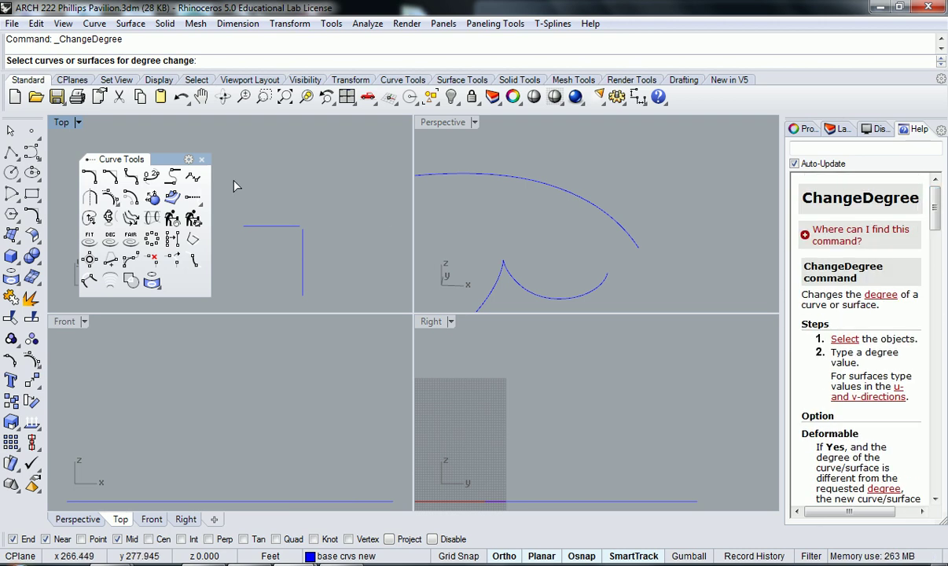
left_click(202, 160)
key("Escape")
- Select both the horizontal and the vertical practice line in the Top view
left_click_drag(328, 265, 284, 211)
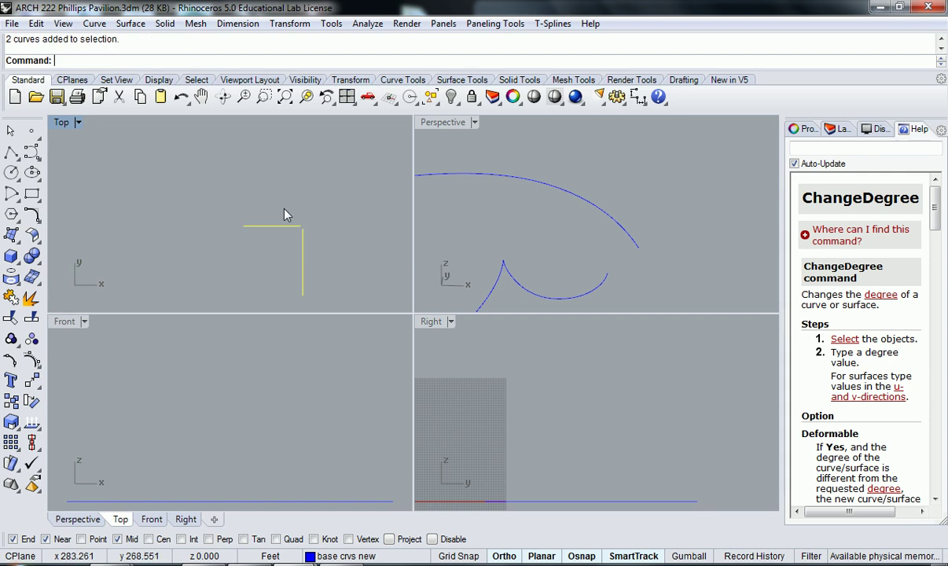